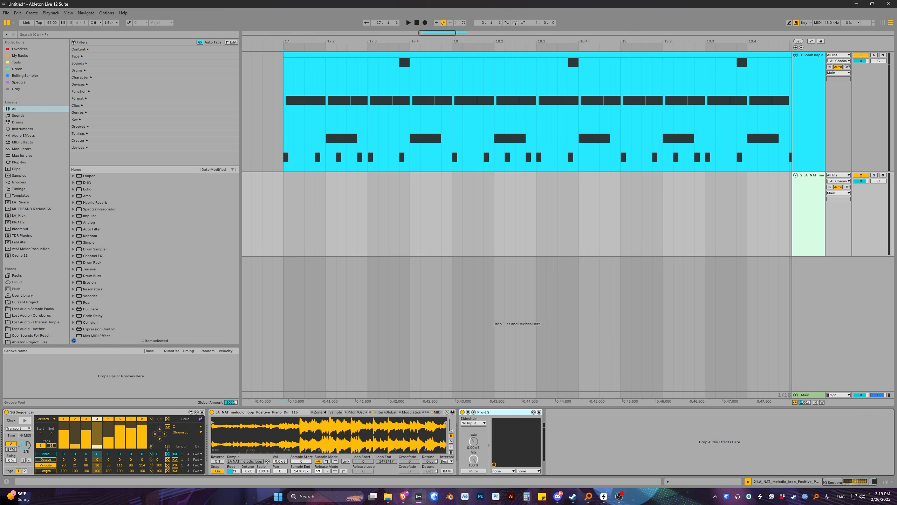
- Find Multiband Dynamics in the browser and add it with default settings to the Boom Bap Kit track
click(325, 214)
scroll(299, 212, down, 3)
click(294, 120)
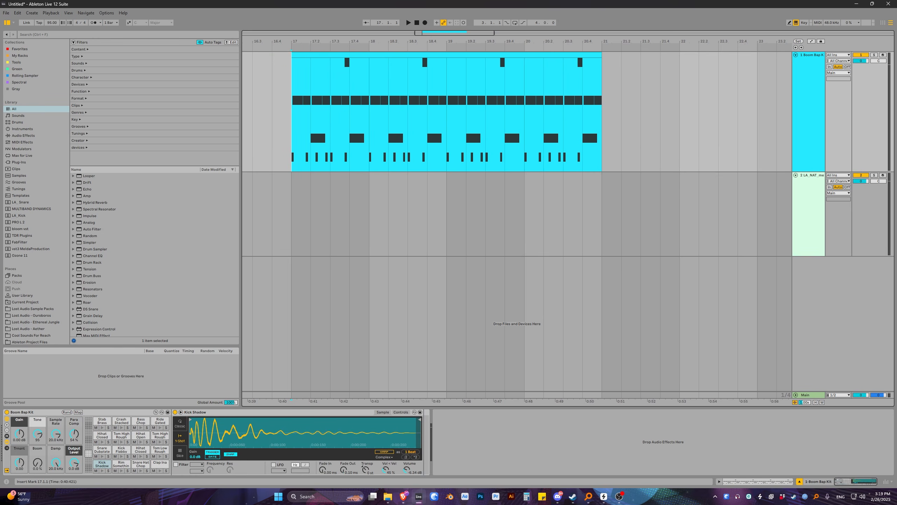
key(ctrl+f)
text(MULTIBAND DYNAMI)
key(Down)
key(Return)
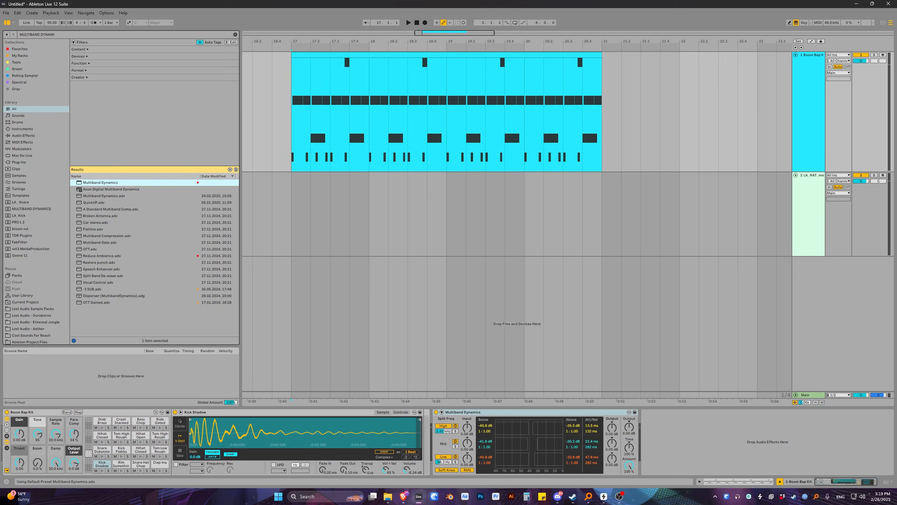
key(Escape)
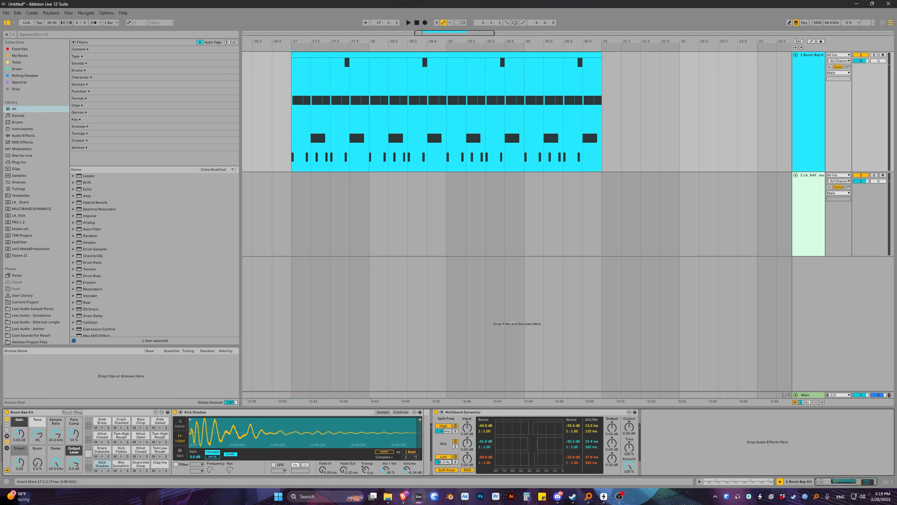
- Play the arrangement from bar 17 and watch the three band meters of the drum track's Multiband Dynamics
click(494, 412)
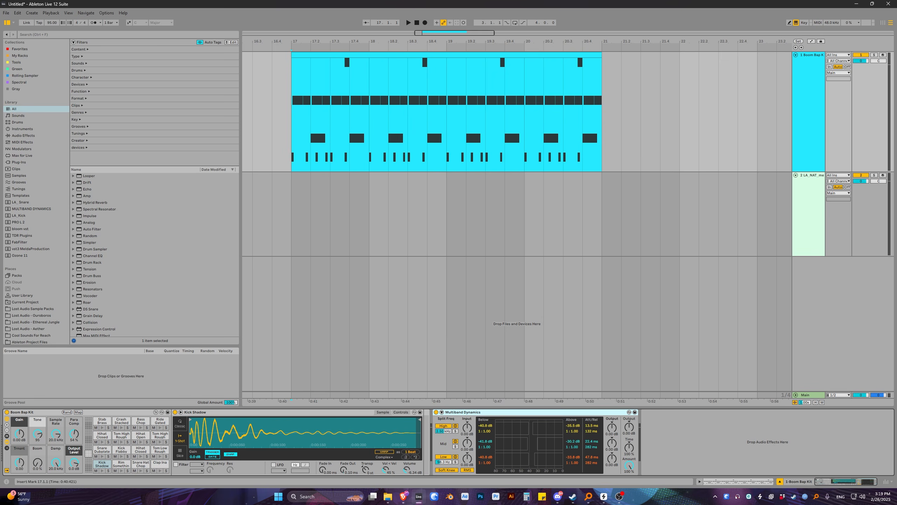
click(291, 213)
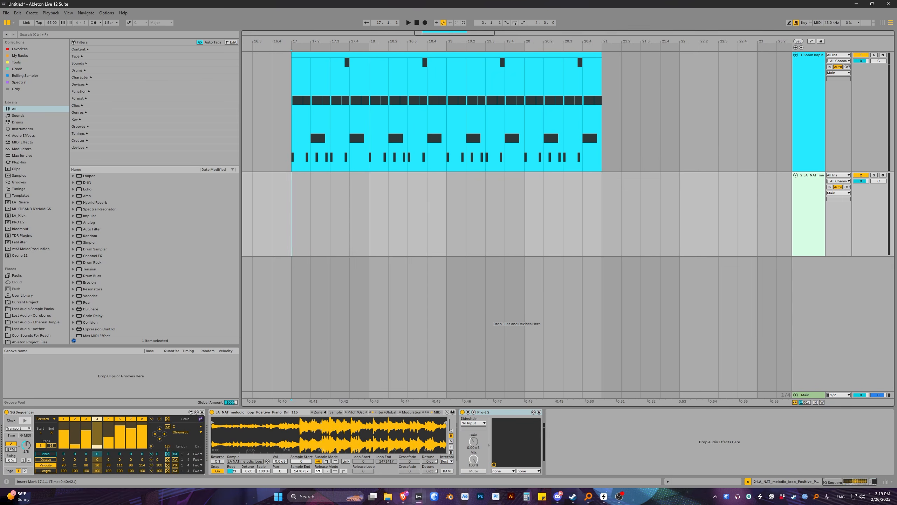
key(space)
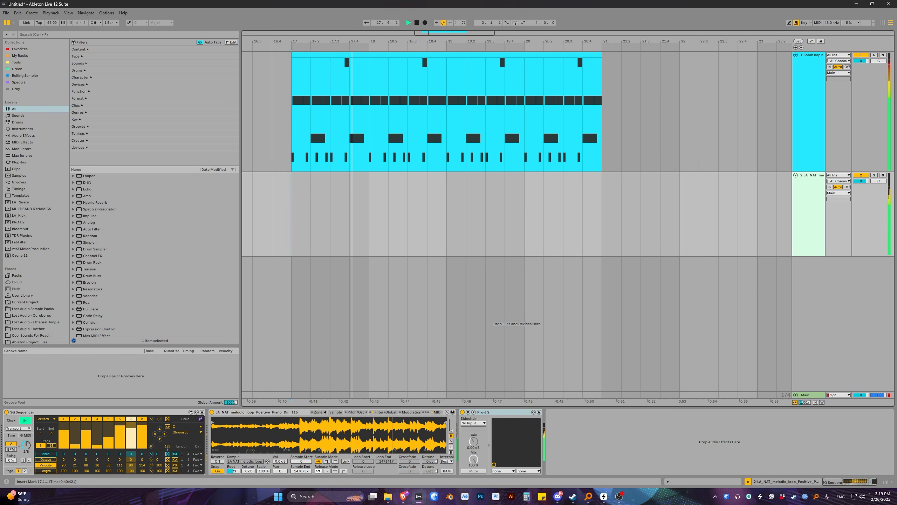
click(292, 114)
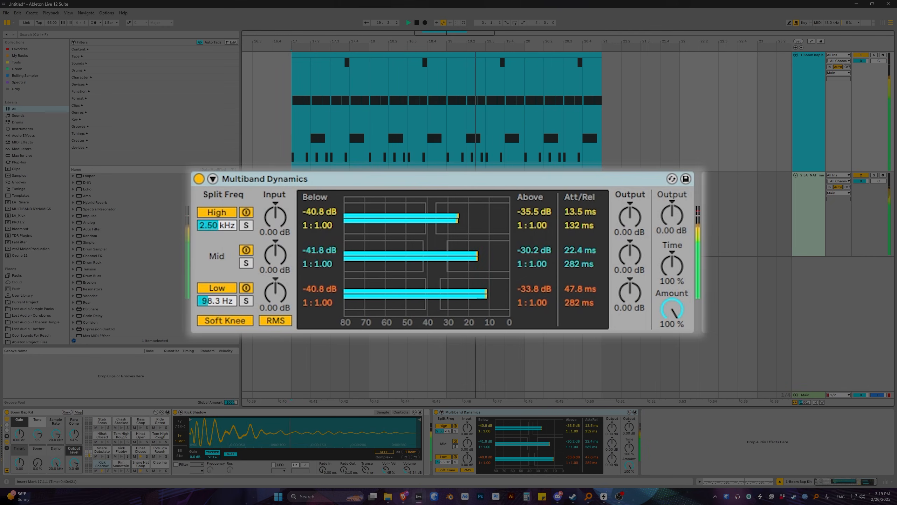
key(space)
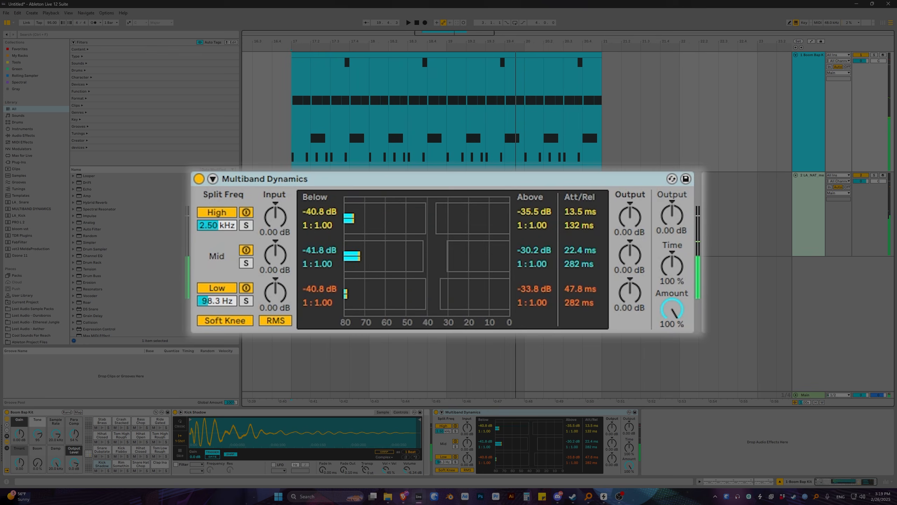
- Set the low band's Above threshold to -3 dB in Multiband Dynamics
click(573, 457)
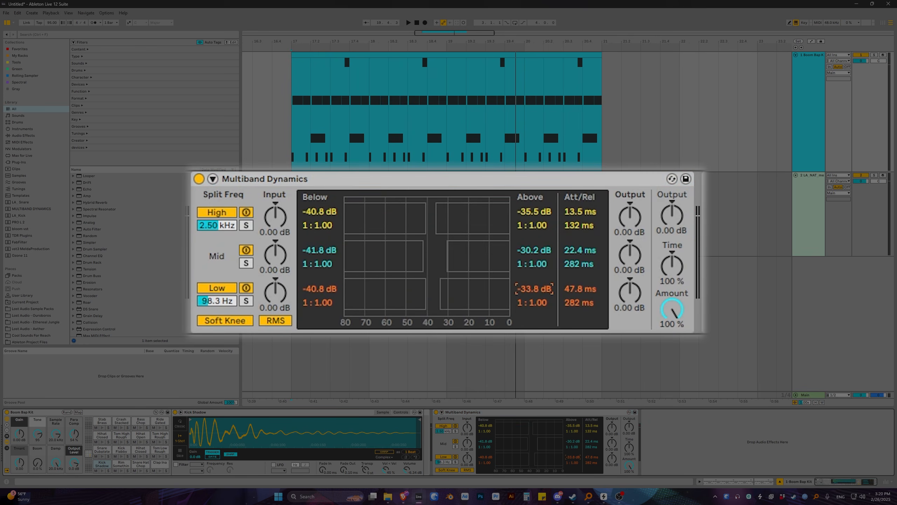
text(-3)
key(Return)
- Solo the low band, raise its split frequency to about 202 Hz, and audition it
click(455, 461)
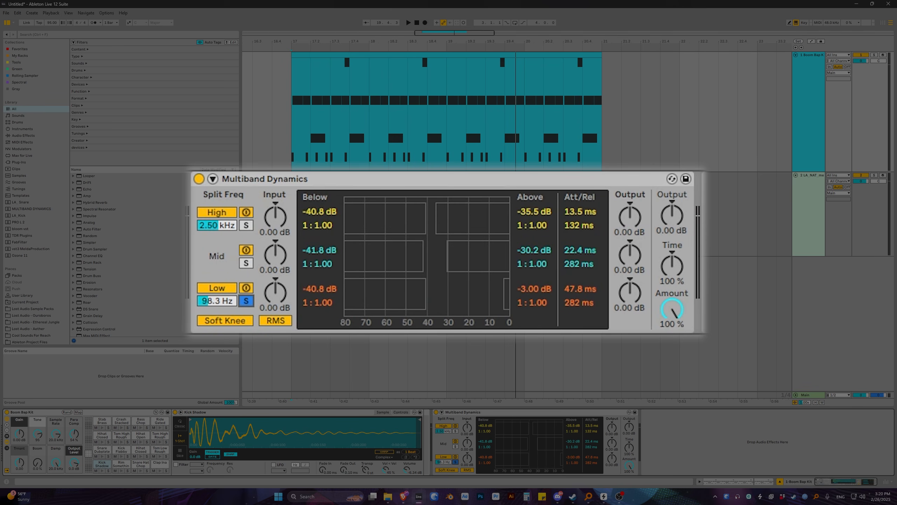
mouse_move(443, 461)
mouse_down()
mouse_move(443, 451)
mouse_move(443, 460)
mouse_up()
key(space)
key(space)
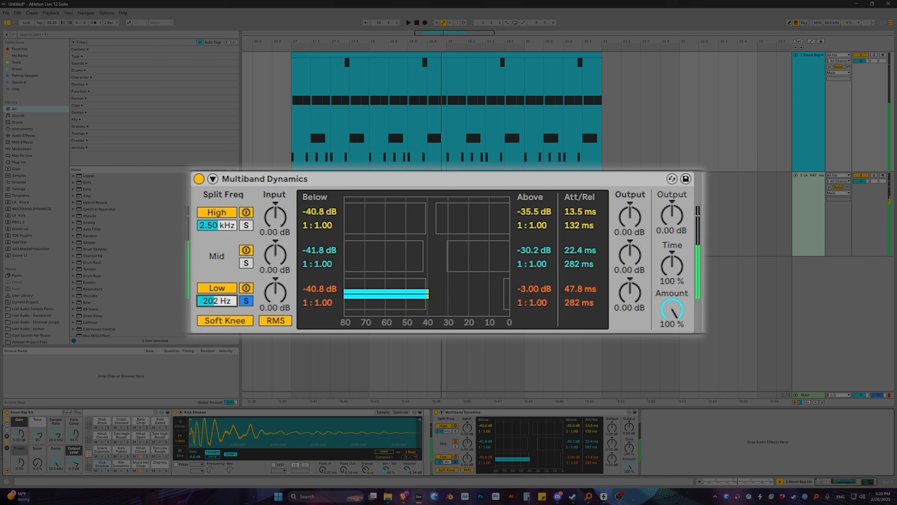
key(space)
key(space)
- Set the low band's Above ratio to 1 : Inf and its Above threshold to -5 dB
drag(570, 462, 571, 427)
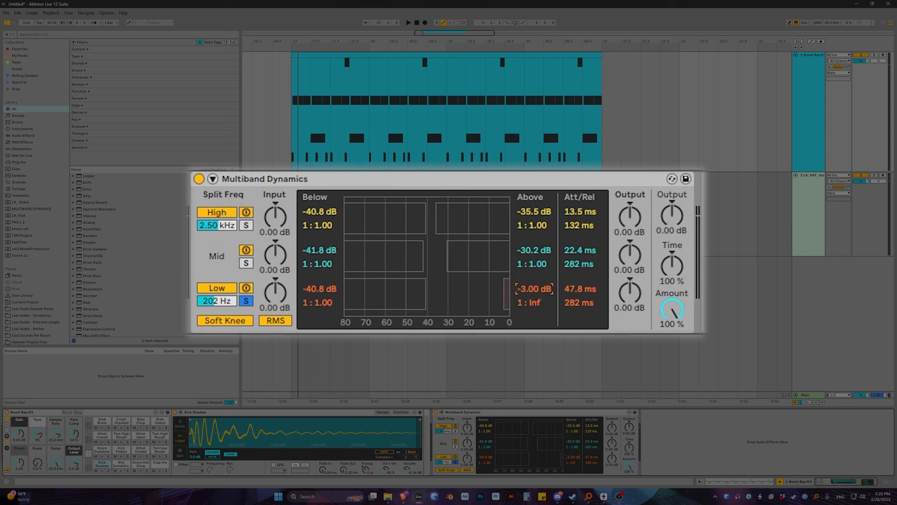
text(-5)
key(Return)
- Move the low band's Below threshold to about -53.2 dB and set its attack to 30 ms and release to 300 ms
mouse_move(512, 459)
mouse_down()
mouse_move(511, 424)
mouse_move(518, 459)
mouse_up()
text(300)
key(Return)
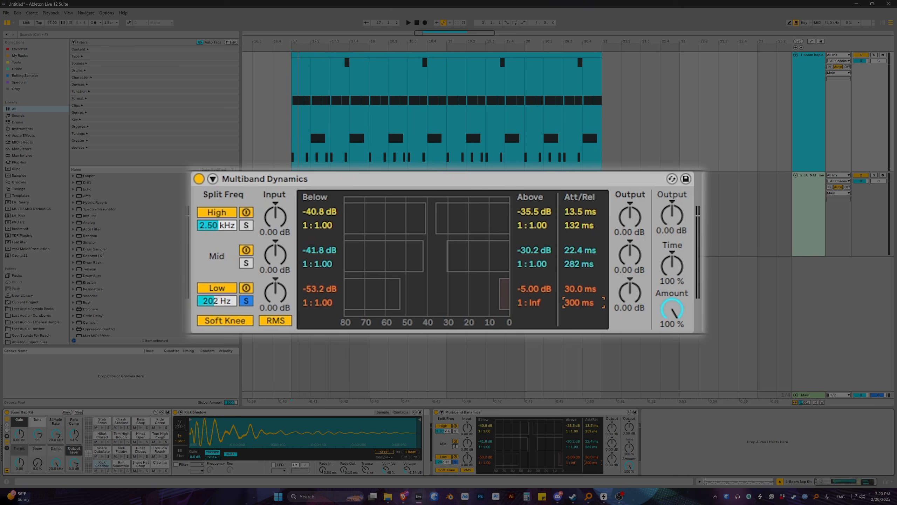
- Raise the low band's input gain to 11 dB and on to 24 dB, auditioning the compression in between
drag(467, 459, 467, 442)
key(space)
key(space)
key(space)
drag(467, 443, 466, 444)
key(space)
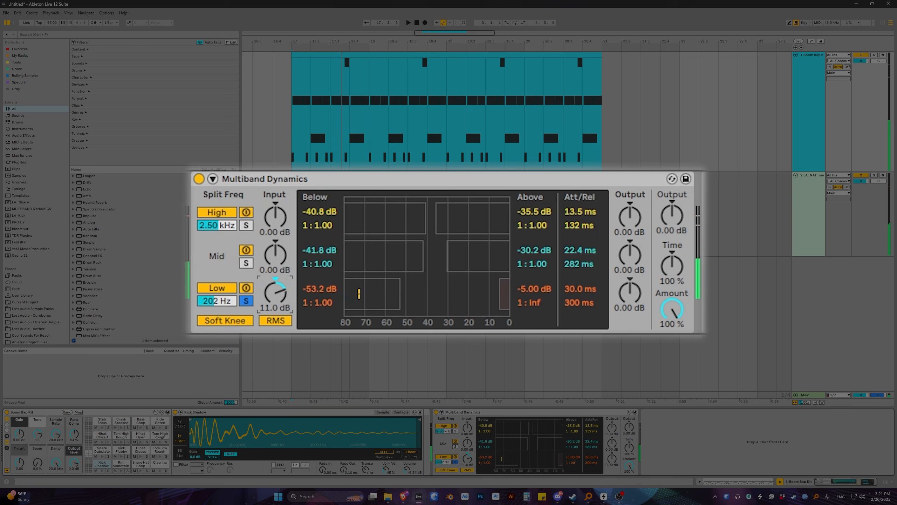
drag(275, 275, 275, 254)
key(space)
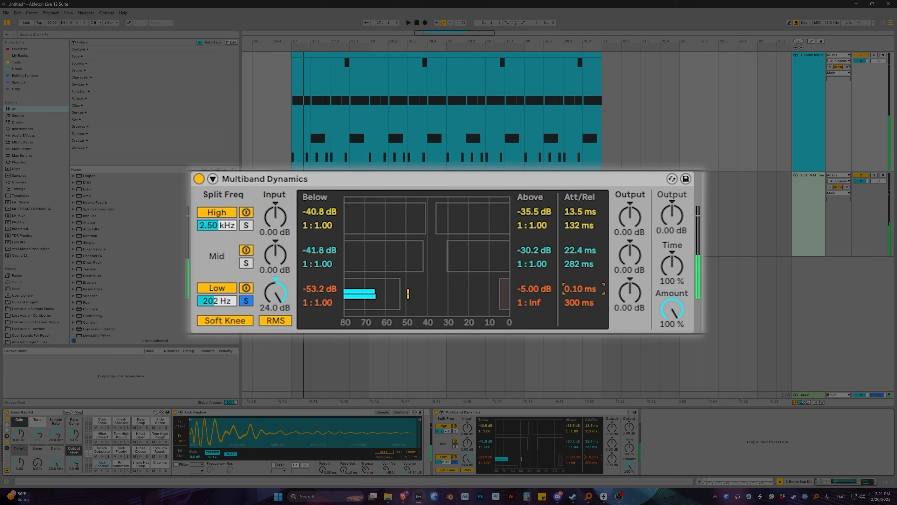
- Try a 0.50 ms attack on the low band during playback, and undo the attack change
text(23)
key(Escape)
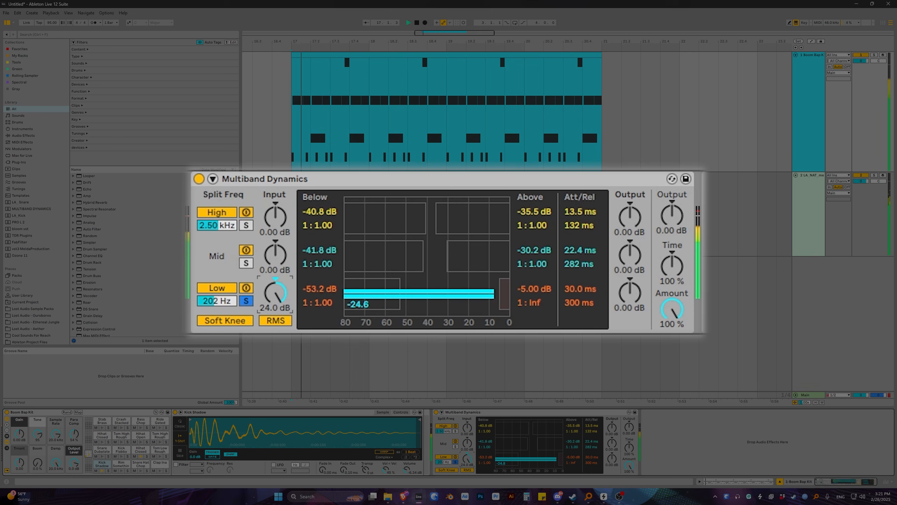
key(space)
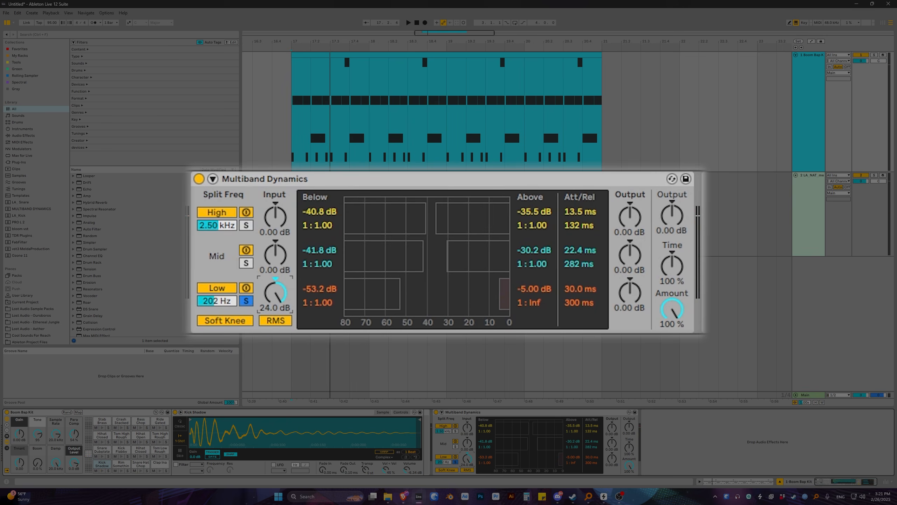
key(space)
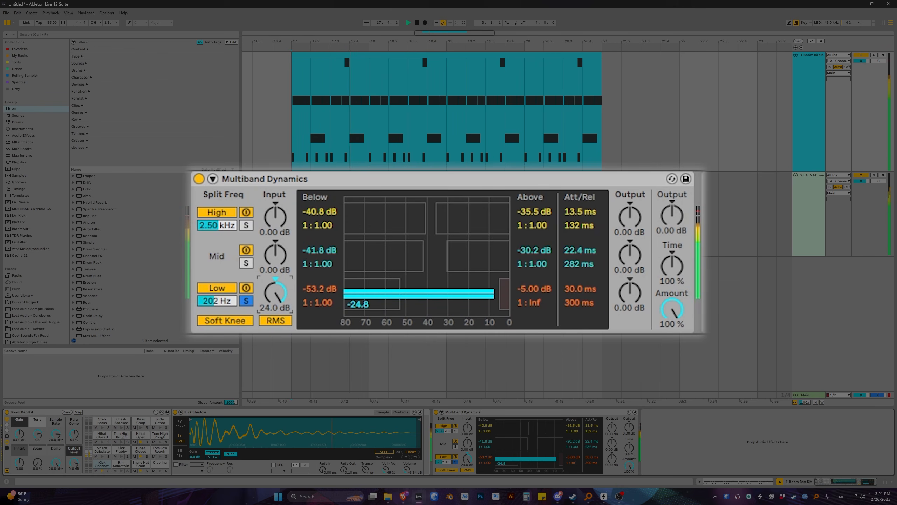
key(space)
drag(591, 456, 591, 477)
key(space)
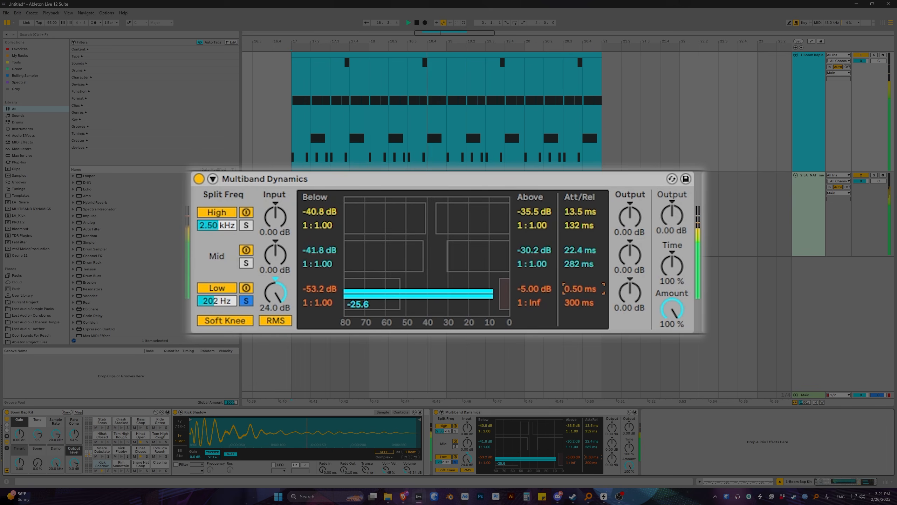
key(space)
key(ctrl+z)
key(ctrl+z)
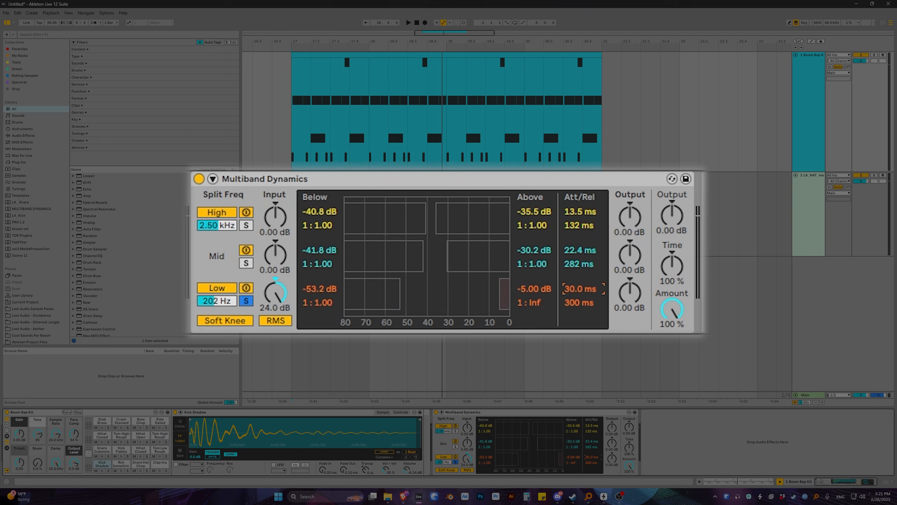
- Reduce the low band's input gain to about 9.90 dB and play all bands together with the low solo off
drag(275, 293, 275, 318)
key(space)
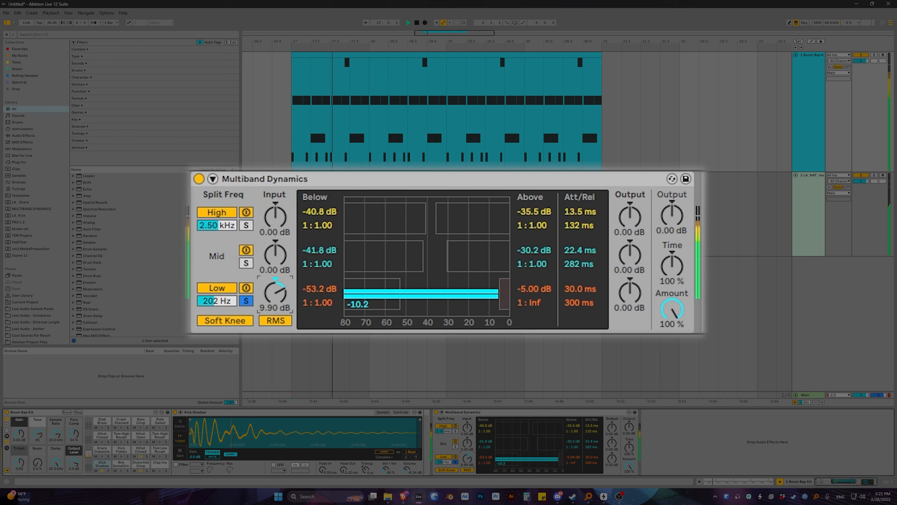
click(246, 301)
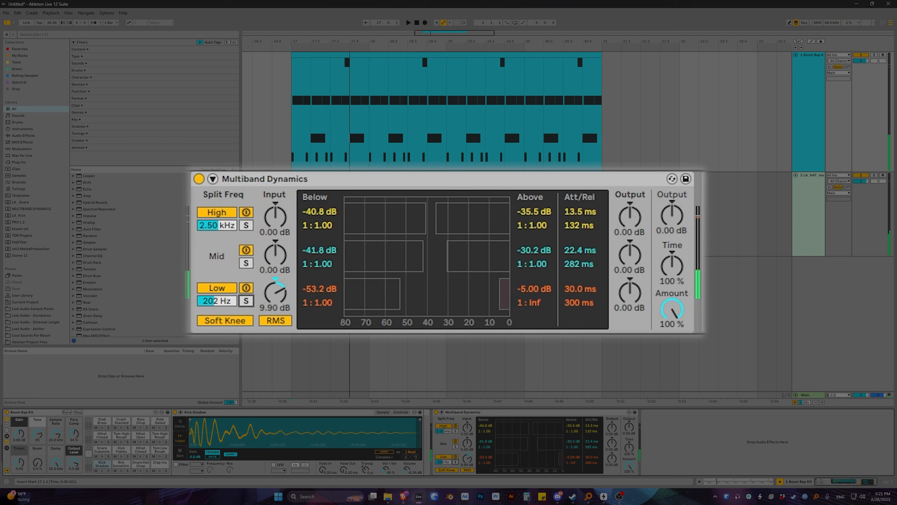
key(space)
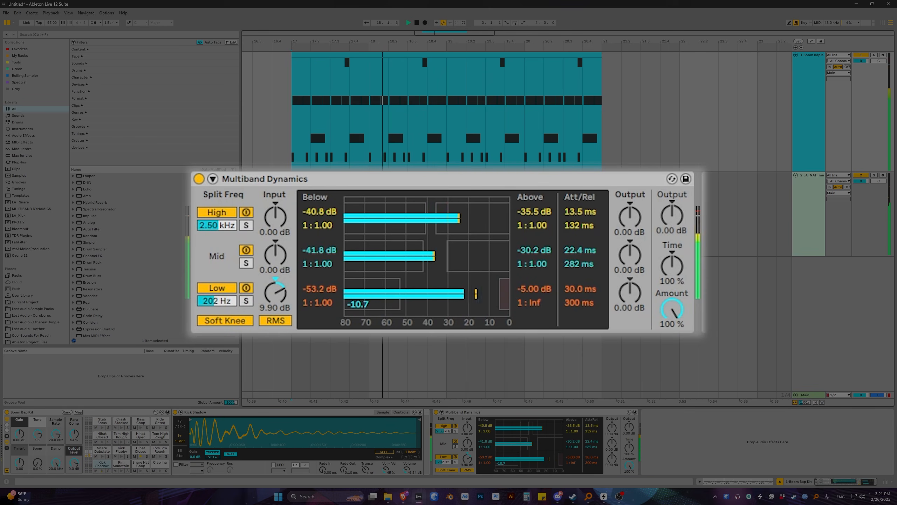
key(space)
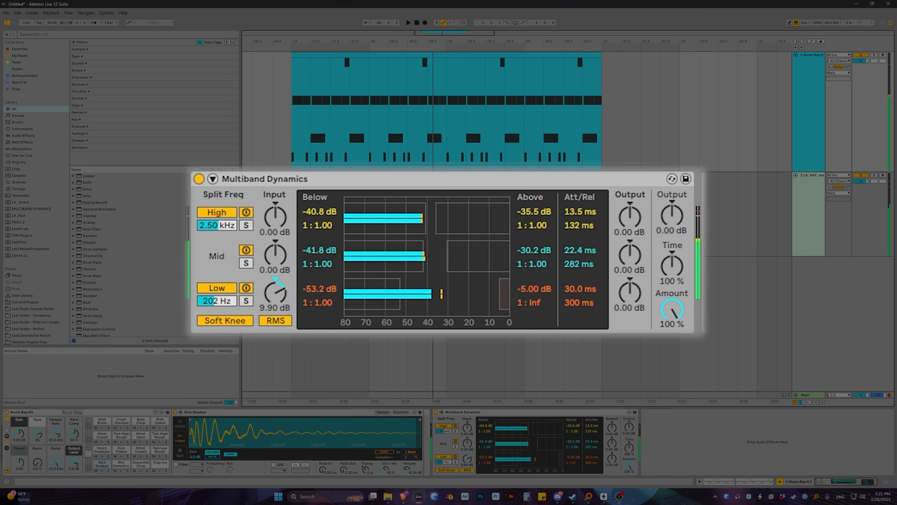
- Compare the drum playback with the low band's processing bypassed and active
key(space)
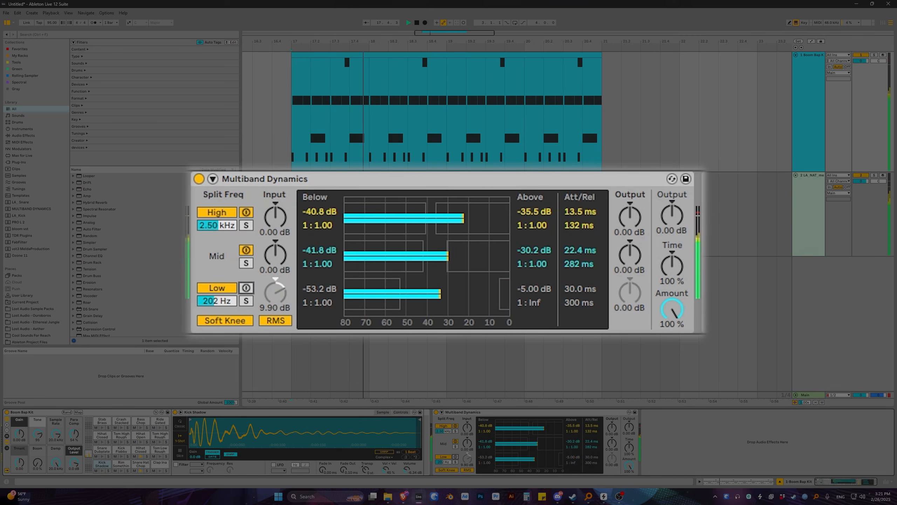
key(space)
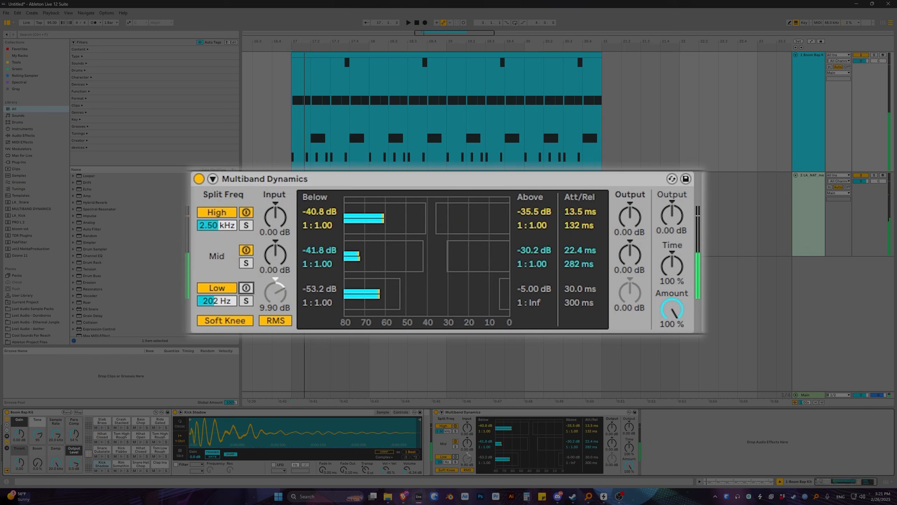
key(space)
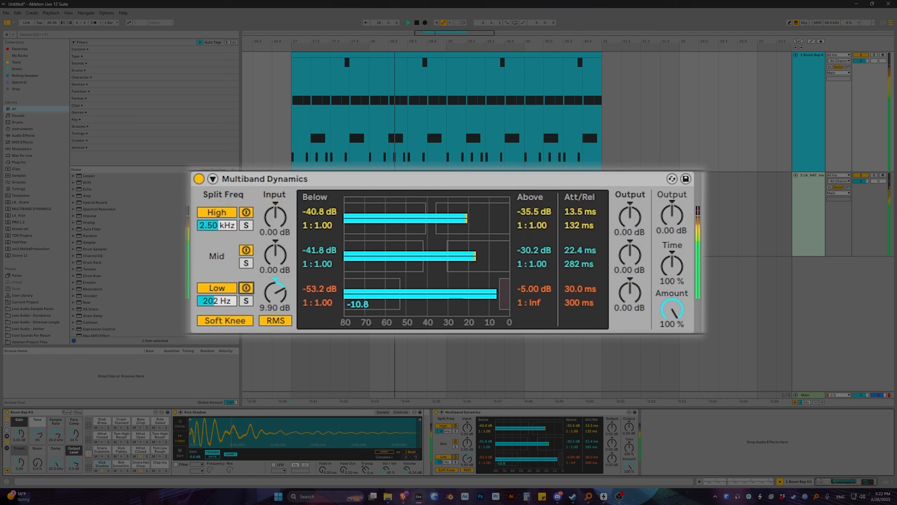
key(space)
- Solo the low band, and set its Below threshold to about -12.8 dB with a ratio of 1 : 0.25
click(455, 461)
key(space)
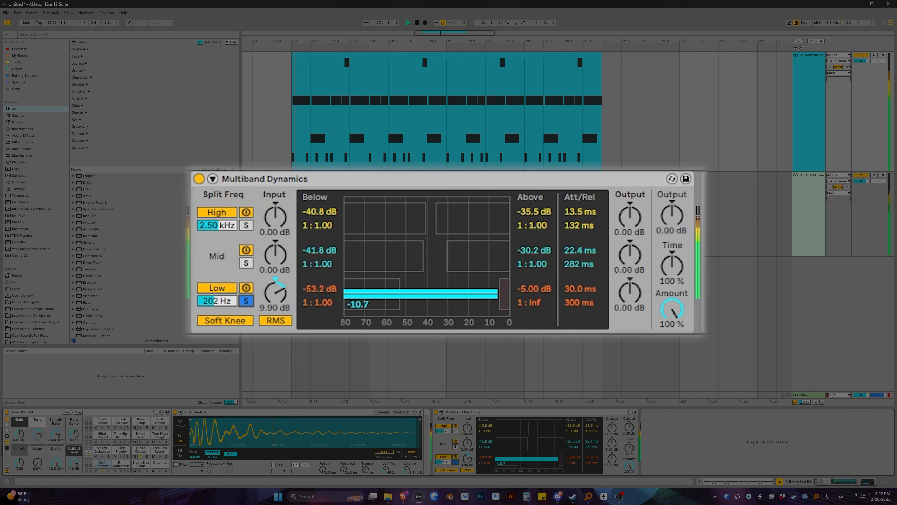
key(space)
mouse_move(517, 459)
mouse_down()
mouse_move(553, 458)
mouse_move(537, 463)
mouse_up()
drag(483, 307, 484, 318)
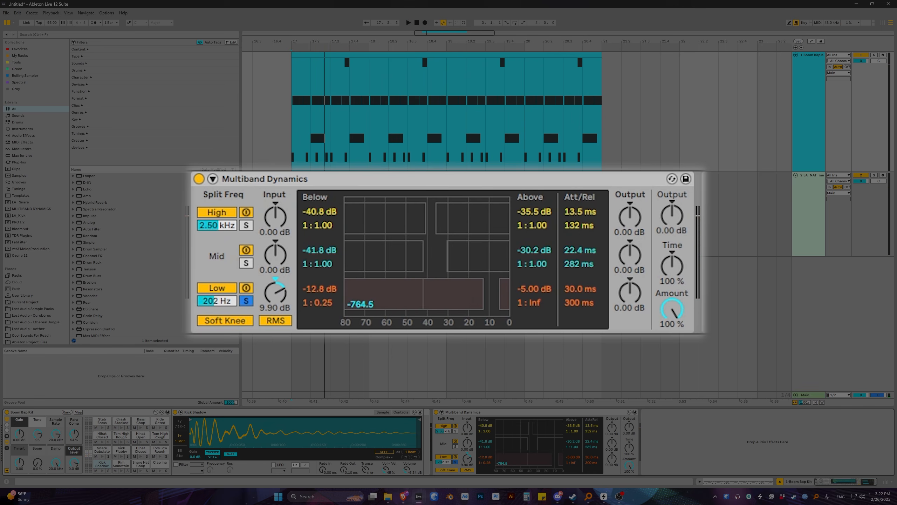
- Lower the low band's Below threshold to about -25.8 dB
drag(537, 463, 537, 459)
mouse_move(484, 462)
mouse_down()
mouse_move(484, 448)
mouse_move(484, 460)
mouse_up()
mouse_move(448, 295)
mouse_down()
mouse_move(448, 304)
mouse_move(464, 304)
mouse_move(456, 304)
mouse_up()
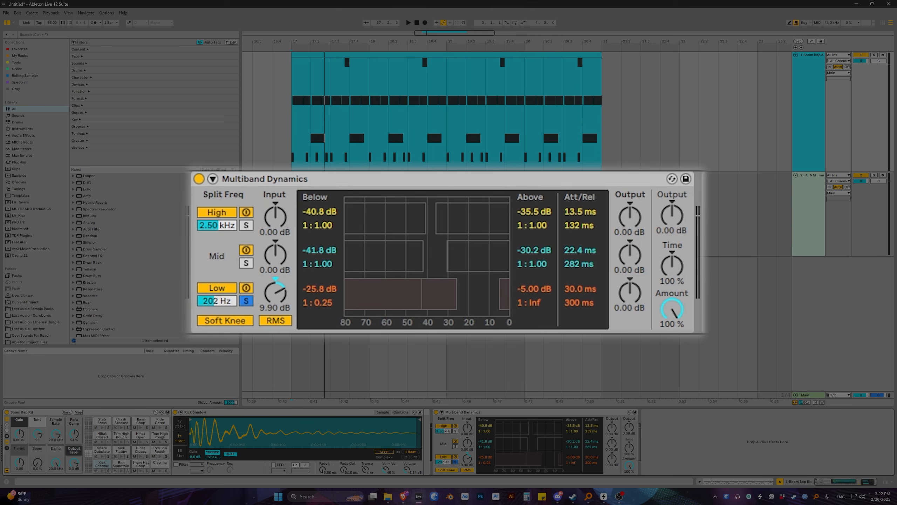
- Fine-tune the low band's Below threshold to about -6.75 dB while auditioning the soloed band
mouse_move(485, 456)
mouse_down()
mouse_move(485, 446)
mouse_move(485, 458)
mouse_up()
key(space)
key(space)
key(space)
drag(483, 293, 493, 293)
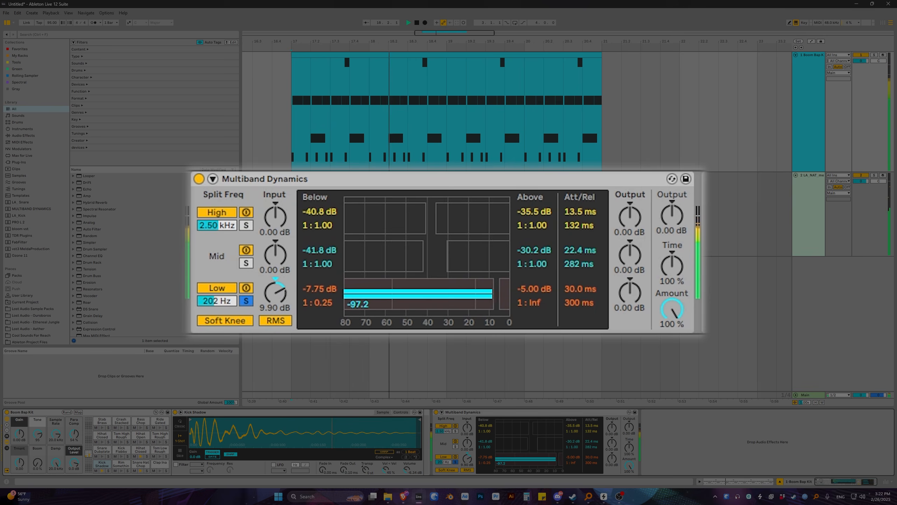
drag(485, 456, 485, 456)
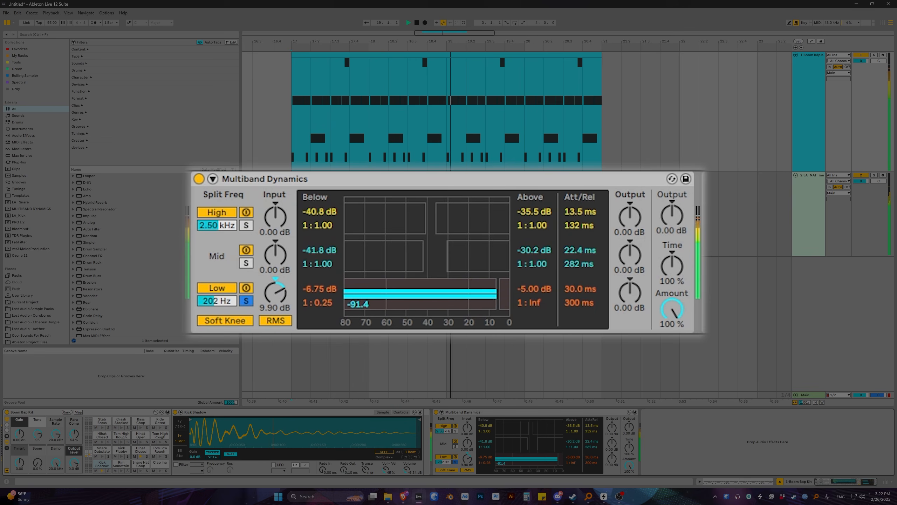
drag(496, 294, 495, 293)
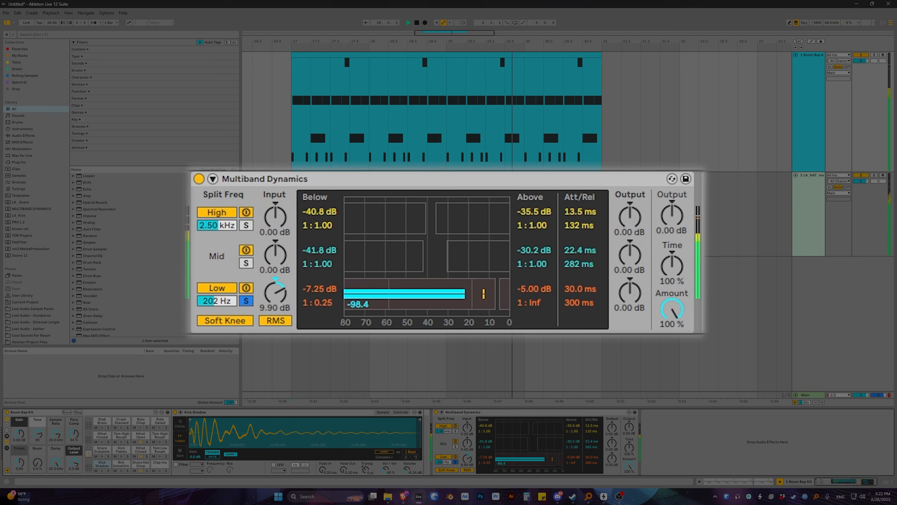
key(space)
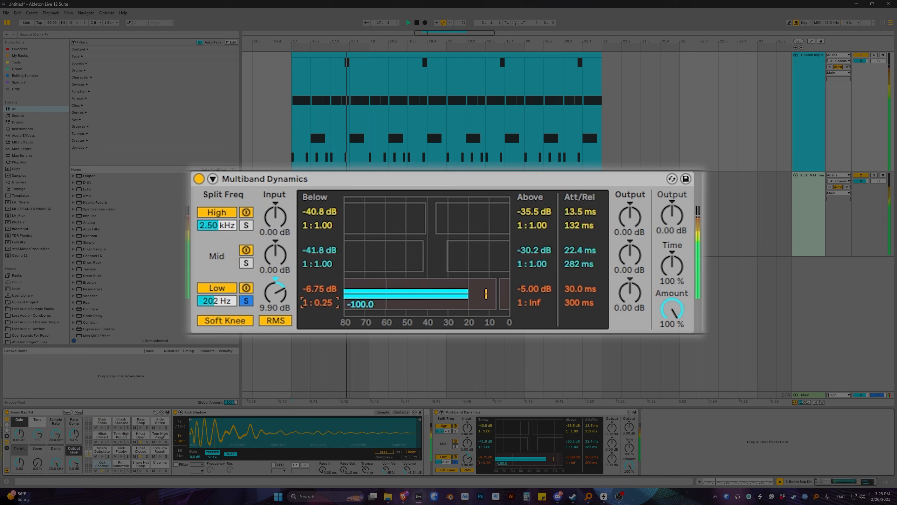
key(space)
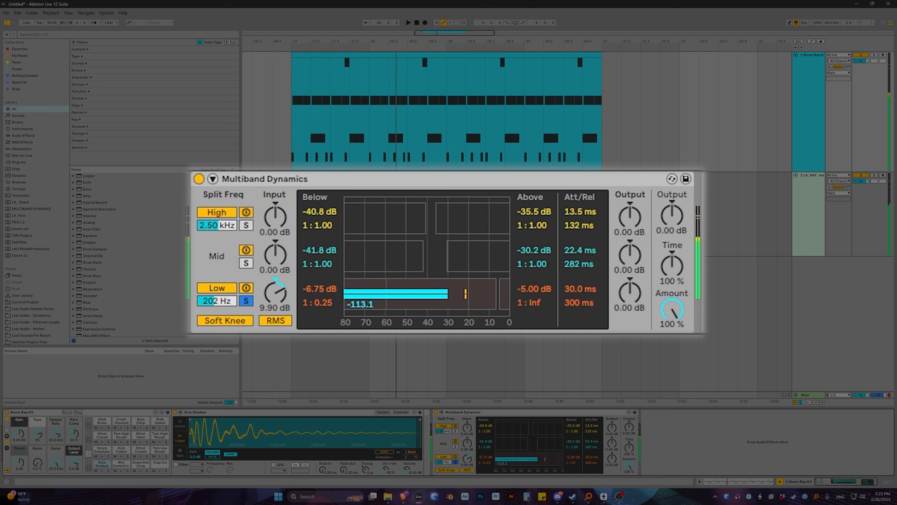
- Compare playback of the soloed low band with its Below ratio at 1 : 1.00 and at 1 : 0.25
key(ctrl+z)
key(space)
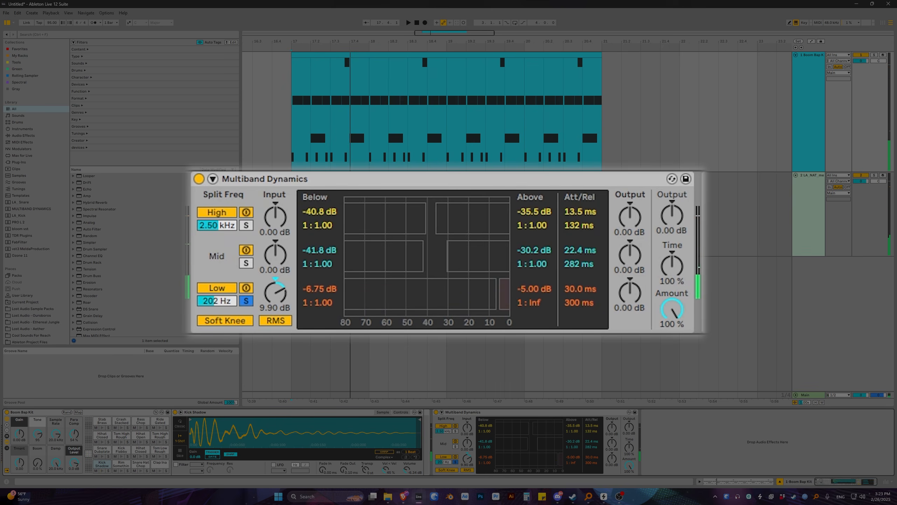
key(space)
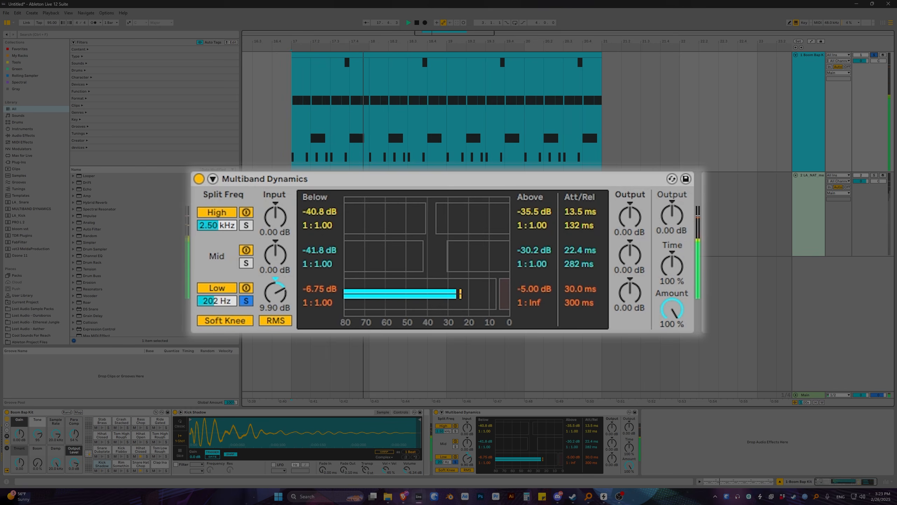
key(space)
key(space)
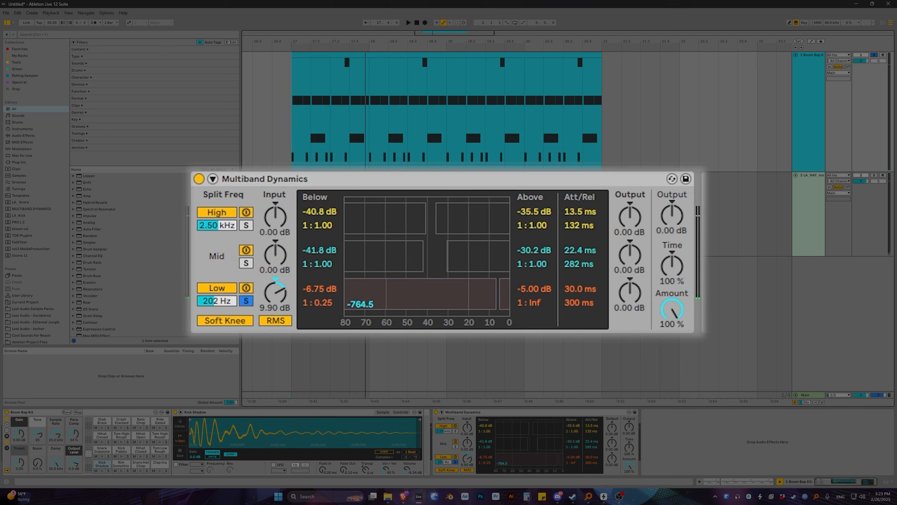
- Audition the low band's below-threshold expansion in the full mix and with the low band soloed
key(space)
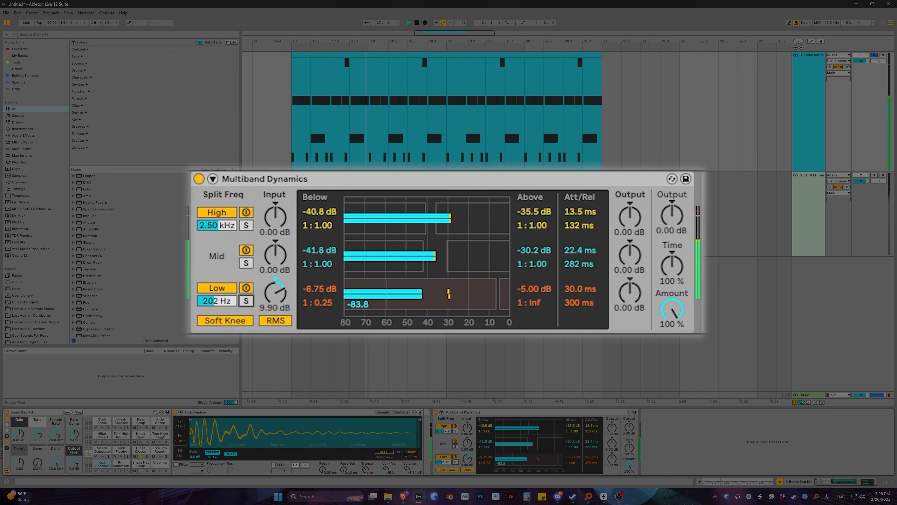
key(Return)
key(space)
key(space)
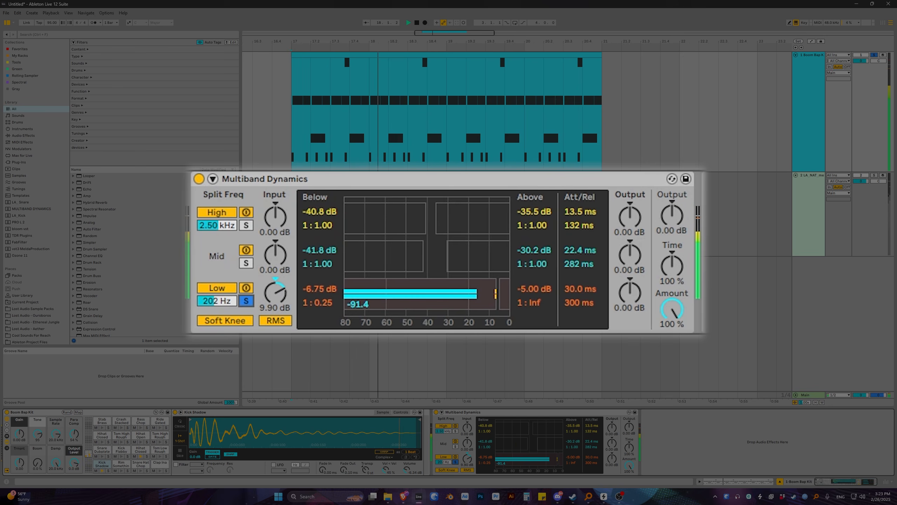
key(Delete)
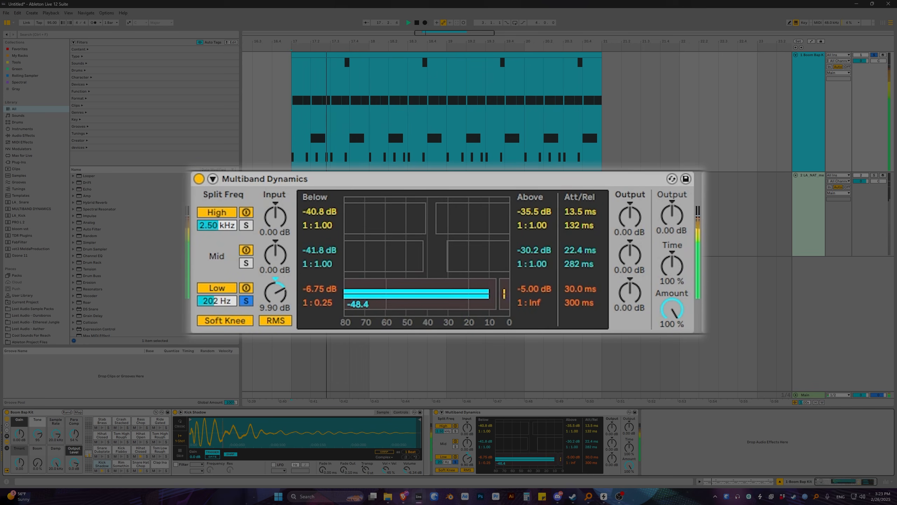
drag(485, 462, 485, 477)
key(space)
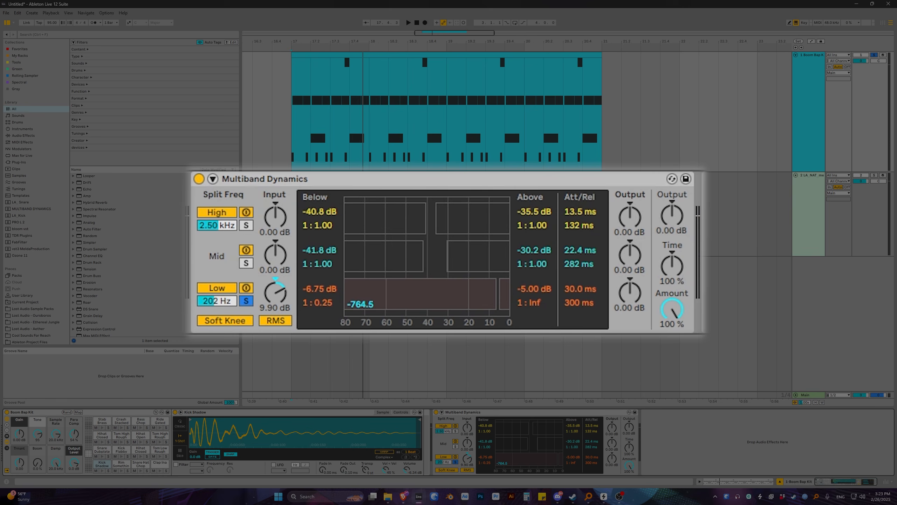
key(space)
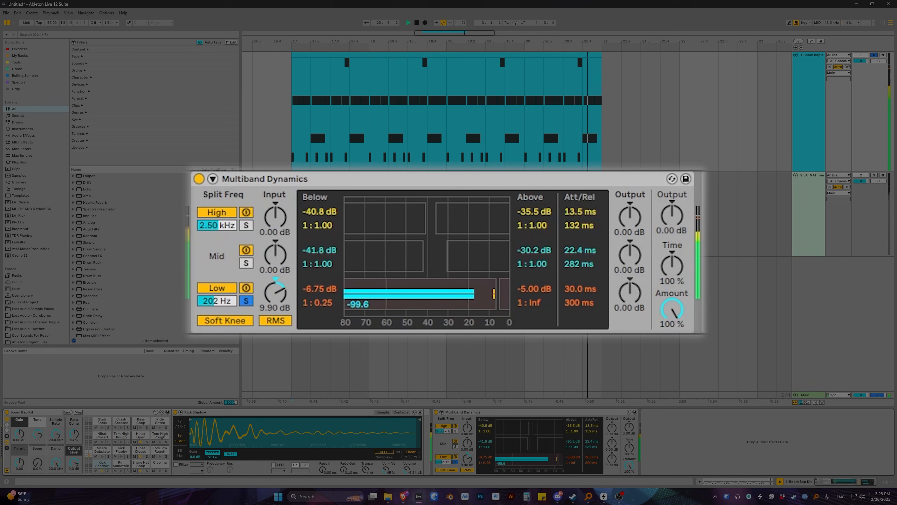
key(space)
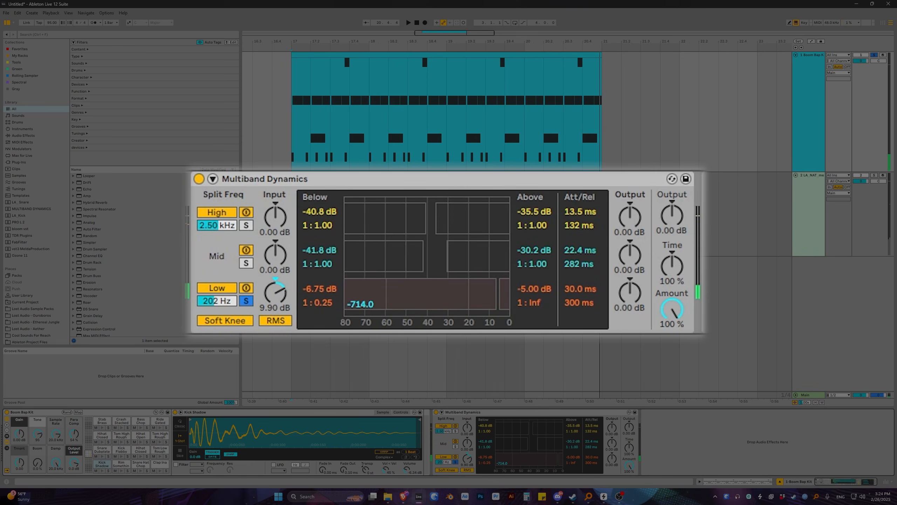
- Solo the mid band to audition it, and turn its solo off to hear all bands together
click(455, 447)
key(space)
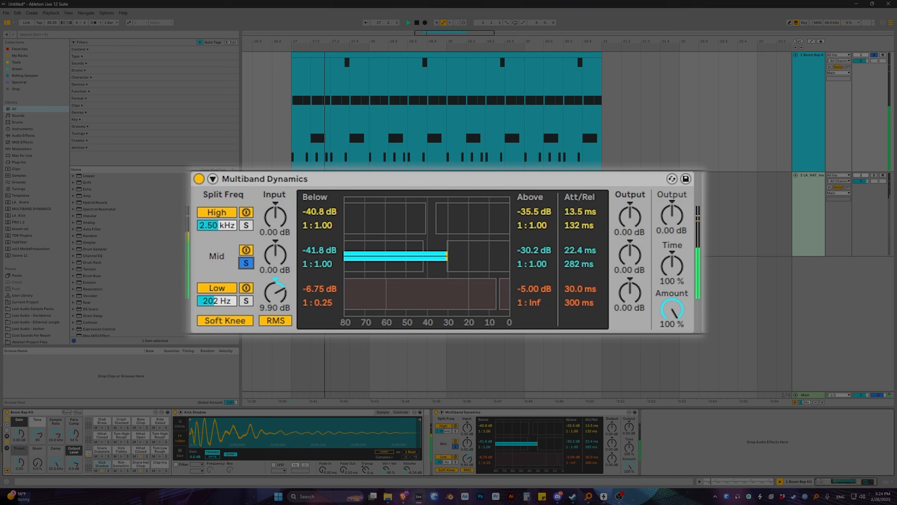
key(space)
click(455, 446)
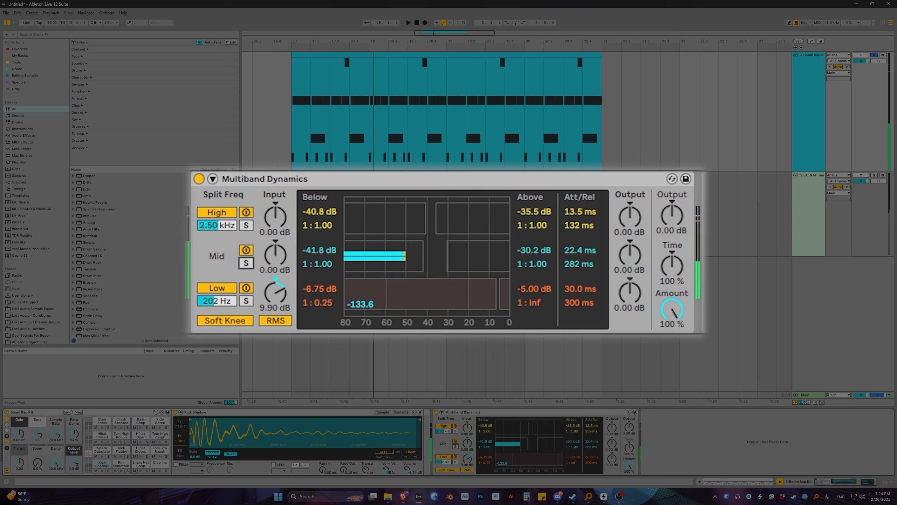
key(space)
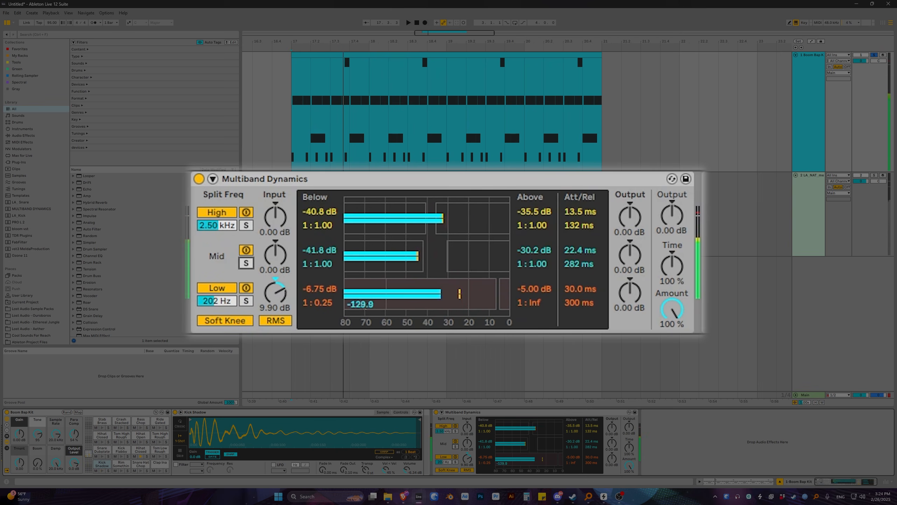
- Set the mid band's Above threshold to -8.00 dB and its Below threshold to about -12.5 dB with a ratio of 1 : 2.70
drag(528, 443, 550, 444)
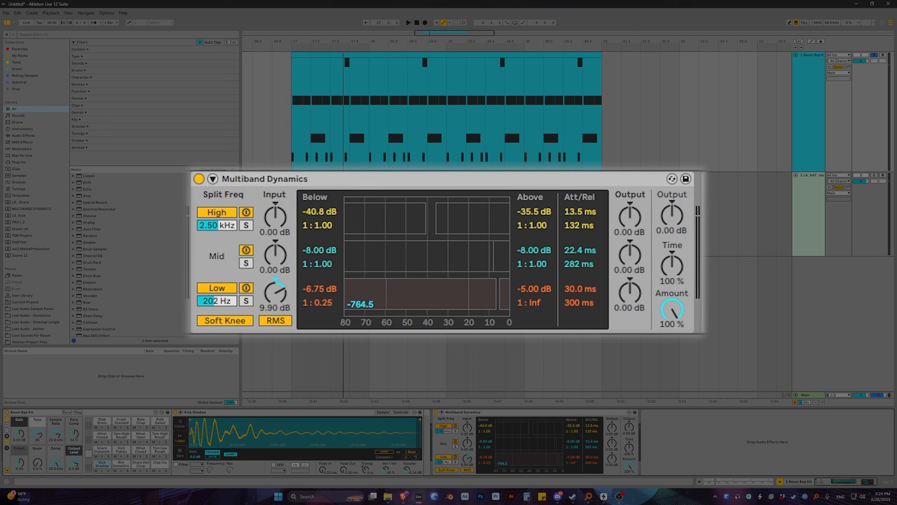
drag(540, 443, 540, 443)
drag(317, 263, 317, 260)
key(Delete)
drag(484, 447, 484, 444)
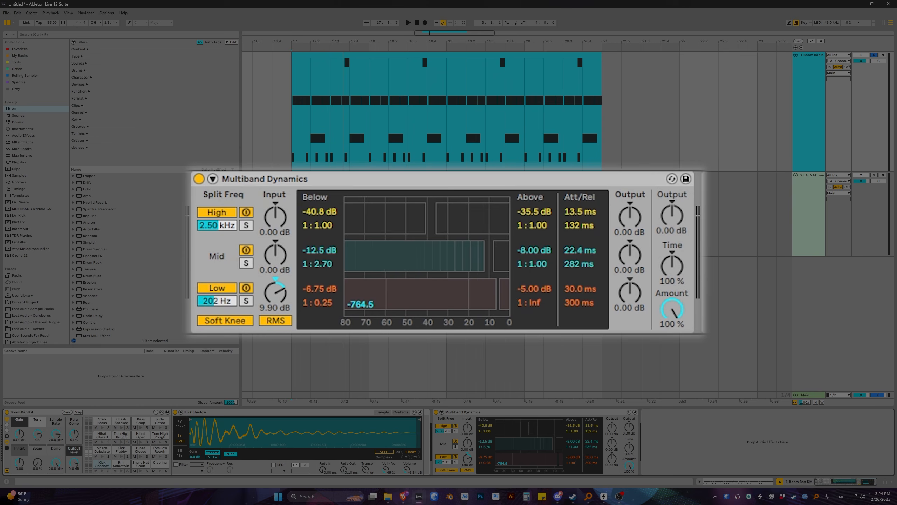
- Try Below ratios of 1 : 4.44 and 1 : 1.49 on the mid band, and audition the 1 : 1.49 setting
key(Delete)
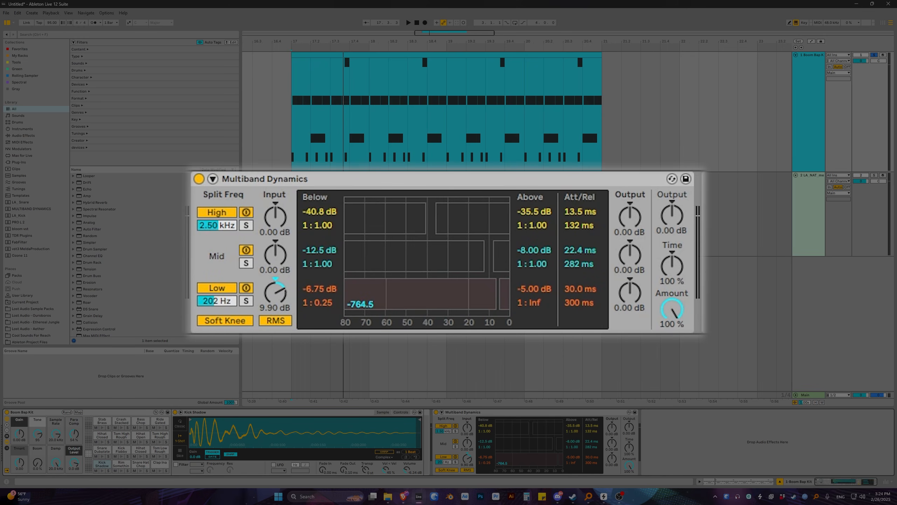
drag(524, 444, 524, 434)
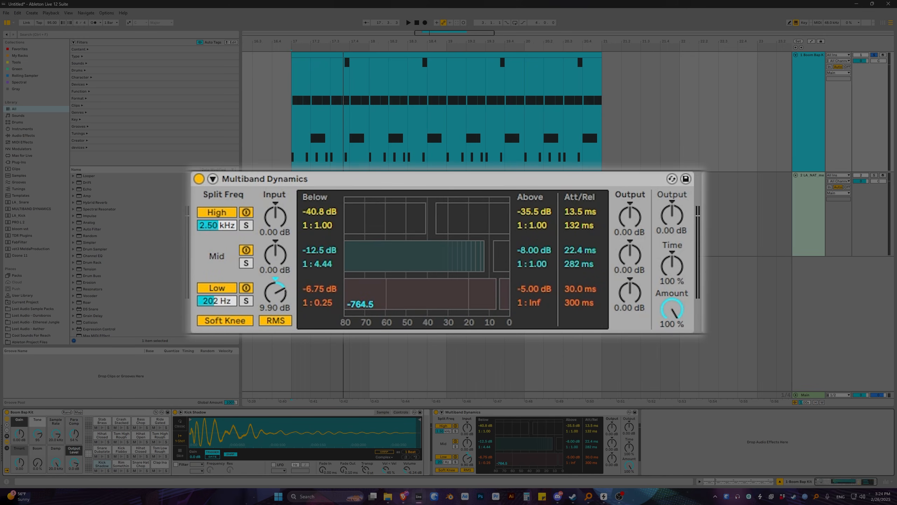
drag(524, 434, 524, 446)
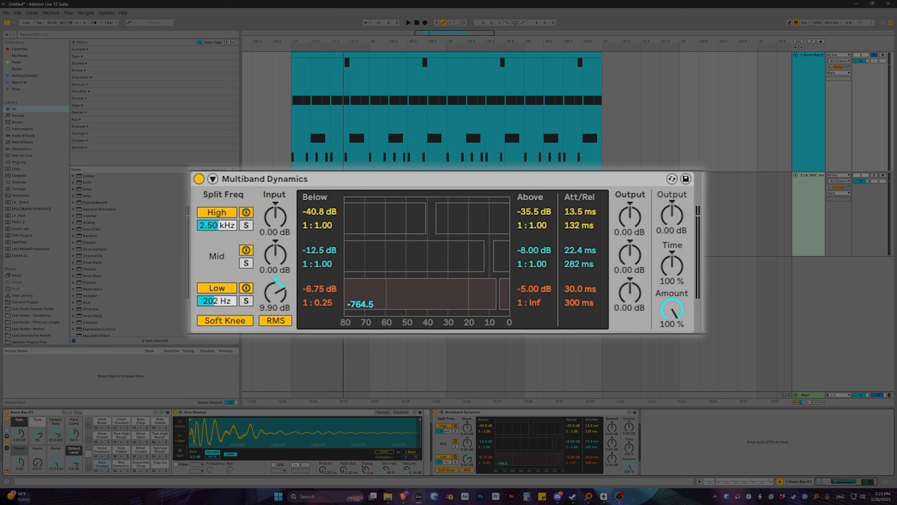
drag(524, 444, 524, 446)
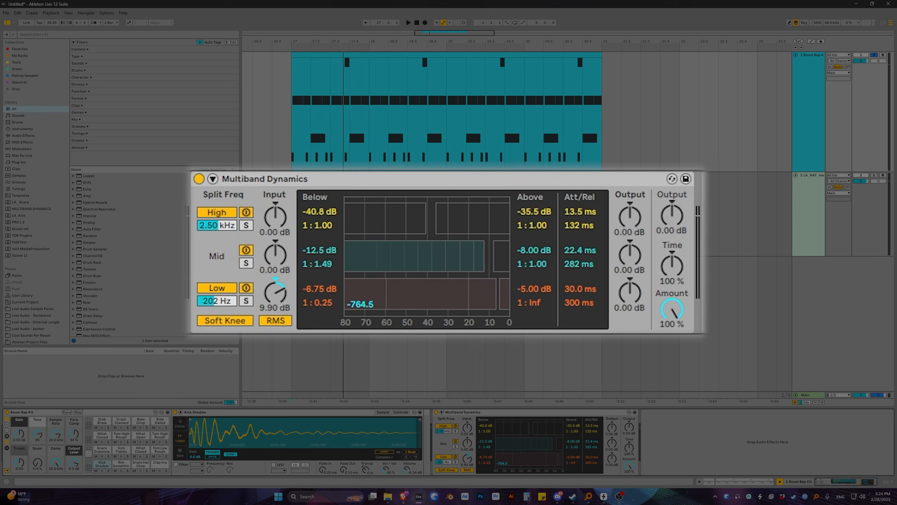
key(space)
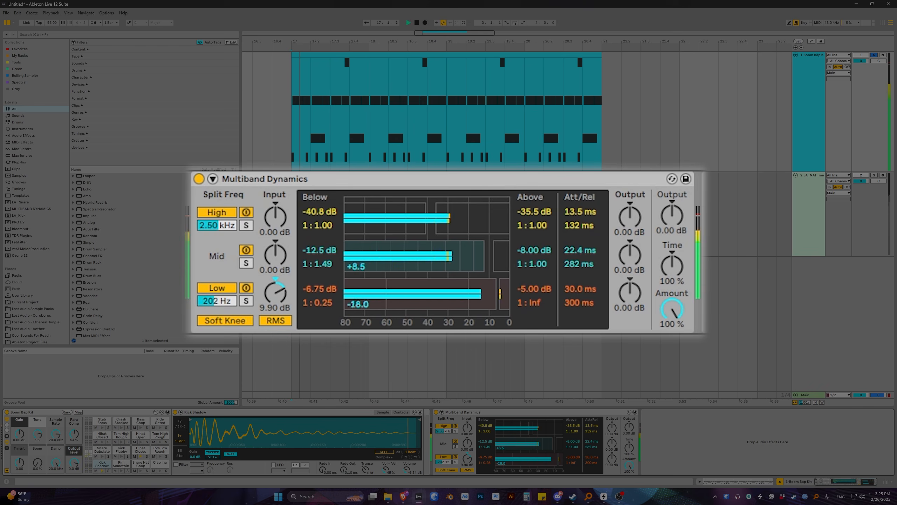
key(space)
- Set the mid band's Below threshold to about -15.8 dB at 1 : 100.0, with a 13.0 ms attack and 50.0 ms release
drag(524, 445, 524, 437)
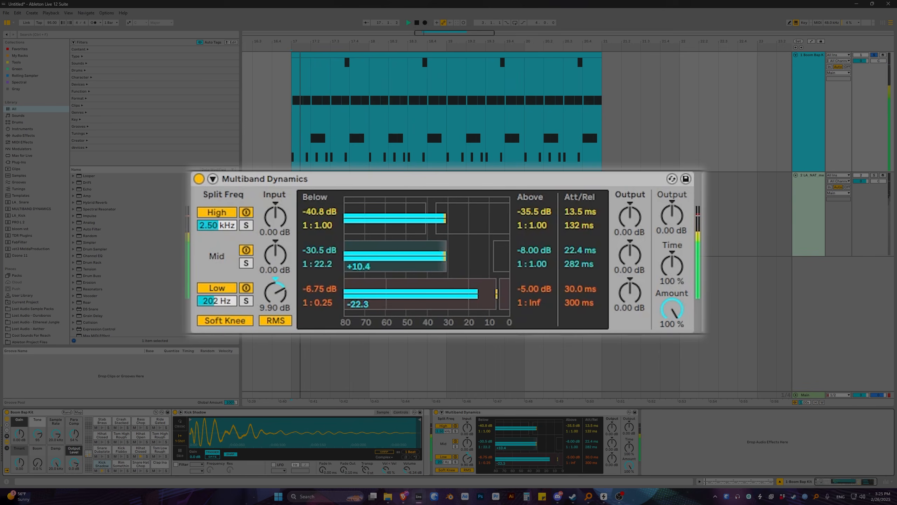
drag(523, 447, 546, 444)
key(space)
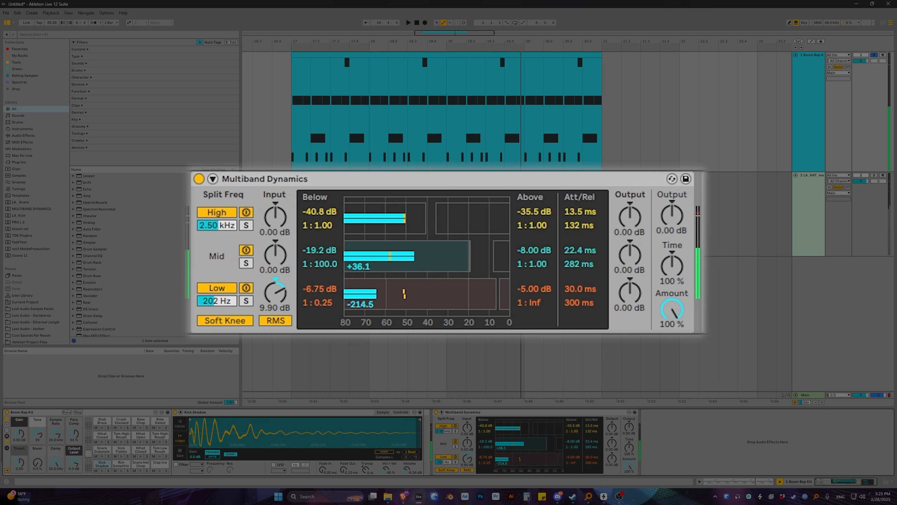
click(591, 446)
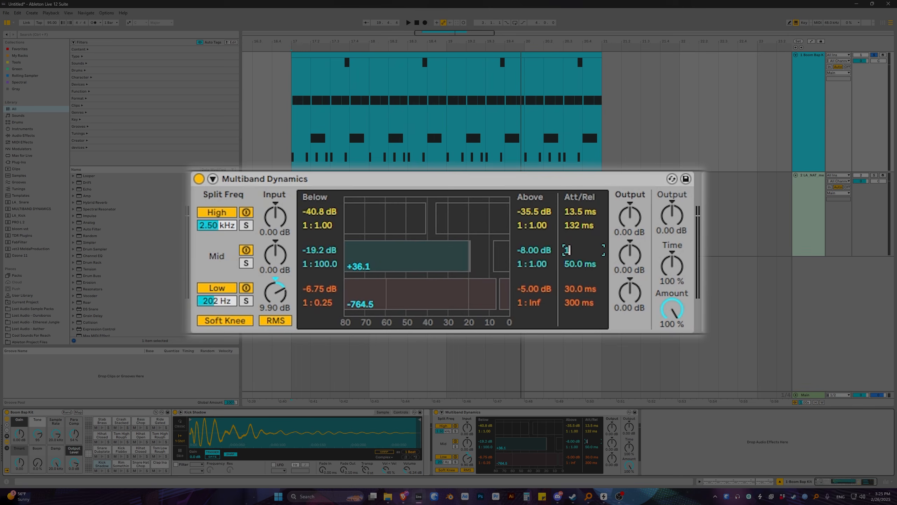
key(space)
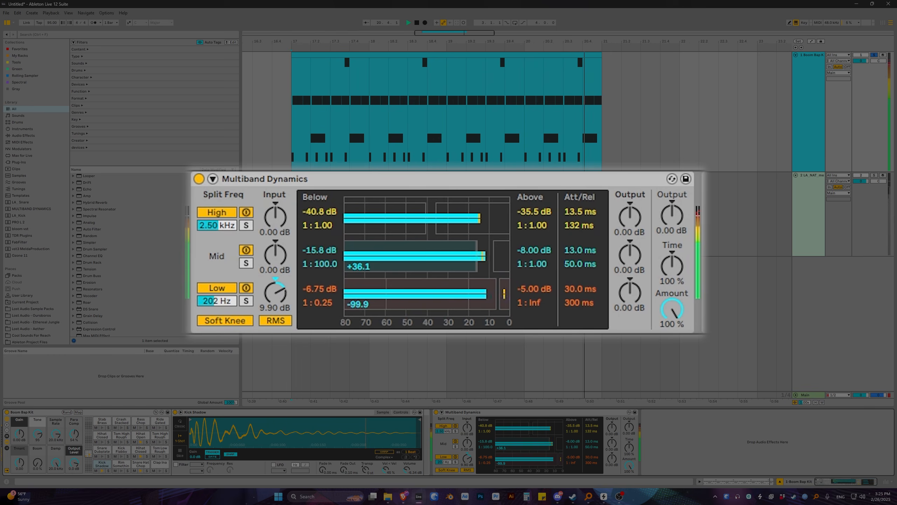
- Set the mid band's Below ratio to 1 : 1.80, limit it above about -16.9 dB at 1 : Inf, and solo the high band
key(space)
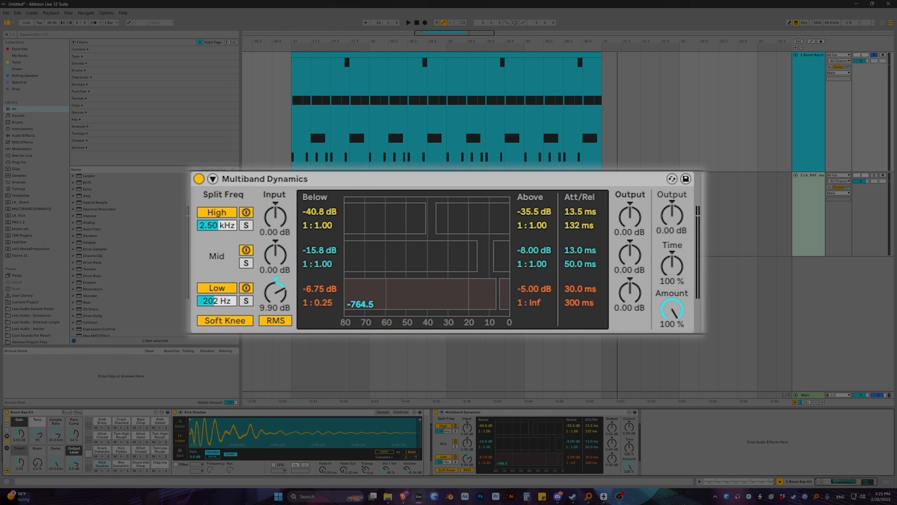
key(space)
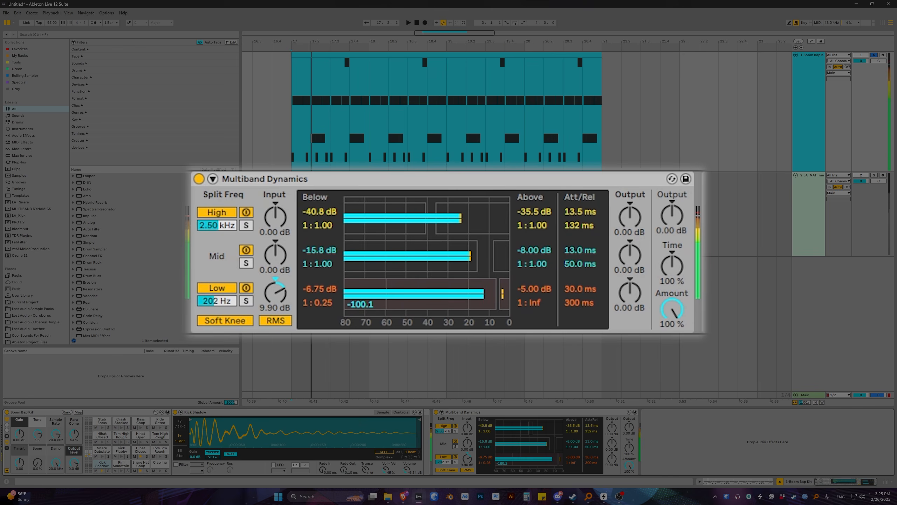
key(space)
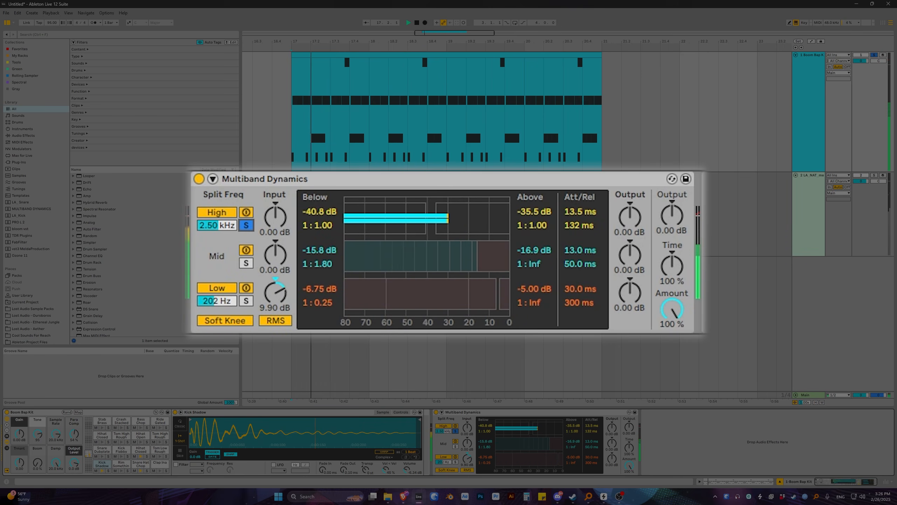
- Audition the soloed high band, and set its Below threshold to about -16.5 dB and its Above threshold to about -11.5 dB
key(space)
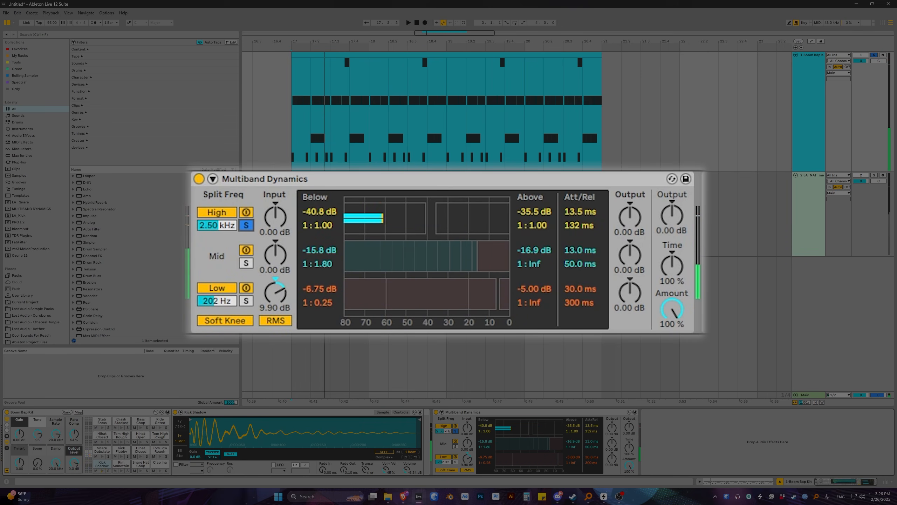
click(407, 22)
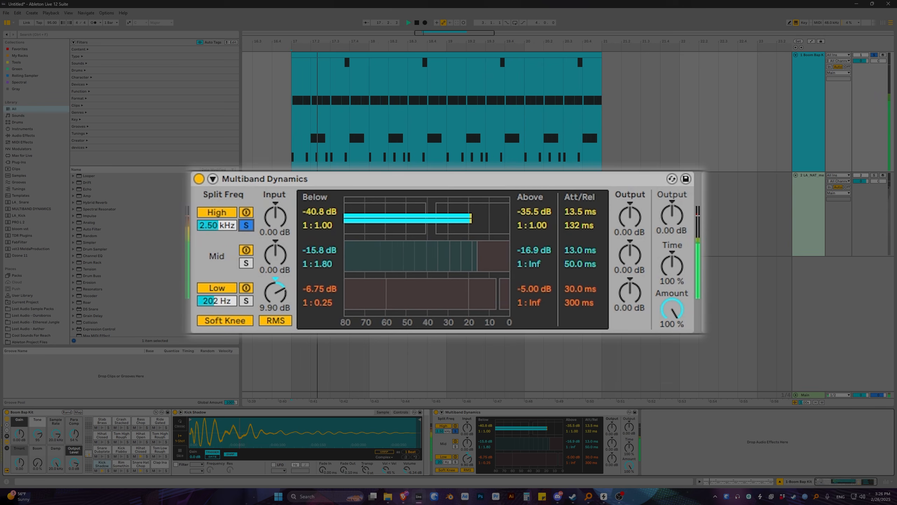
key(space)
drag(529, 428, 553, 427)
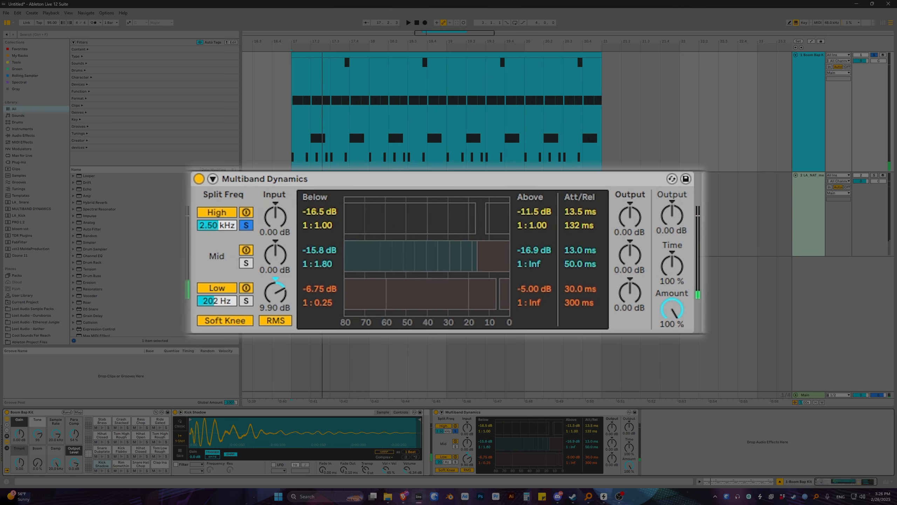
- Set the high band's Below ratio to about 1 : 2.86, and raise its Below threshold to about -11.2 dB and Above threshold to -9.25 dB
key(space)
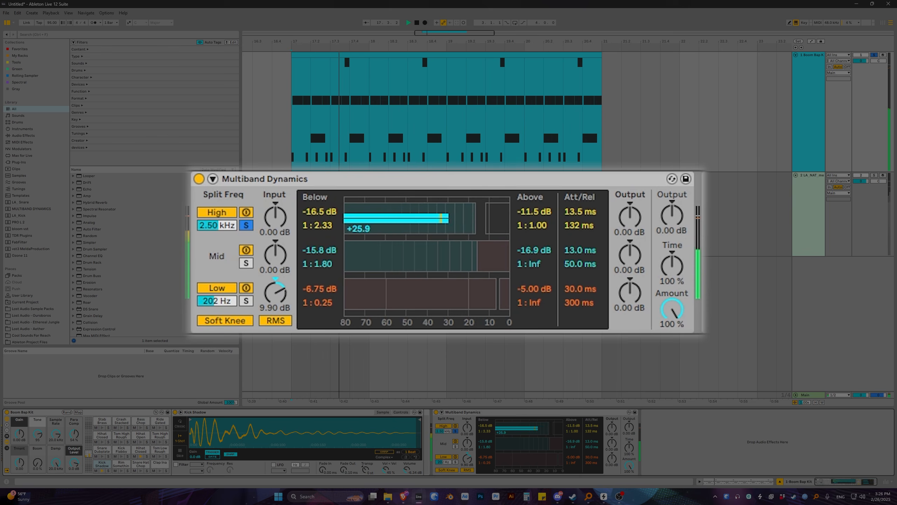
drag(484, 430, 484, 424)
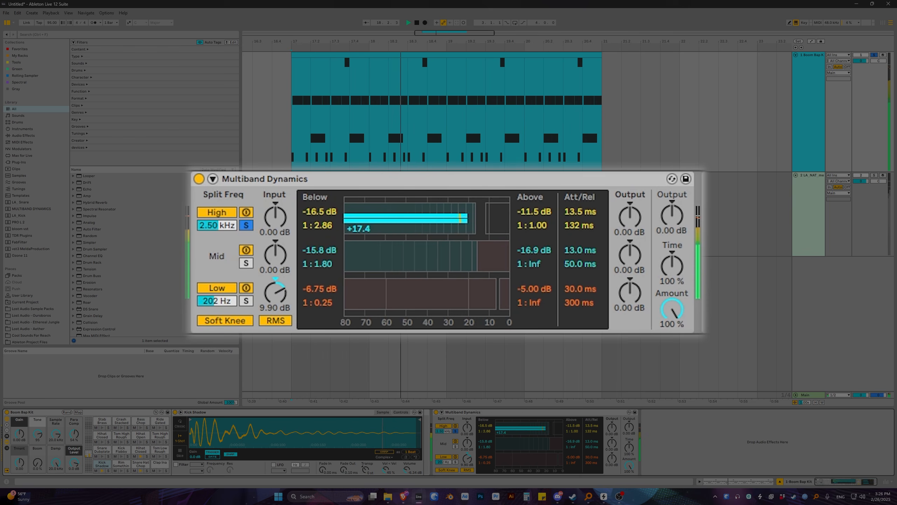
drag(548, 427, 553, 428)
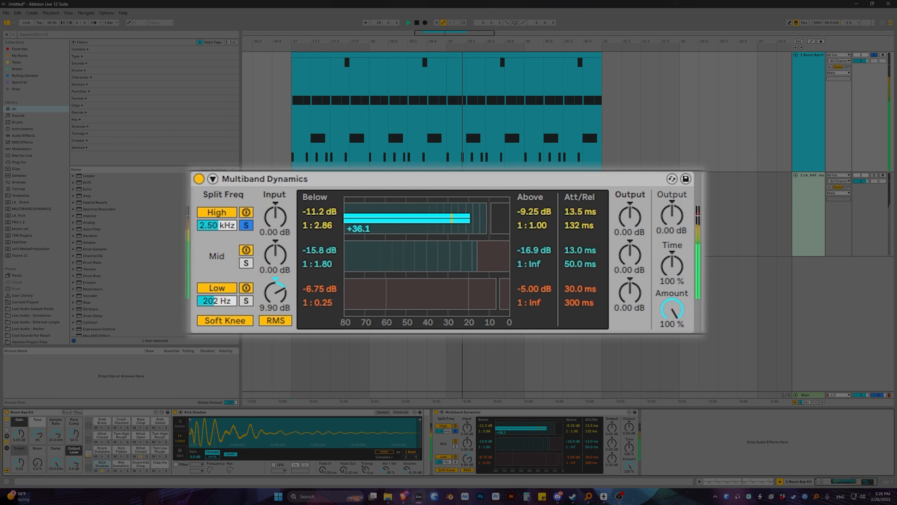
- Unsolo the high band, and set its Below threshold to about -12.0 dB, Below ratio to 1 : 1.83 and release to about 44.3 ms
drag(485, 421, 484, 435)
key(space)
key(space)
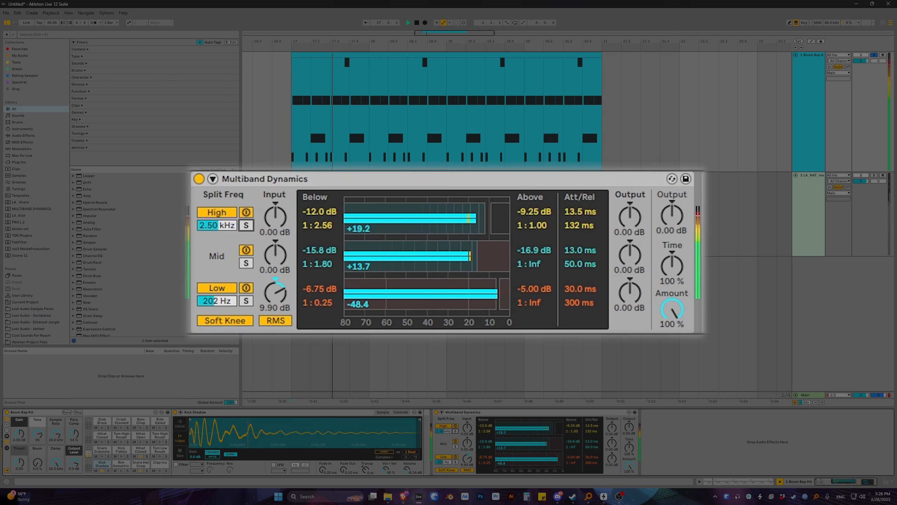
drag(484, 431, 484, 441)
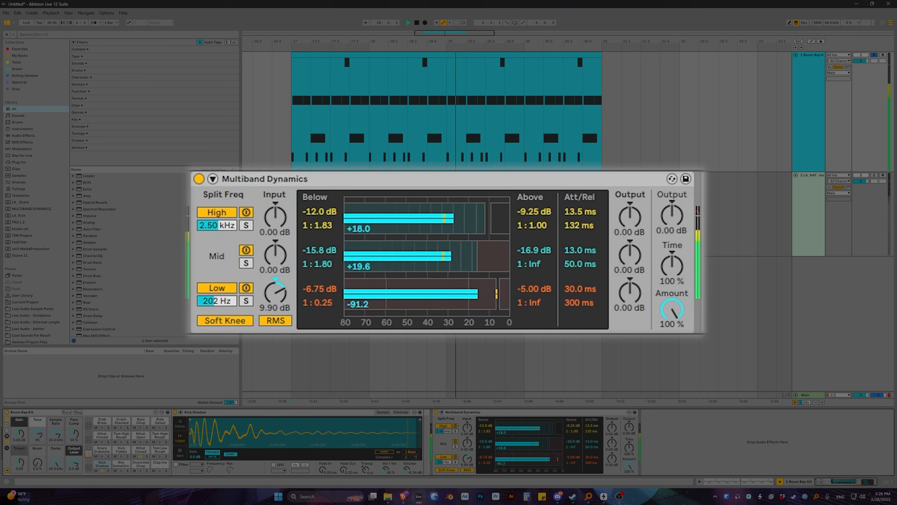
drag(591, 431, 592, 444)
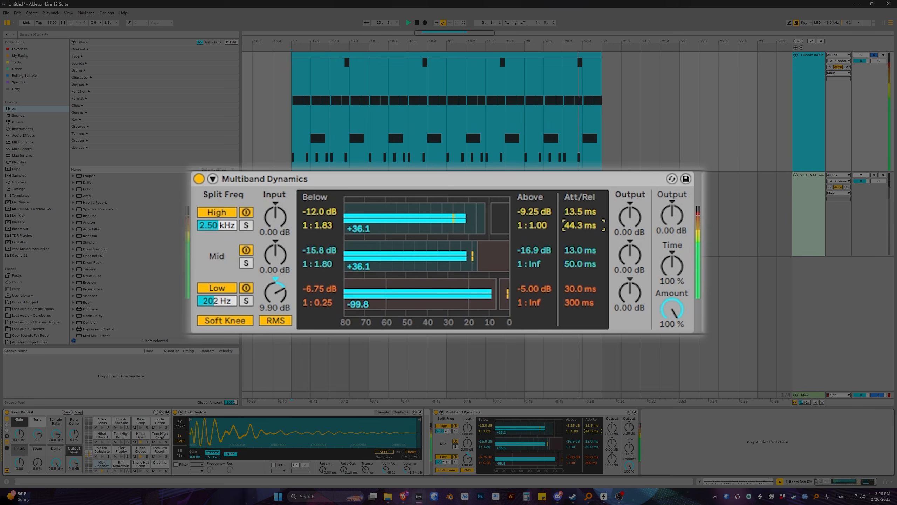
- Compare the drum loop's playback with Multiband Dynamics bypassed and enabled
key(0)
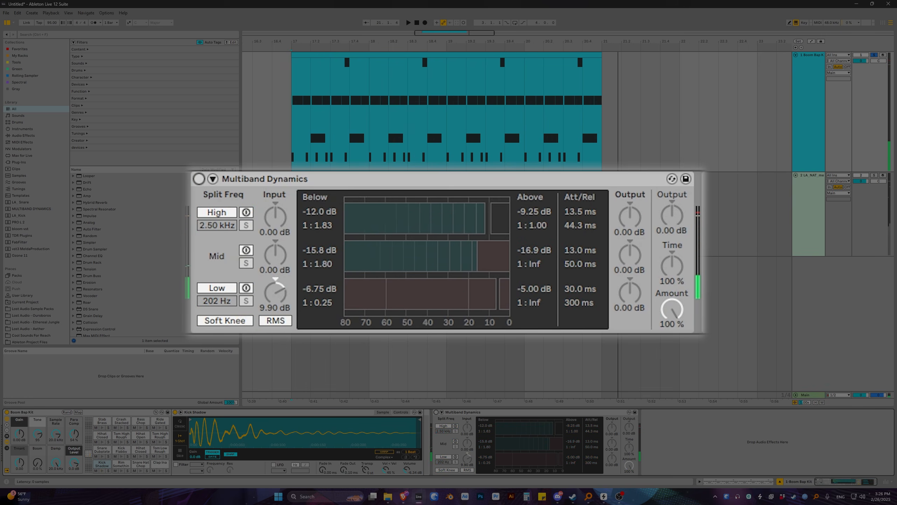
key(space)
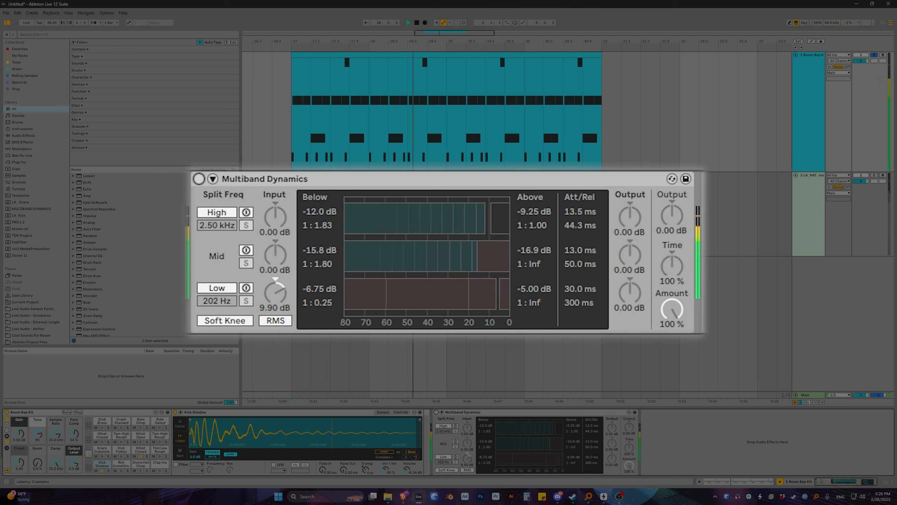
key(0)
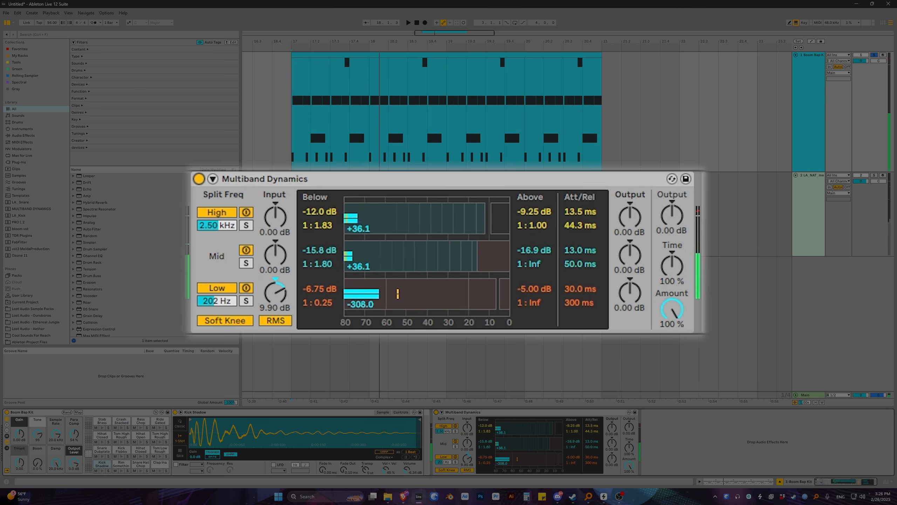
- Lower the Multiband Dynamics Amount to 40 % and audition the drum loop
mouse_move(671, 309)
mouse_down()
mouse_move(672, 344)
mouse_move(672, 309)
mouse_up()
key(space)
key(space)
key(space)
key(space)
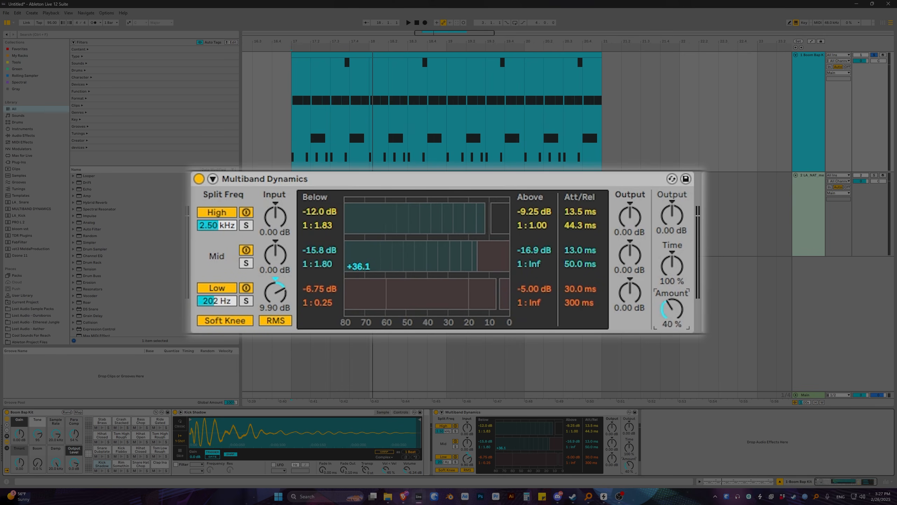
key(space)
key(space)
- Bring the Amount back up to 100 %, try it across its range while auditioning, and settle on 59 %
drag(629, 465, 629, 423)
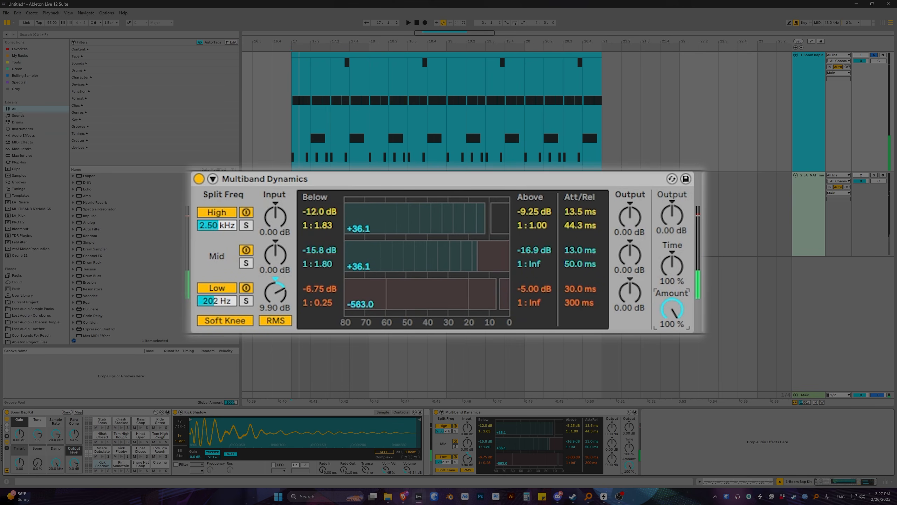
drag(629, 423, 628, 494)
key(space)
key(space)
key(space)
drag(671, 380, 672, 309)
key(space)
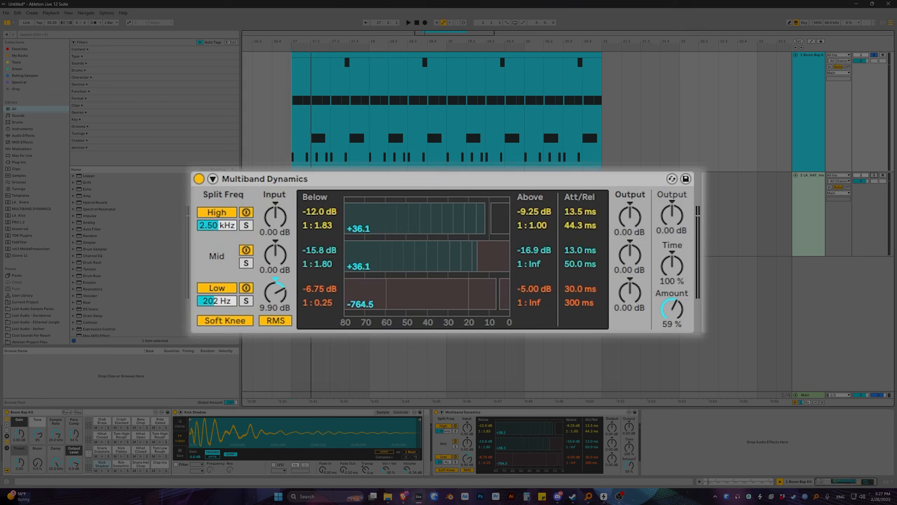
- Play the drums together with the melodic loop, and fine-tune the drum track's Multiband Dynamics Amount to 55 %
key(space)
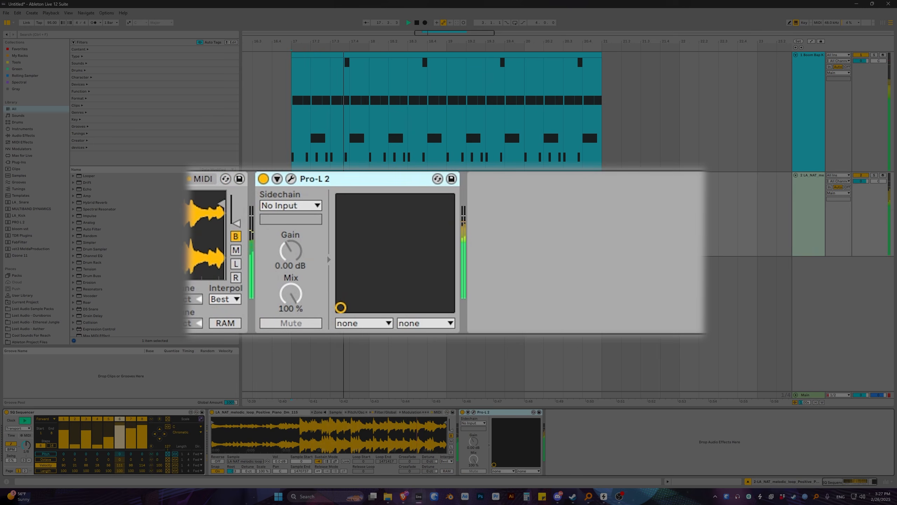
key(Up)
key(Down)
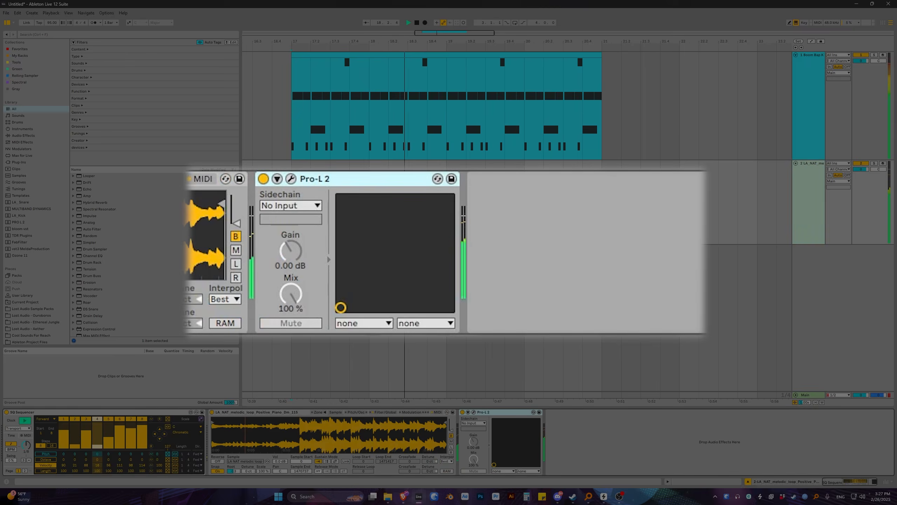
key(Up)
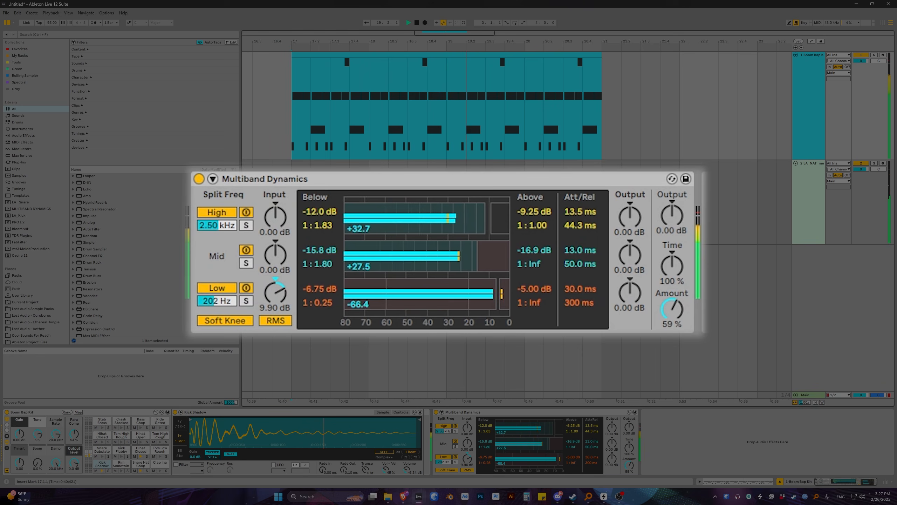
drag(629, 465, 628, 469)
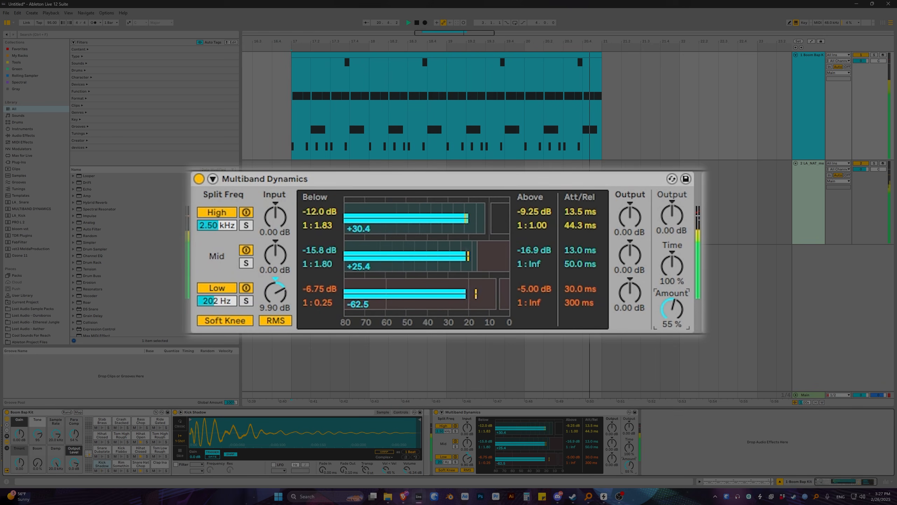
- Compare the drums and melodic loop with Multiband Dynamics bypassed and enabled, and stop playback
click(436, 411)
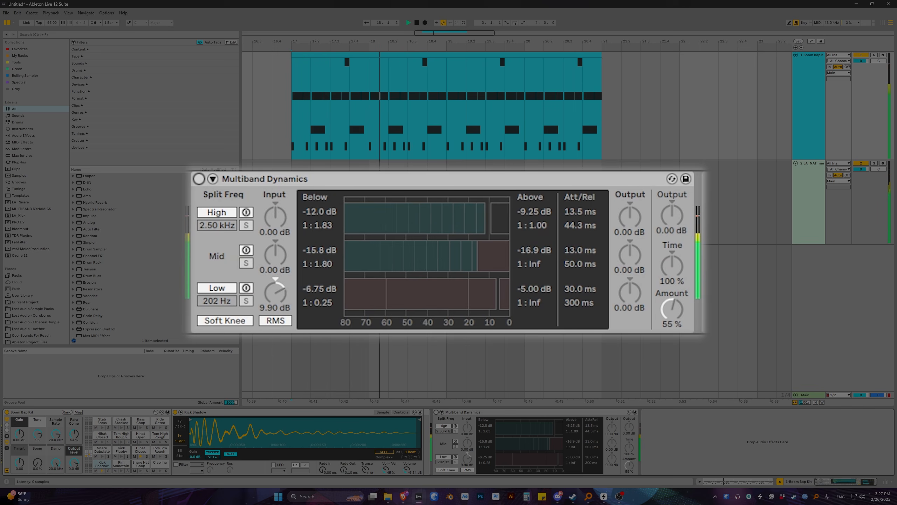
click(436, 412)
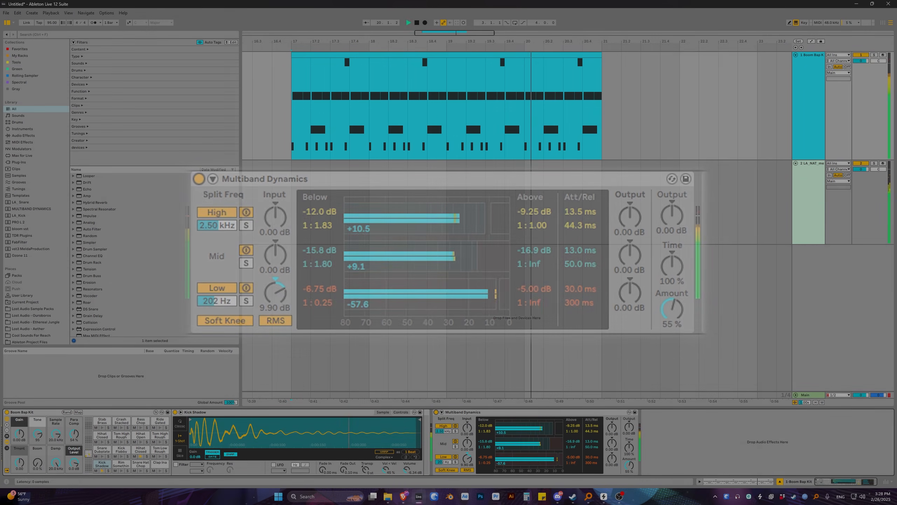
key(space)
- Return to the drum track and reduce the track heights in the arrangement
click(291, 202)
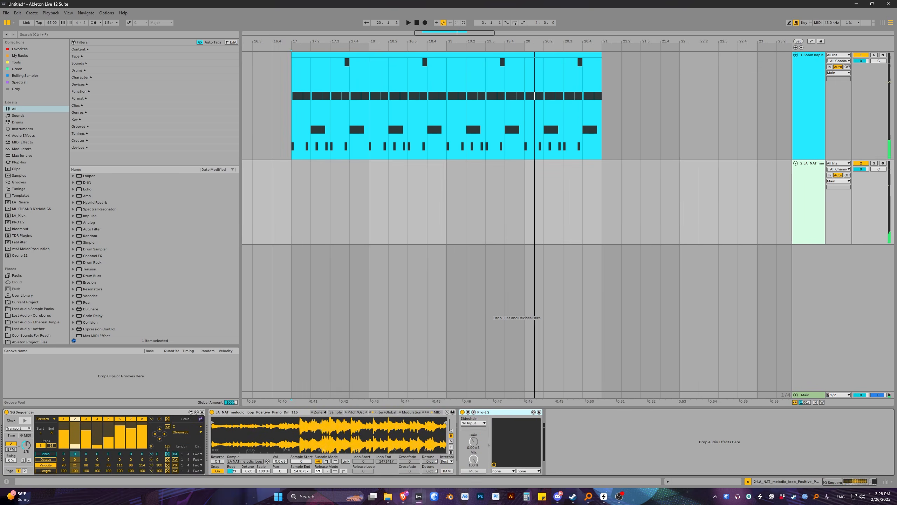
click(288, 117)
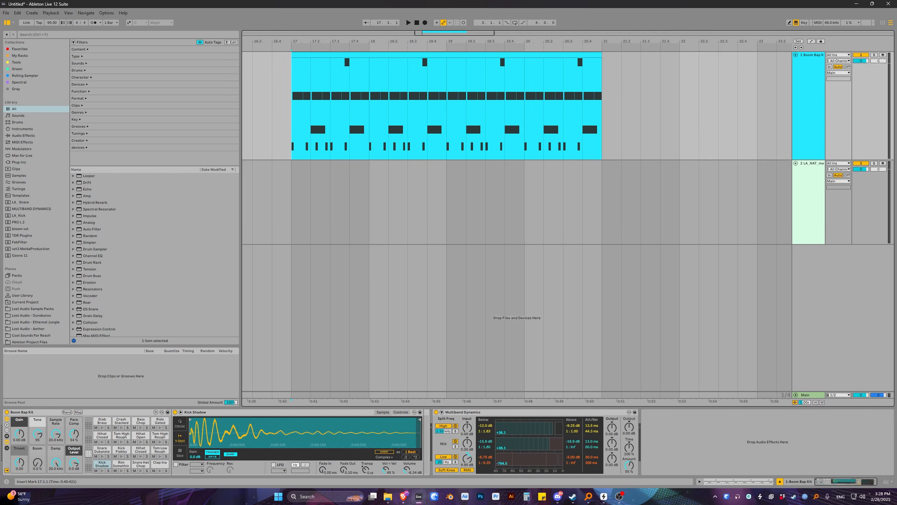
click(809, 202)
click(809, 107)
key(alt+minus)
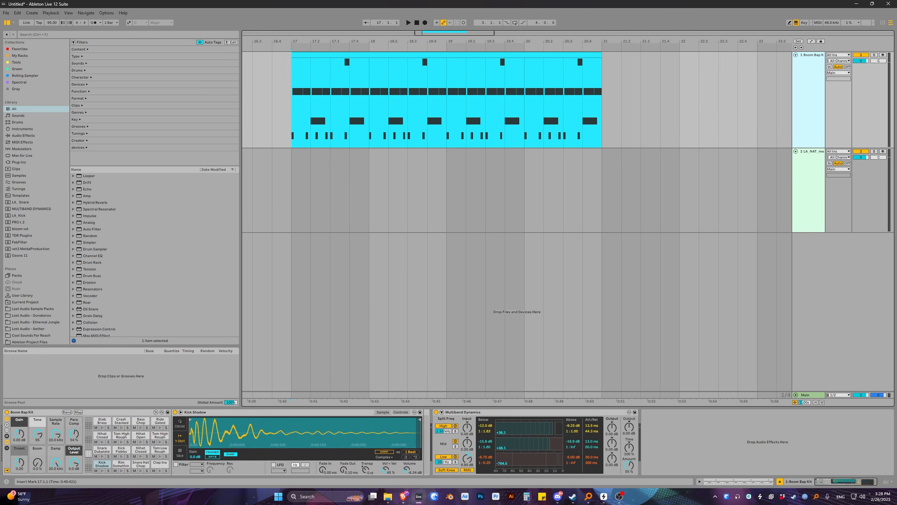
click(641, 111)
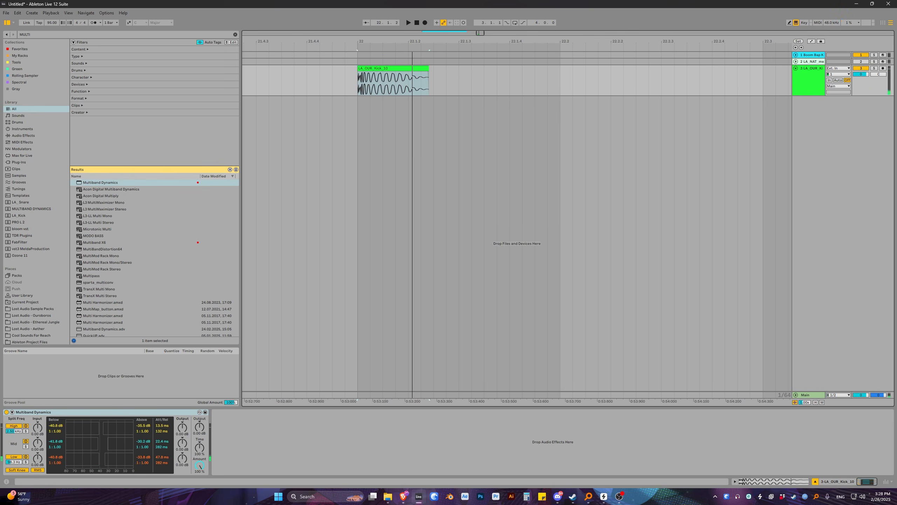
- Audition the kick sample on its own track with Multiband Dynamics loaded
key(space)
key(space)
key(space)
key(space)
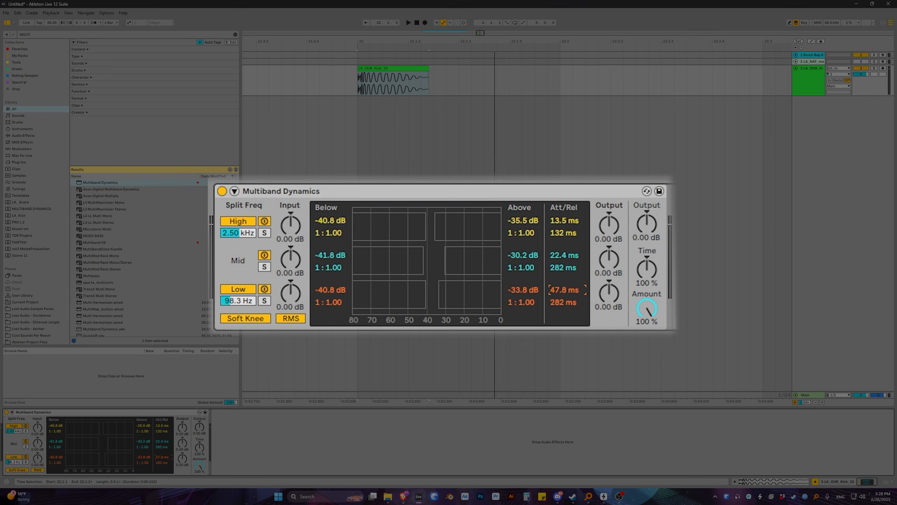
key(space)
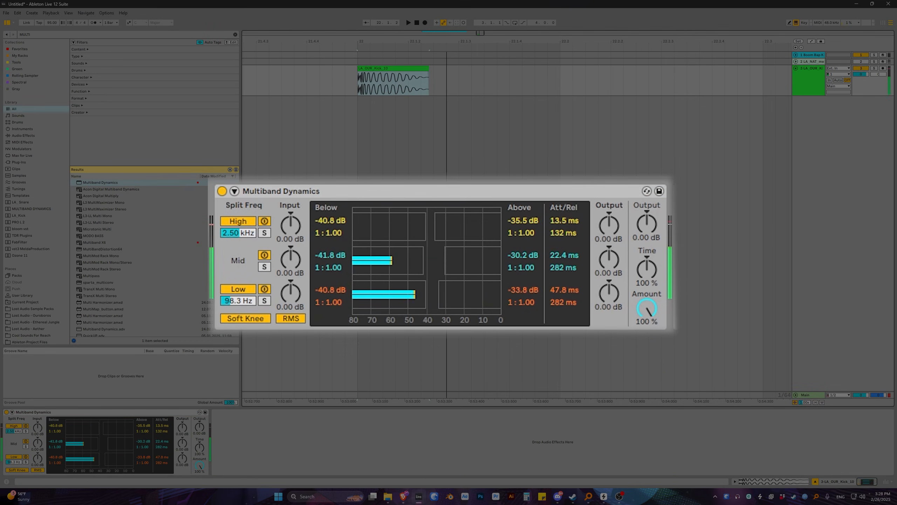
- Solo the low band and set the low split frequency to 122 Hz while auditioning the kick
click(26, 462)
key(space)
key(space)
key(space)
drag(13, 462, 13, 459)
key(space)
key(space)
key(space)
key(space)
key(space)
key(space)
key(space)
key(space)
key(space)
key(space)
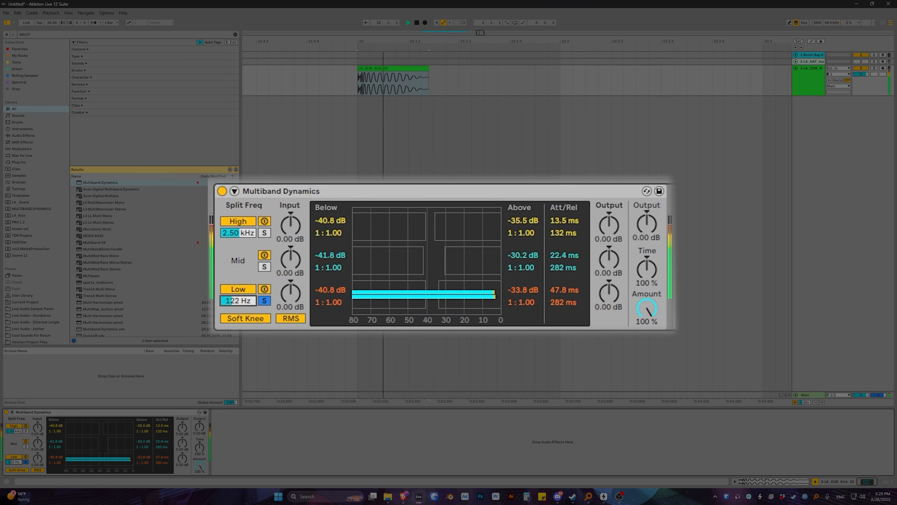
- Unsolo the low band, and set its attack to 15 ms, release to 400 ms and Above threshold to -5 dB
key(space)
click(26, 462)
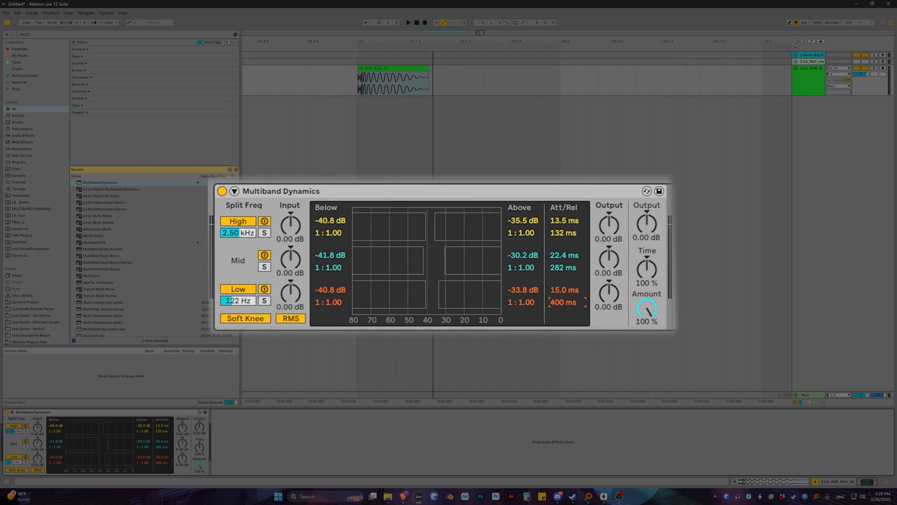
drag(439, 294, 476, 294)
text(-3)
key(Return)
text(-4)
key(Return)
text(-5)
key(Return)
- Raise the low band's input gain to about 5.71 dB and set its Above ratio to 1 : Inf
drag(290, 293, 290, 282)
drag(521, 302, 521, 267)
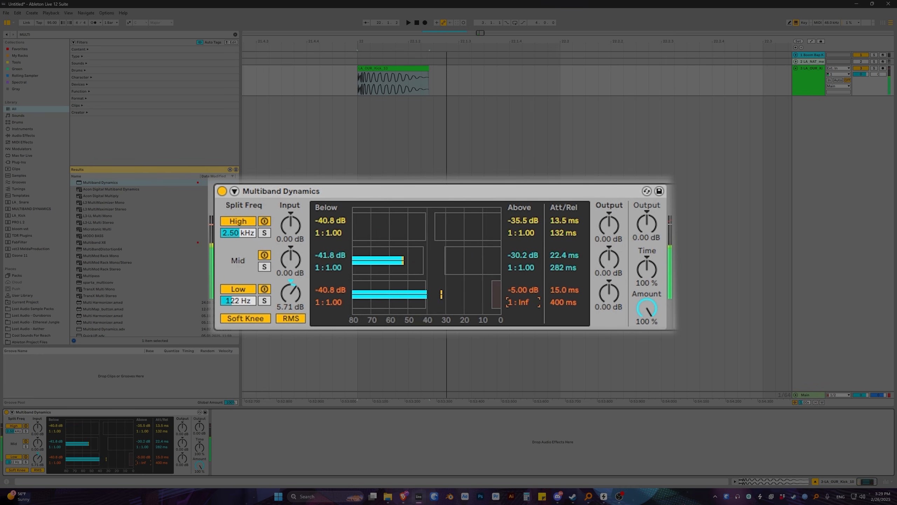
key(space)
- Increase the low band's input gain to about 7.24 dB and audition the kick repeatedly
mouse_move(290, 294)
mouse_down()
mouse_move(290, 278)
mouse_move(290, 305)
mouse_move(290, 262)
mouse_move(290, 291)
mouse_up()
key(space)
key(space)
key(space)
key(space)
key(space)
key(space)
key(space)
key(space)
key(space)
key(space)
key(space)
key(space)
key(space)
key(space)
key(space)
key(space)
key(space)
key(space)
key(space)
- Try a different release time on the low band, and reset it to 400 ms
drag(563, 302, 562, 262)
key(space)
key(space)
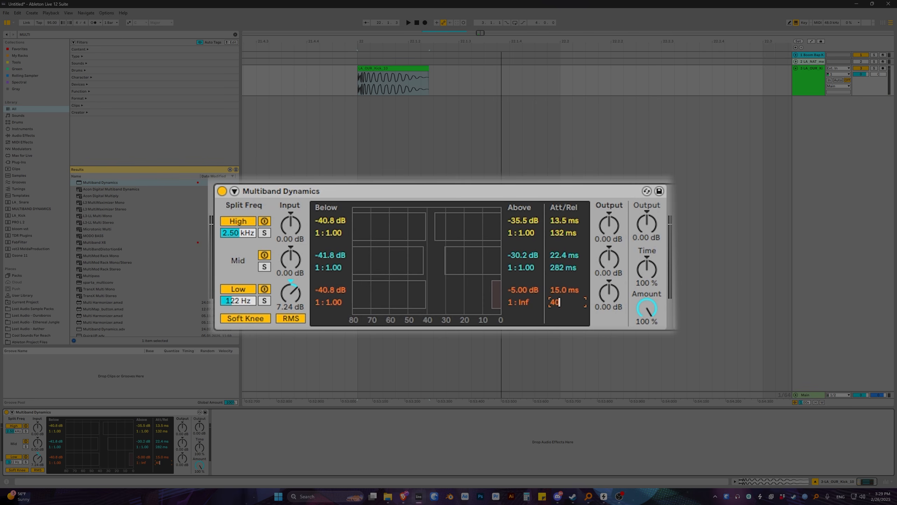
key(space)
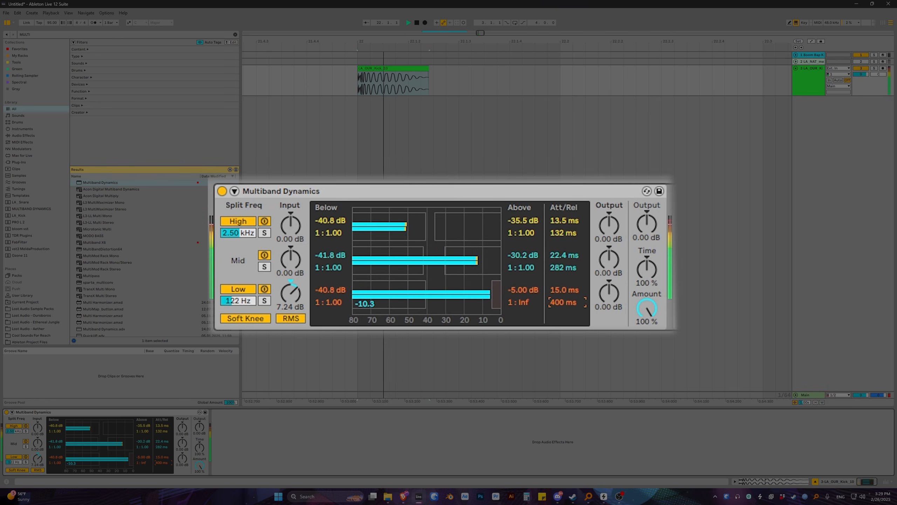
- Set the low band's Below threshold to about -22.5 dB and its Above threshold to -10 dB
drag(425, 295, 459, 294)
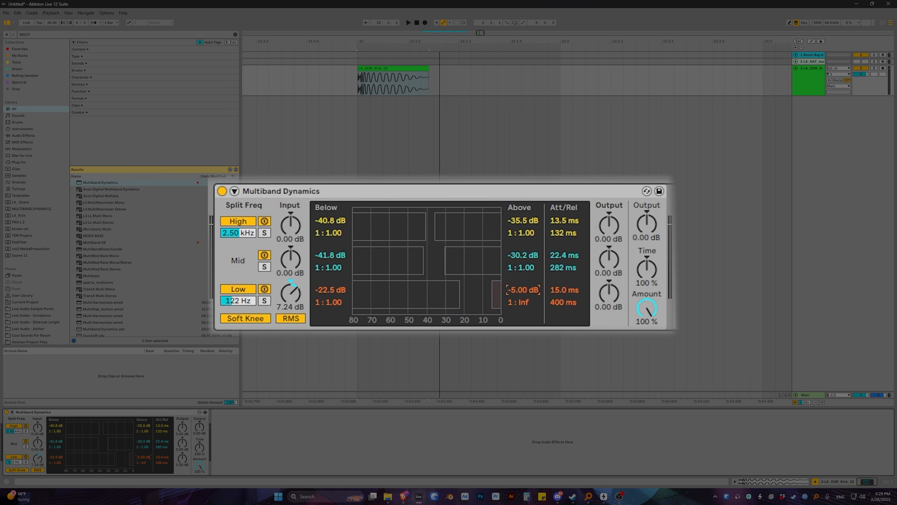
text(-10)
key(Return)
key(space)
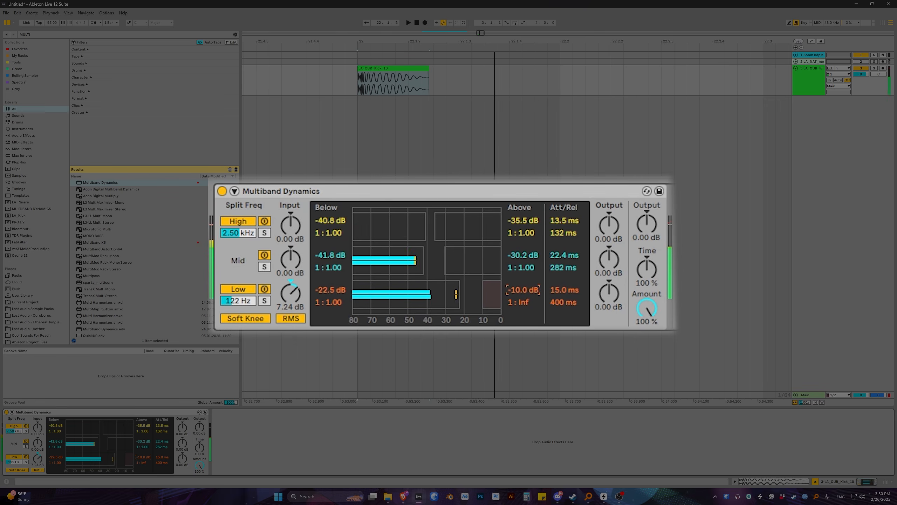
- Lengthen the low band's release to about 847 ms and lower its Above threshold to -15 dB while auditioning the kick
drag(161, 462, 161, 451)
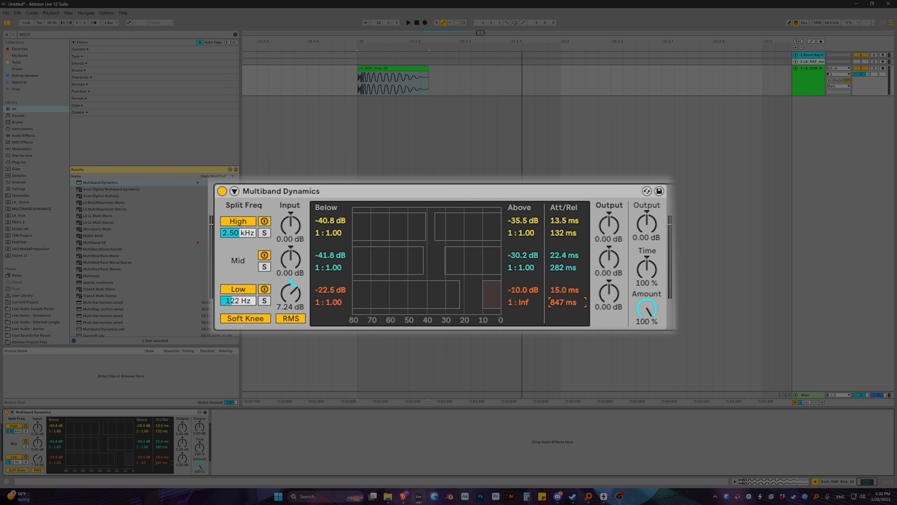
key(space)
drag(143, 457, 143, 466)
key(space)
key(space)
key(space)
key(space)
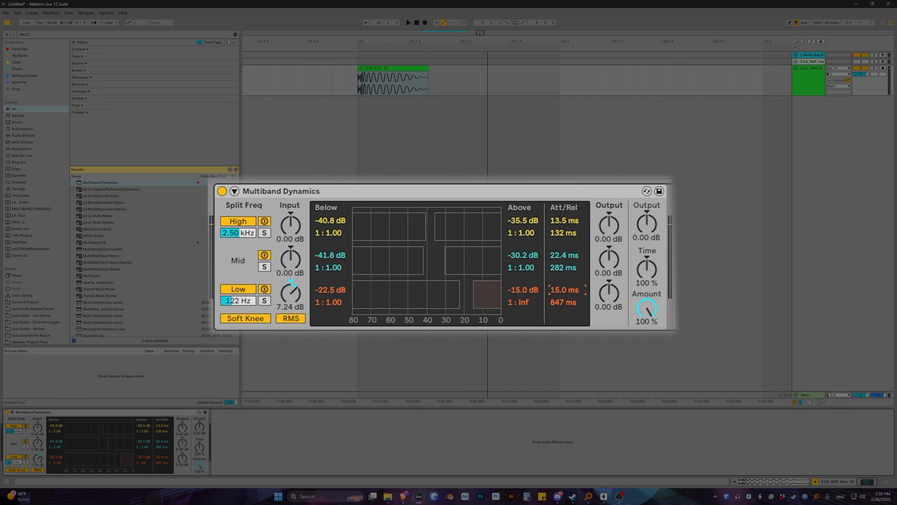
- Reset the low band's input gain to 0 dB and lengthen its attack to about 56.7 ms
key(space)
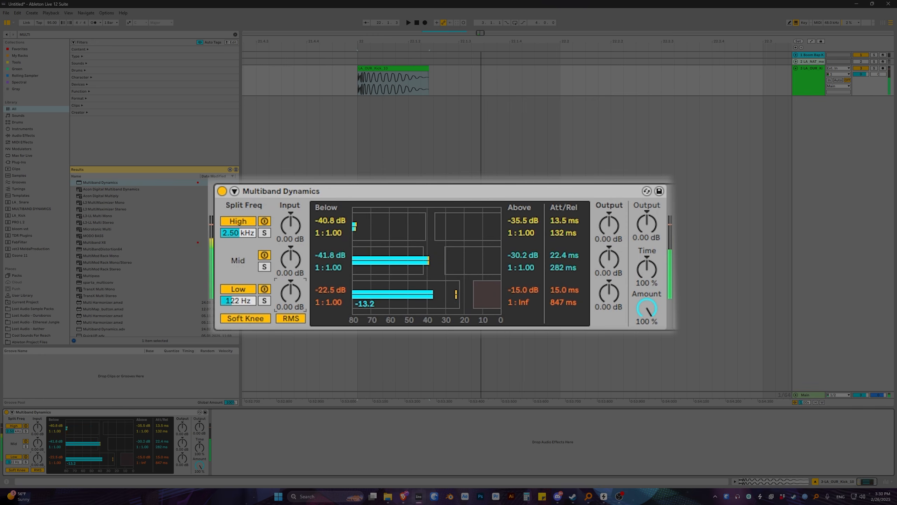
key(space)
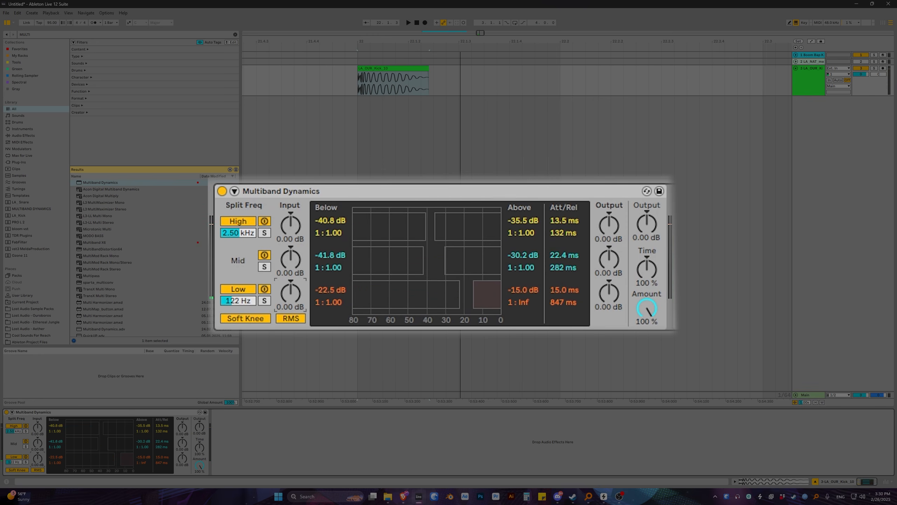
key(space)
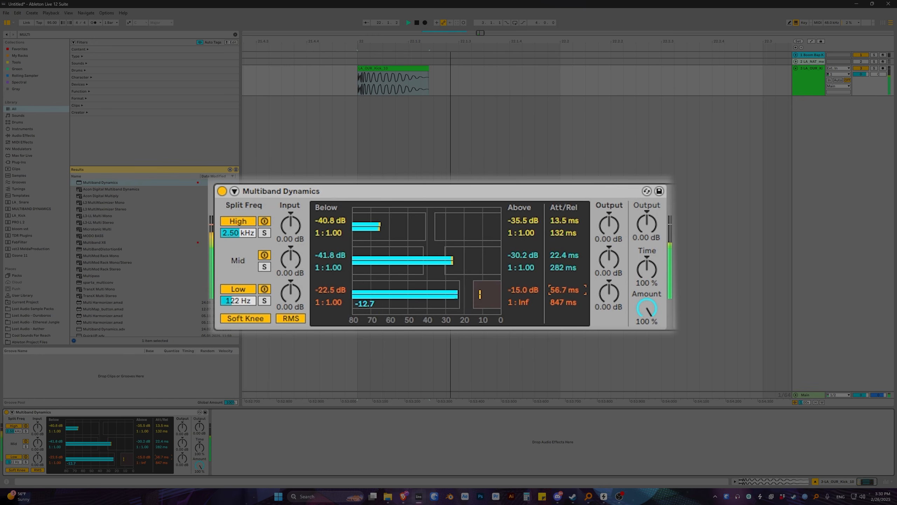
key(space)
key(space)
- Audition the kick while changing the low band's attack to about 431 ms and its release to about 3.28 s
mouse_move(162, 457)
mouse_down()
mouse_move(161, 443)
mouse_move(162, 465)
mouse_up()
key(space)
key(space)
key(space)
key(space)
key(space)
key(space)
key(space)
key(space)
key(space)
key(space)
key(space)
key(space)
key(space)
key(space)
key(space)
key(space)
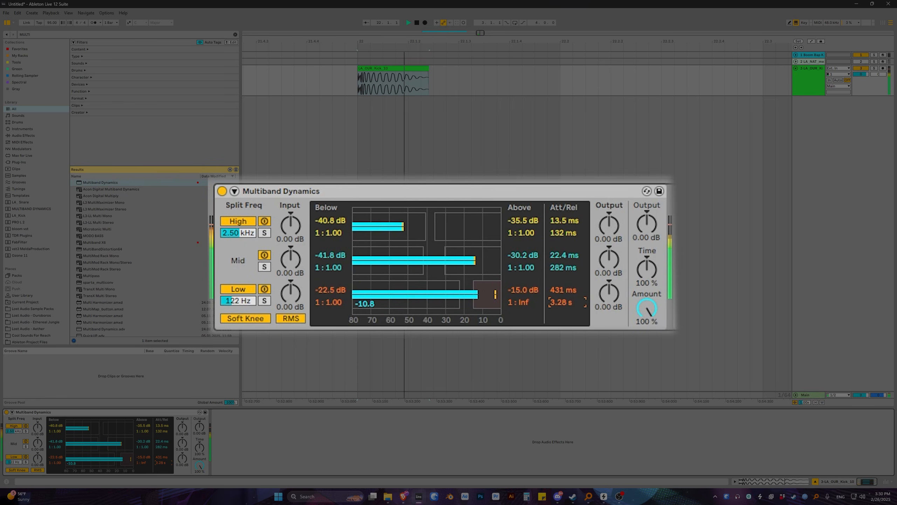
key(space)
- Select the kick clip plus the empty stretch after it, and set the low band's release to about 390 ms and attack to about 396 ms
drag(358, 84, 484, 84)
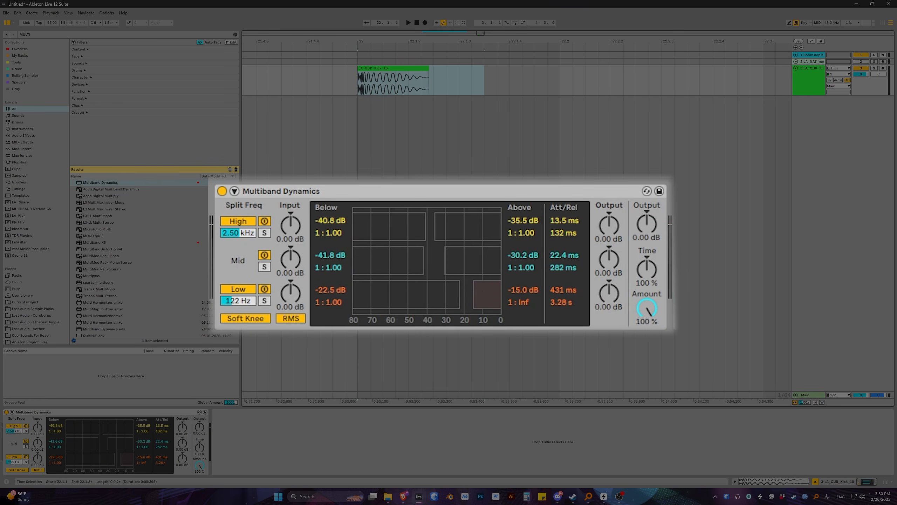
click(162, 463)
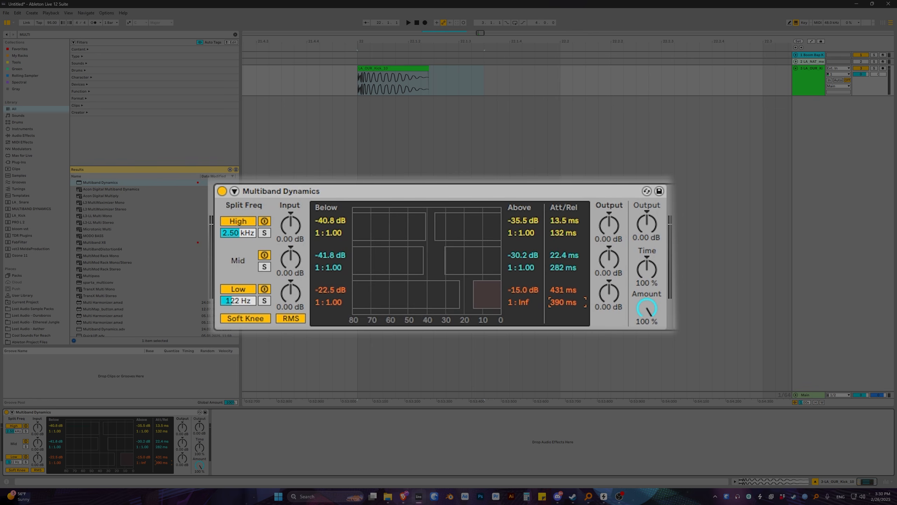
key(space)
mouse_move(162, 457)
mouse_down()
mouse_move(162, 436)
mouse_move(161, 445)
mouse_up()
key(space)
key(space)
key(space)
key(space)
key(space)
key(space)
- Raise the low band's output gain to about 1.52 dB while auditioning the kick
drag(161, 457, 183, 456)
key(space)
key(space)
key(space)
key(space)
key(space)
key(space)
key(space)
key(space)
key(space)
key(space)
key(space)
key(space)
key(space)
key(space)
key(space)
key(space)
key(space)
key(space)
key(space)
key(space)
key(space)
key(space)
- Bypass Multiband Dynamics and play the unprocessed kick for comparison
key(space)
click(6, 411)
key(space)
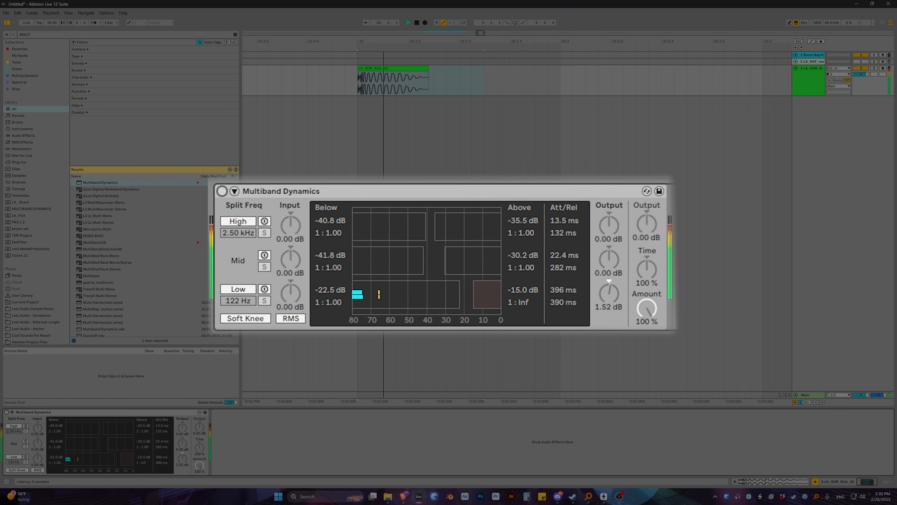
- Finish auditioning the bypassed kick, re-enable Multiband Dynamics, and play the processed kick for comparison
key(space)
key(space)
key(space)
click(6, 412)
key(space)
key(space)
key(space)
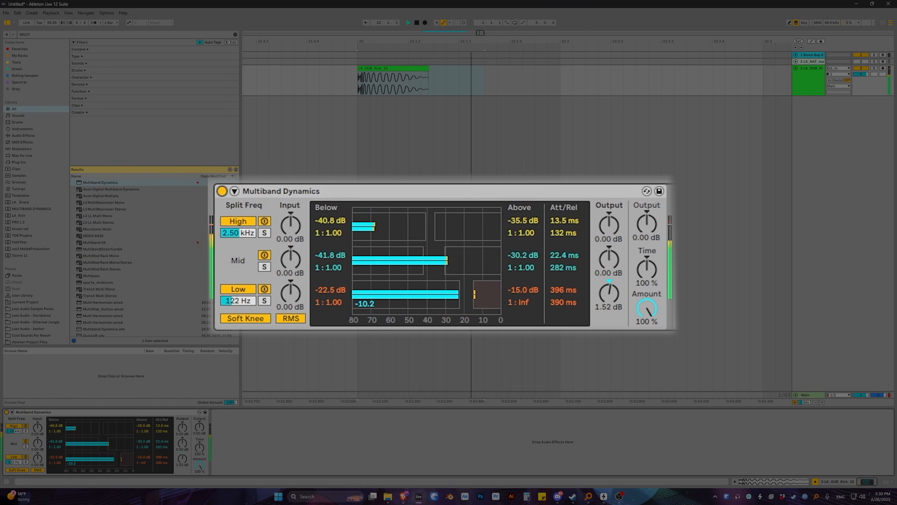
key(space)
- Reset the low band's output gain to 0.00 dB and audition the kick
double_click(183, 459)
key(space)
key(space)
key(space)
key(space)
key(space)
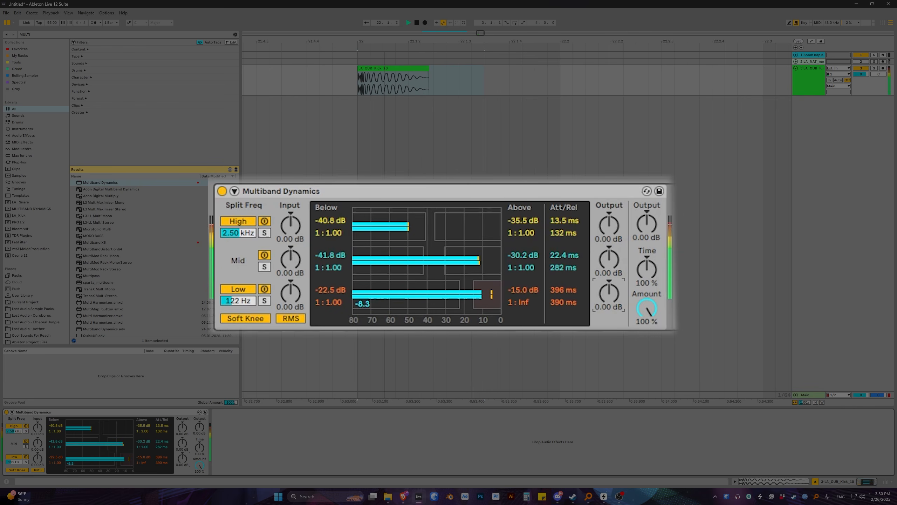
key(space)
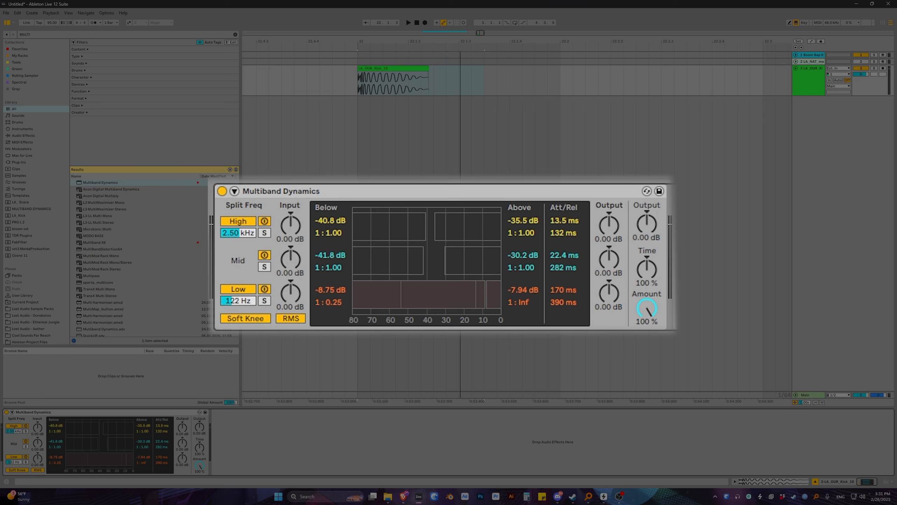
- Lower the low band's below threshold to about -12.5 dB while playing the kick
key(space)
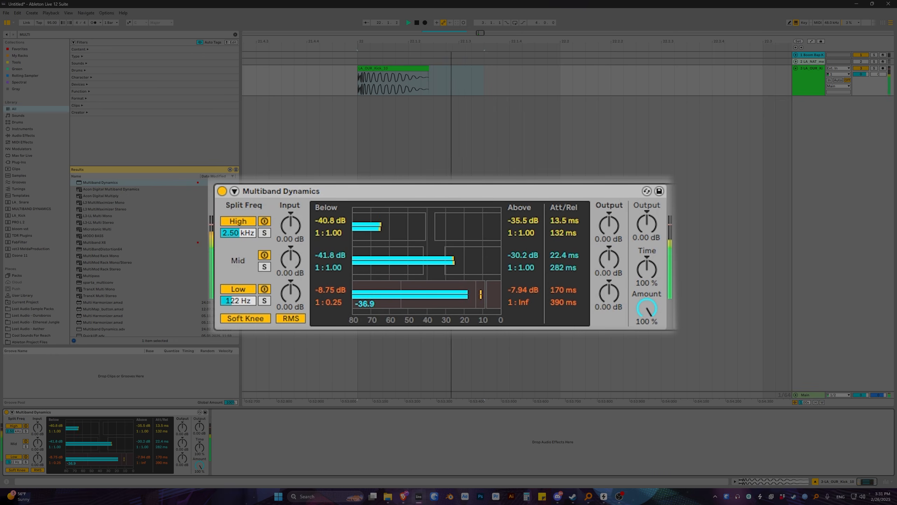
drag(55, 457, 56, 462)
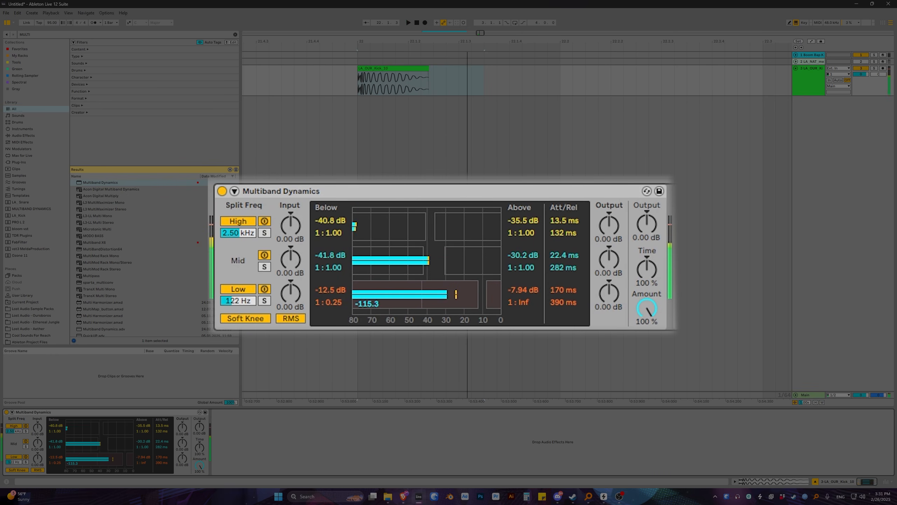
key(space)
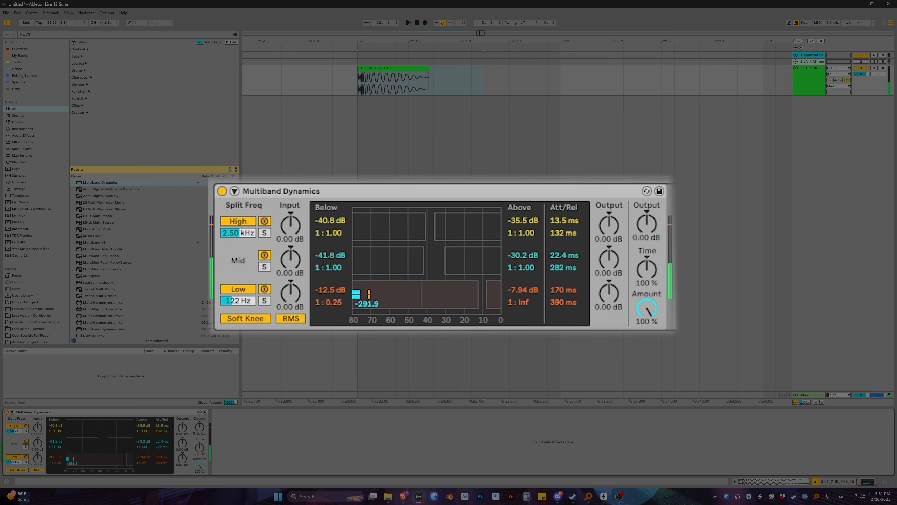
- Switch the level detection from RMS to Peak and audition the kick repeatedly
click(38, 470)
key(space)
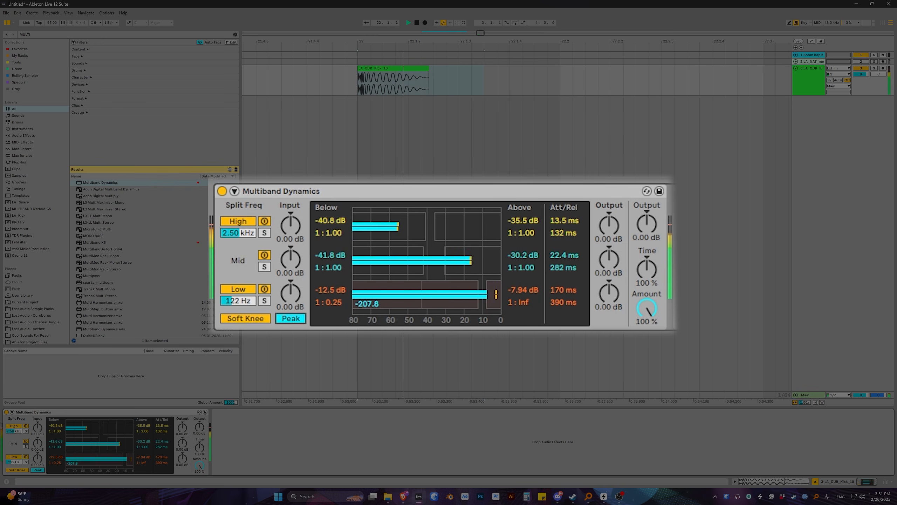
key(space)
key(space)
key(space)
key(space)
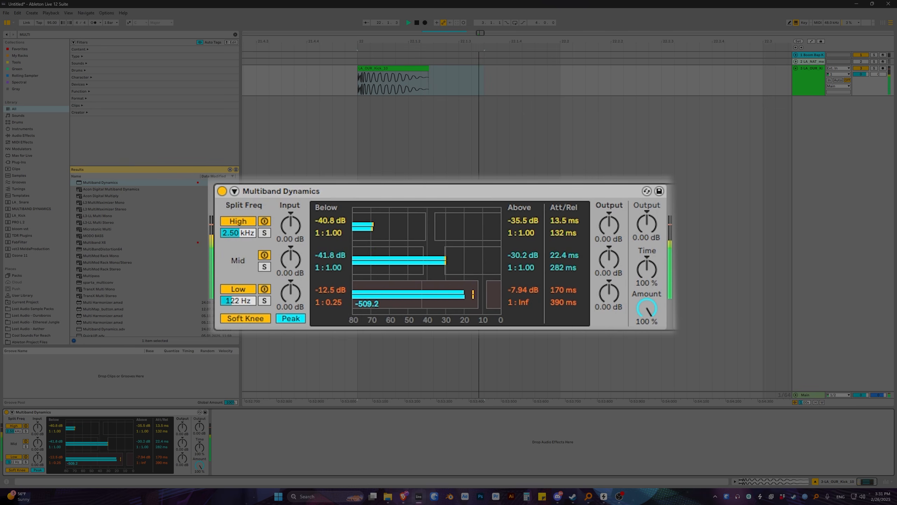
key(space)
key(space)
key(space)
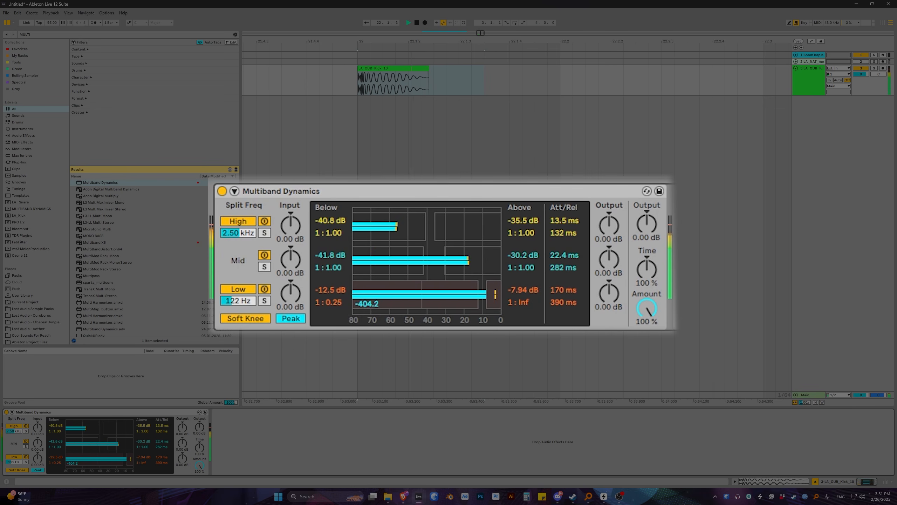
key(space)
key(space)
key(space)
key(space)
key(space)
key(space)
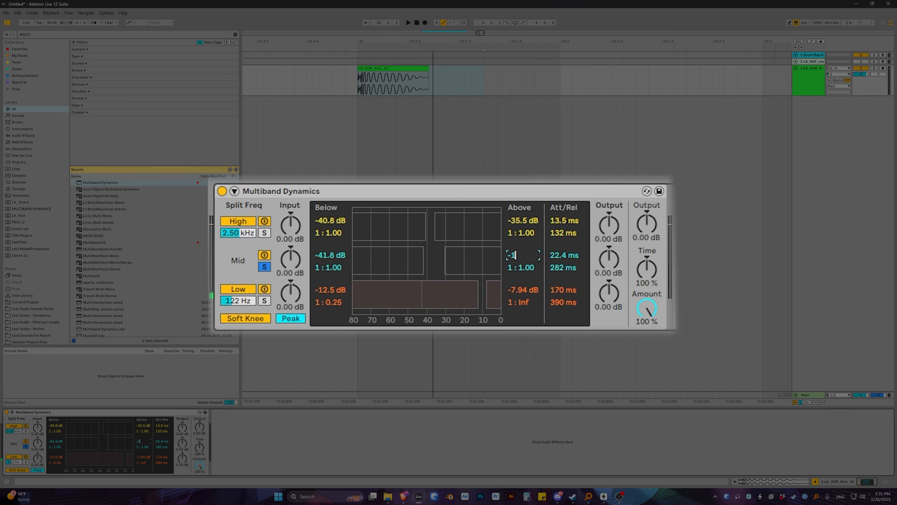
- Solo the mid band and limit it above -15.0 dB with a ratio of 1 : Inf
key(space)
key(space)
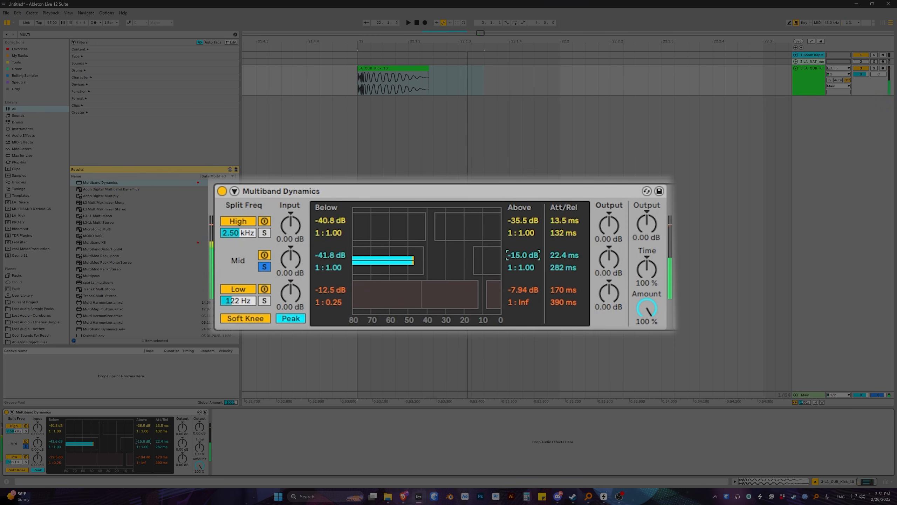
key(space)
key(space)
drag(162, 446, 162, 495)
drag(142, 446, 142, 407)
key(space)
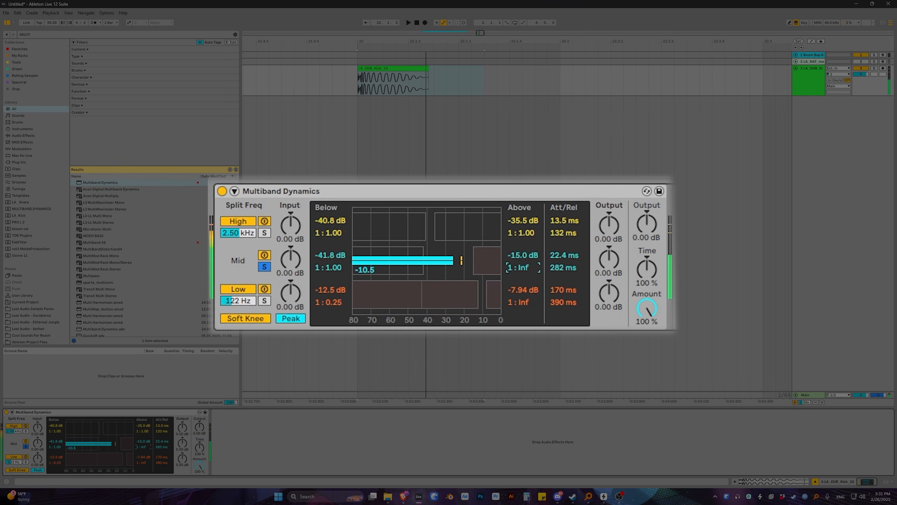
- Lower the mid band's above threshold to about -29.4 dB while auditioning the soloed band
drag(143, 441, 143, 480)
key(space)
key(space)
key(space)
key(space)
key(space)
key(space)
key(space)
key(space)
key(space)
key(space)
key(space)
key(space)
key(space)
key(space)
key(space)
key(space)
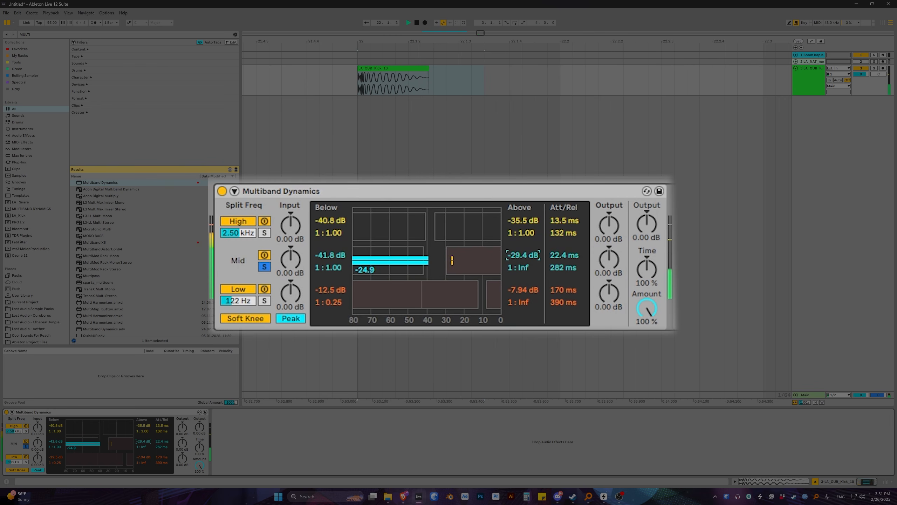
- Lengthen the mid band's release to about 510 ms while playing the kick
drag(162, 447, 161, 427)
key(space)
key(space)
key(space)
key(space)
key(space)
key(space)
key(space)
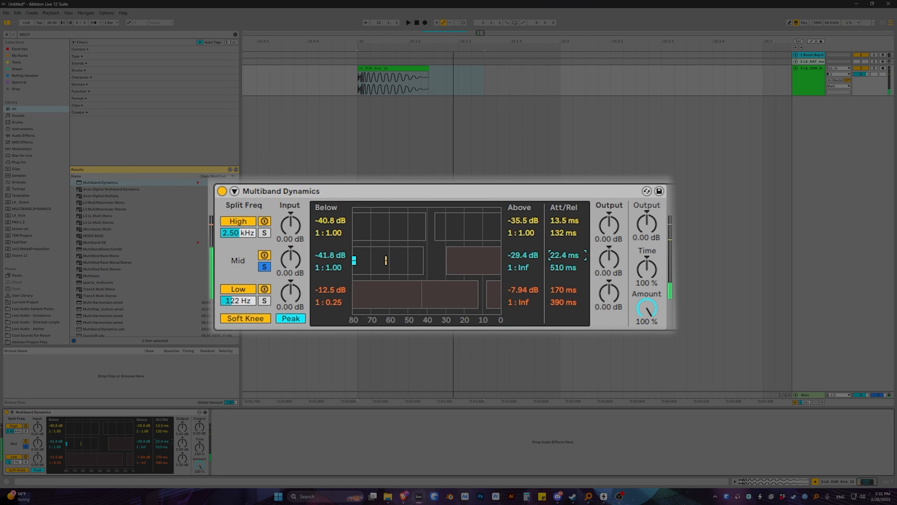
- Set the mid band's attack to about 45 ms and raise its output gain to about 15.2 dB
drag(161, 441, 182, 430)
key(space)
key(space)
key(space)
key(space)
key(space)
key(space)
key(space)
key(space)
key(space)
key(space)
key(space)
key(space)
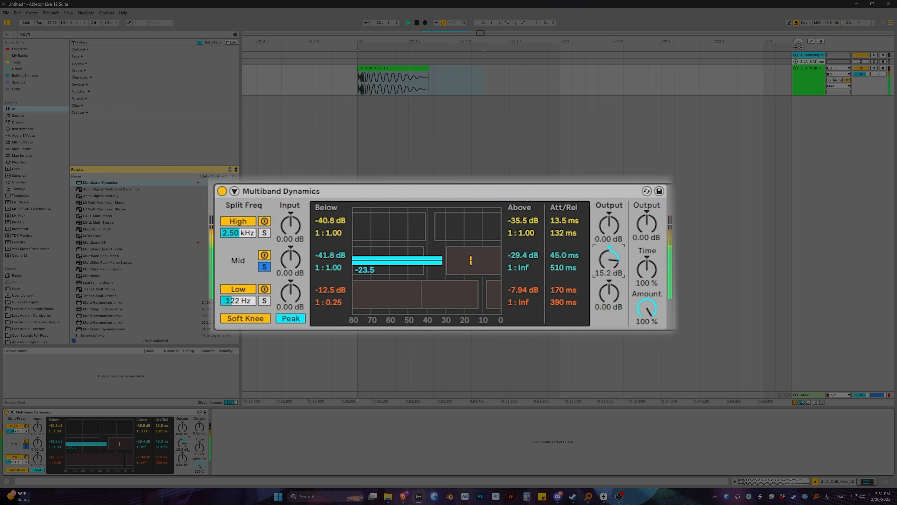
- Unsolo the mid band and compare the full kick with Multiband Dynamics bypassed and active
click(26, 446)
key(space)
key(space)
key(space)
key(space)
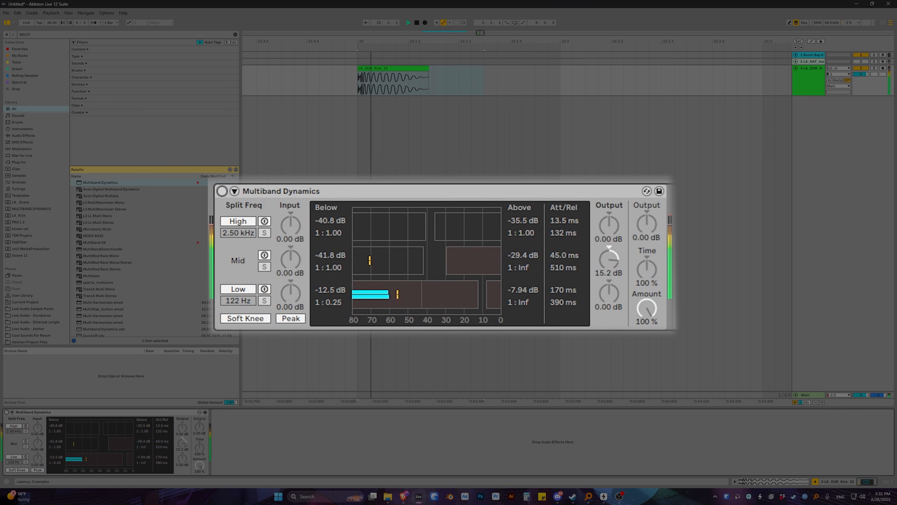
key(space)
key(space)
key(space)
key(space)
key(space)
key(space)
key(space)
key(space)
- Lower the mid band's output gain to about 13.3 dB and lengthen its attack to about 73 ms while auditioning the kick
drag(182, 443, 162, 438)
key(space)
key(space)
key(space)
key(space)
key(space)
key(space)
key(space)
key(space)
key(space)
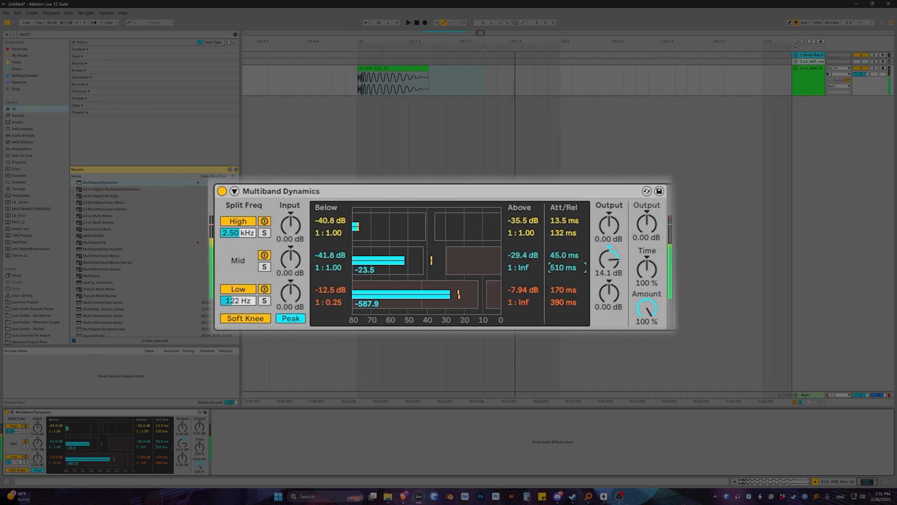
drag(161, 441, 161, 435)
key(space)
key(space)
key(space)
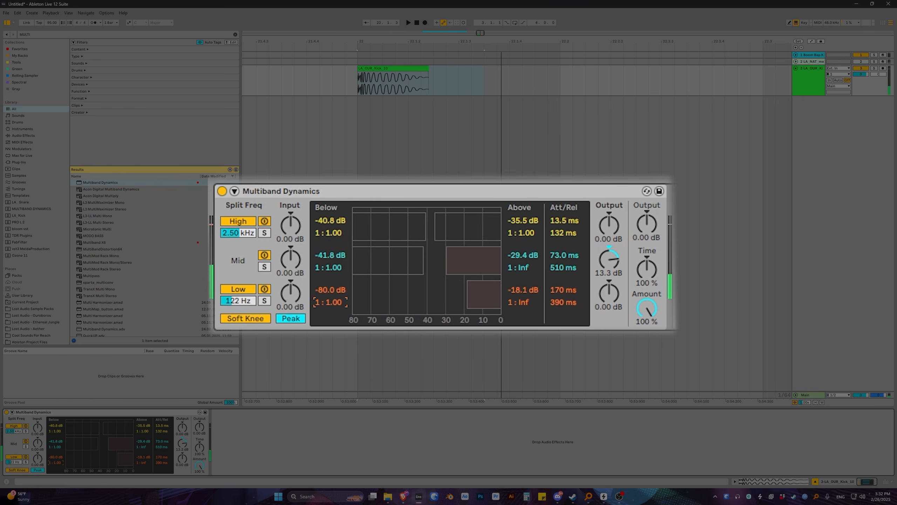
key(space)
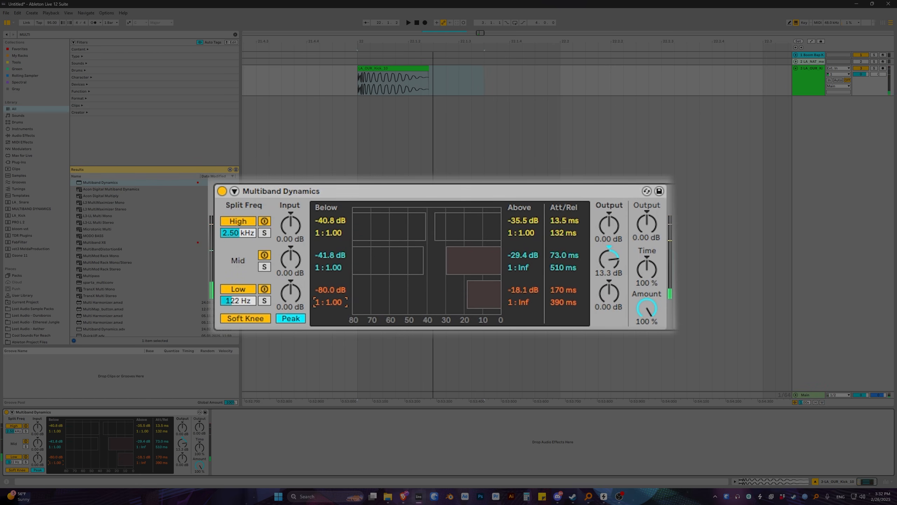
- Lengthen the low band's release to about 510 ms while auditioning the kick
key(space)
key(space)
key(space)
key(space)
key(space)
drag(564, 302, 563, 296)
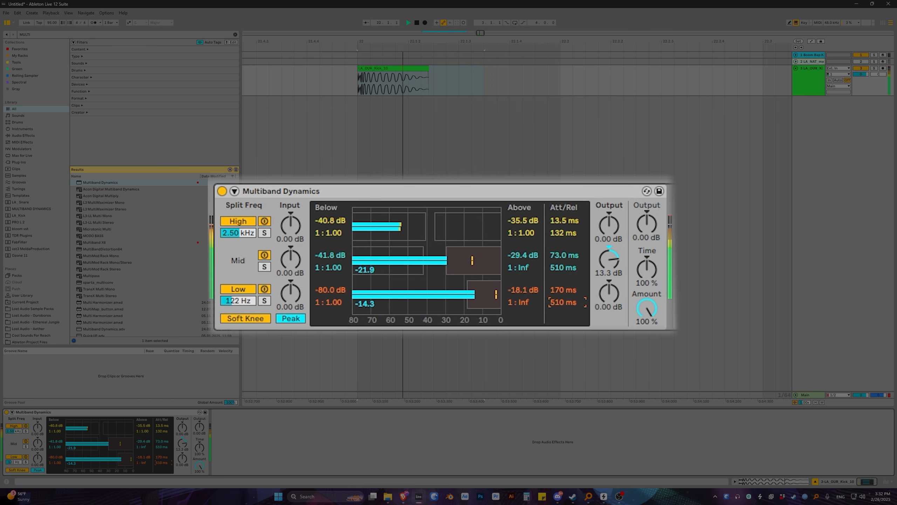
key(space)
key(space)
key(space)
key(space)
key(space)
key(space)
key(space)
- Shorten the low band's attack to about 86.5 ms and raise its output gain to about 8 dB
drag(162, 457, 182, 444)
key(space)
key(space)
key(space)
key(space)
key(space)
key(space)
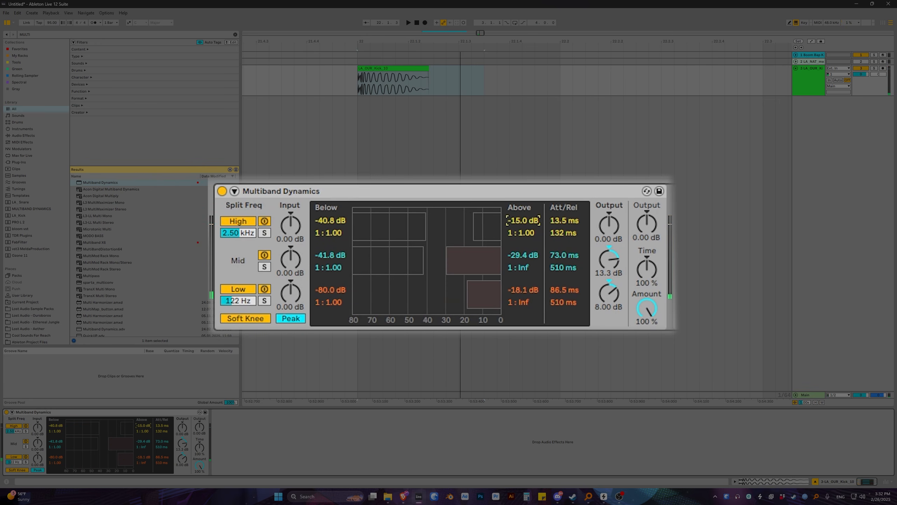
- Limit the high band above about -38.1 dB at a ratio of 1 : Inf, and raise its input gain to 24 dB
drag(486, 226, 486, 236)
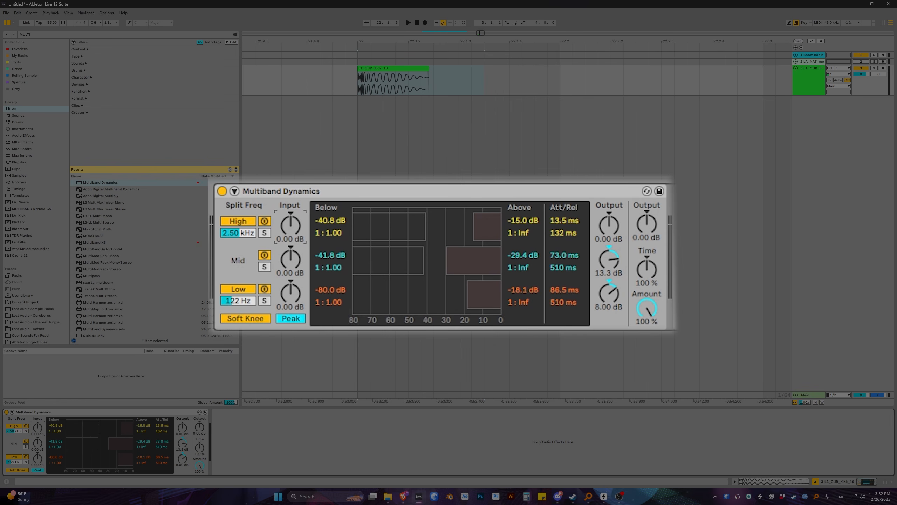
drag(291, 225, 290, 190)
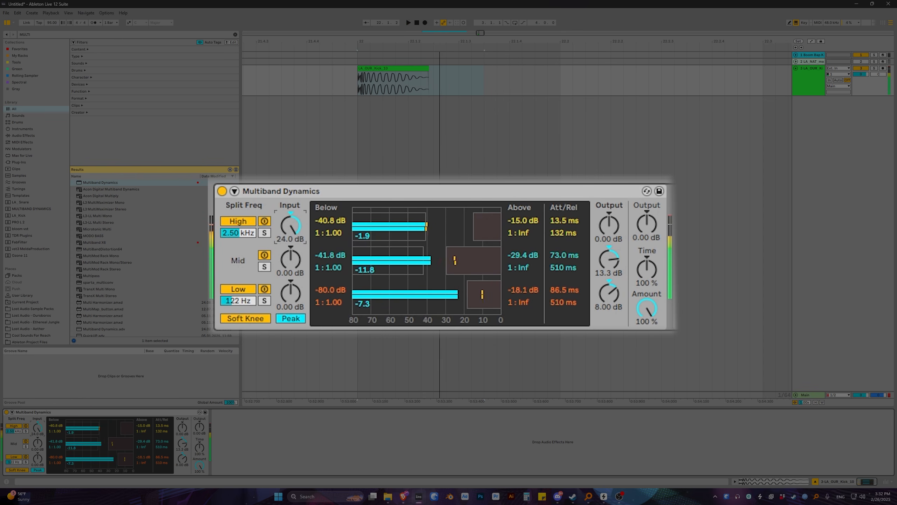
drag(523, 220, 523, 257)
key(space)
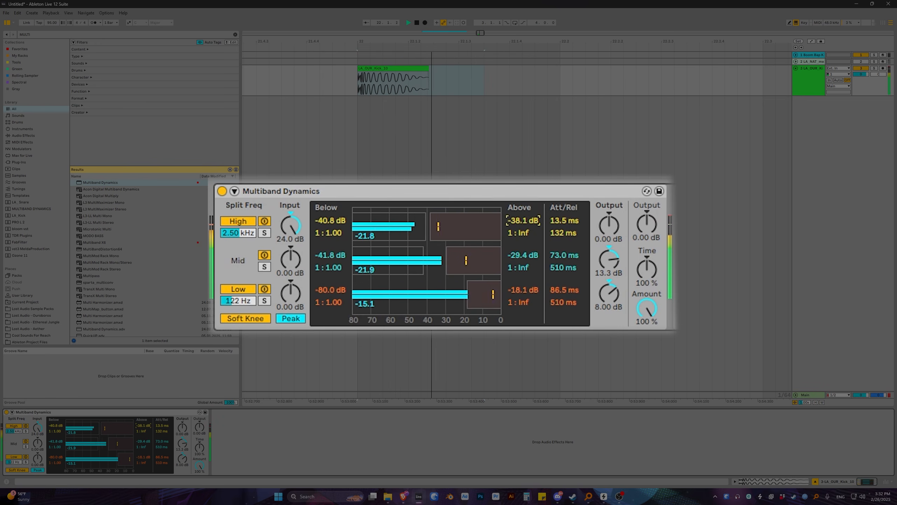
key(space)
- Set the high band's release to about 150 ms and audition the kick
click(162, 425)
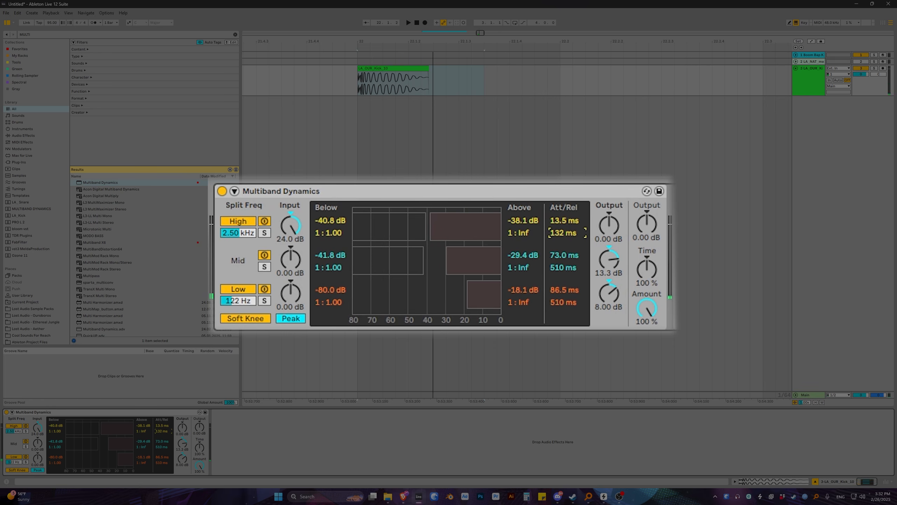
drag(162, 431, 163, 427)
key(space)
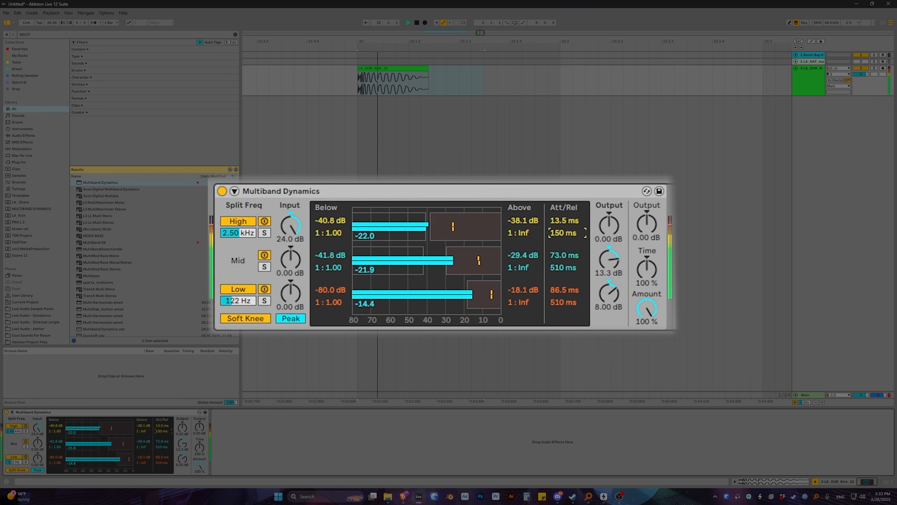
key(space)
key(space)
key(space)
key(space)
key(space)
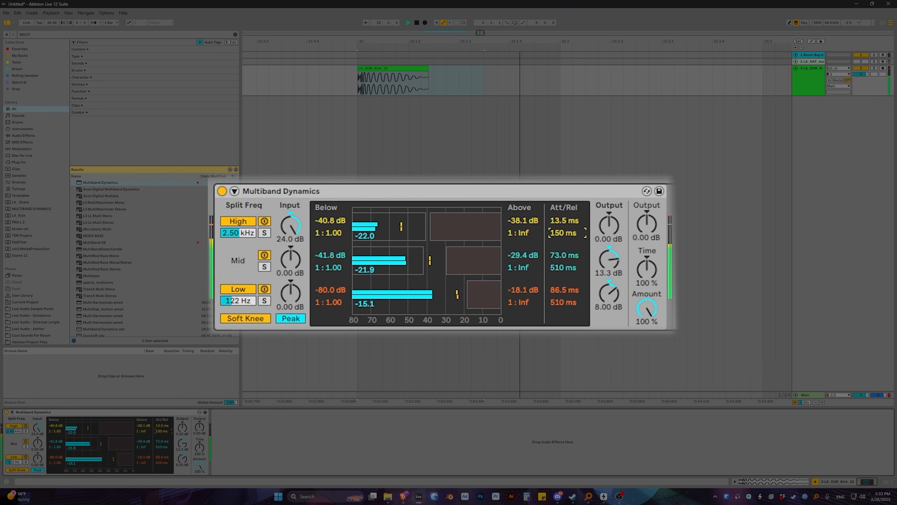
- Raise the high band's output gain to about 3.43 dB while playing the kick
drag(182, 427, 182, 421)
key(space)
key(space)
key(space)
key(space)
key(space)
key(space)
key(space)
key(space)
key(space)
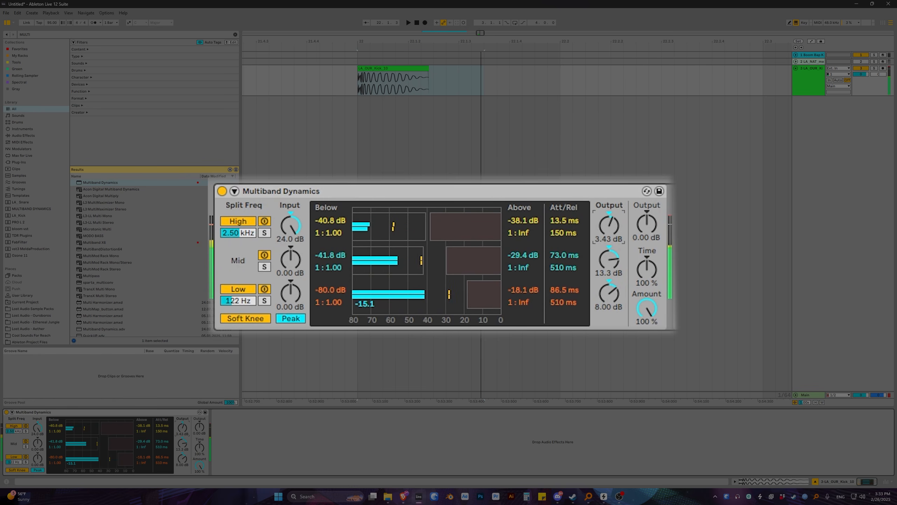
- Audition the processed kick, and toggle Multiband Dynamics off to compare it with the unprocessed sound
key(space)
key(space)
key(space)
key(space)
key(space)
key(space)
key(space)
key(space)
click(6, 412)
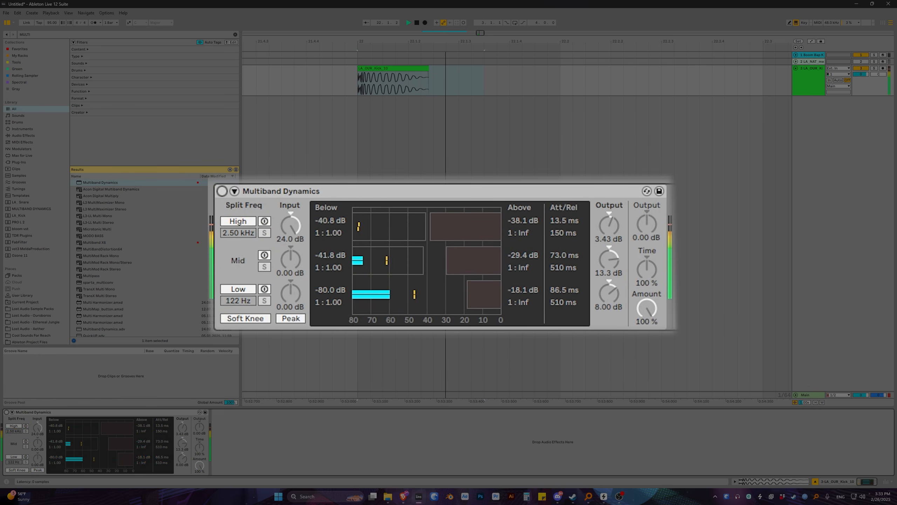
click(7, 411)
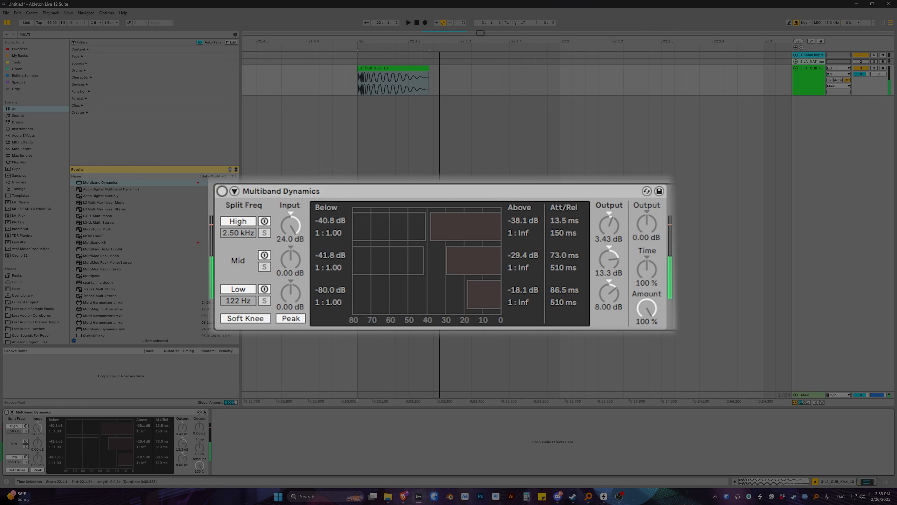
- Audition the bypassed kick, and turn Multiband Dynamics back on to compare it with the processed sound
key(space)
key(space)
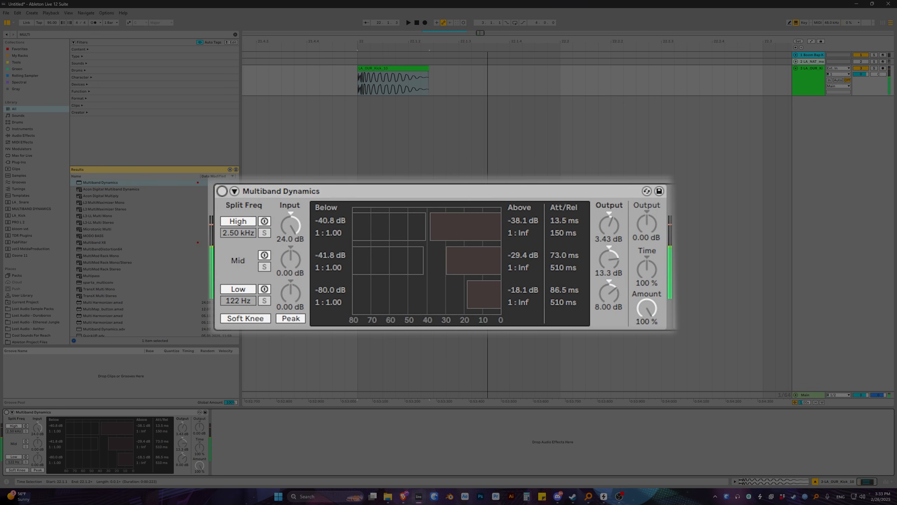
key(0)
key(space)
key(space)
key(space)
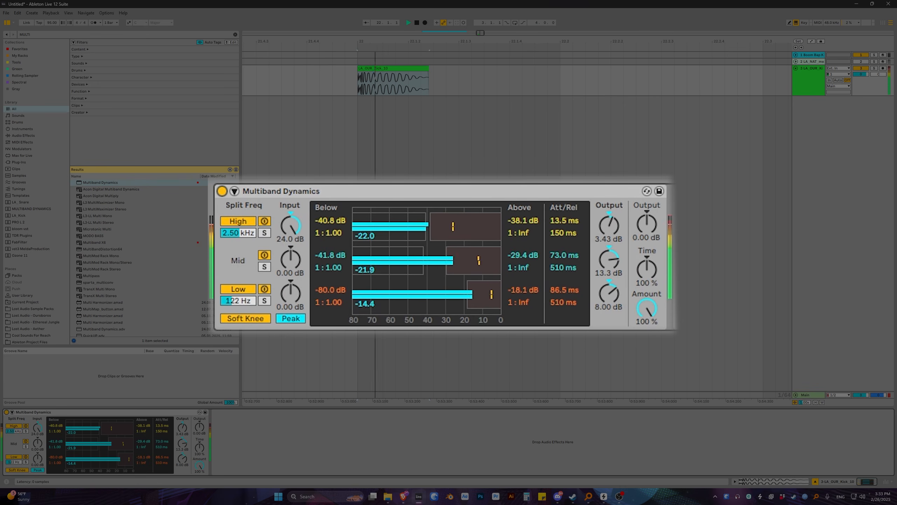
key(space)
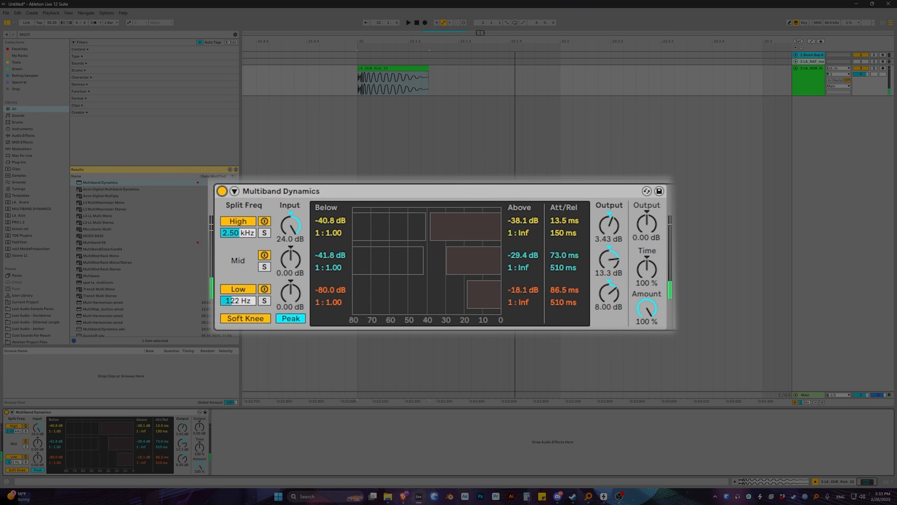
- Find Saturator in the library, add it after Multiband Dynamics on the kick track, and choose the Digital Clip curve
key(ctrl+f)
text(ca)
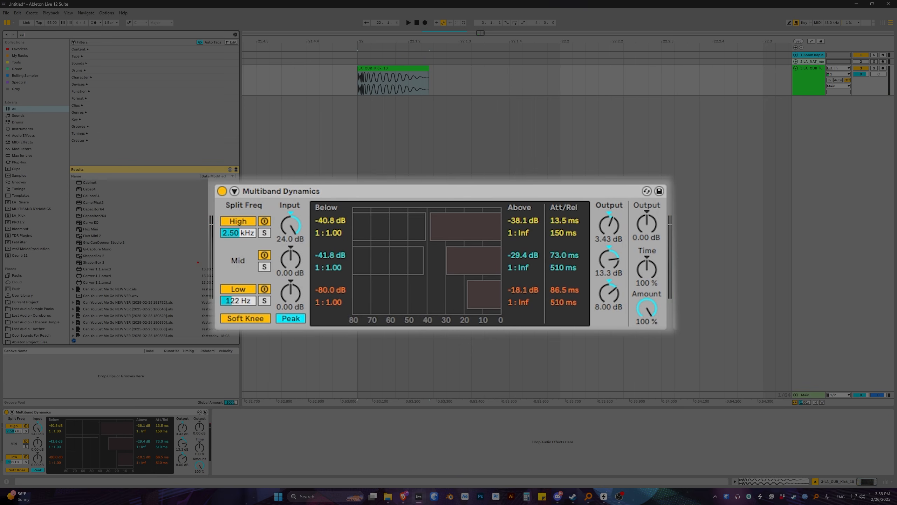
key(BackSpace)
key(BackSpace)
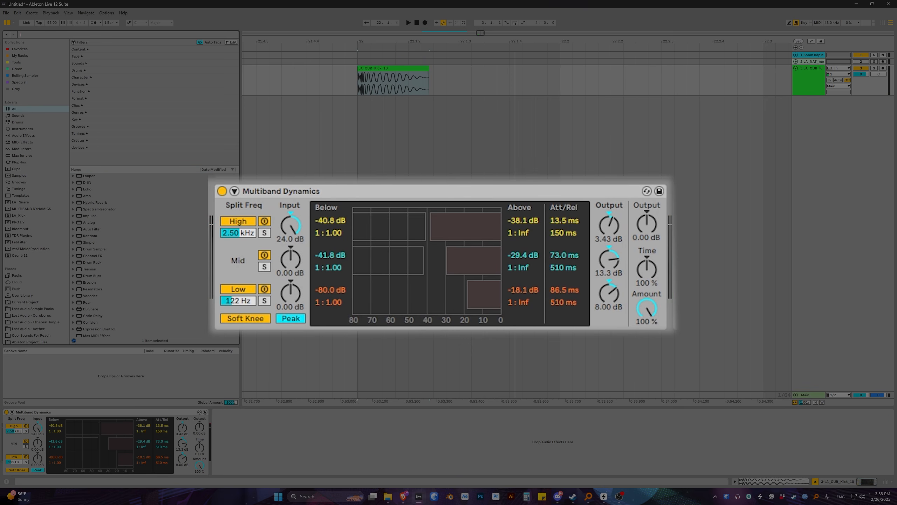
text(saturat)
key(Return)
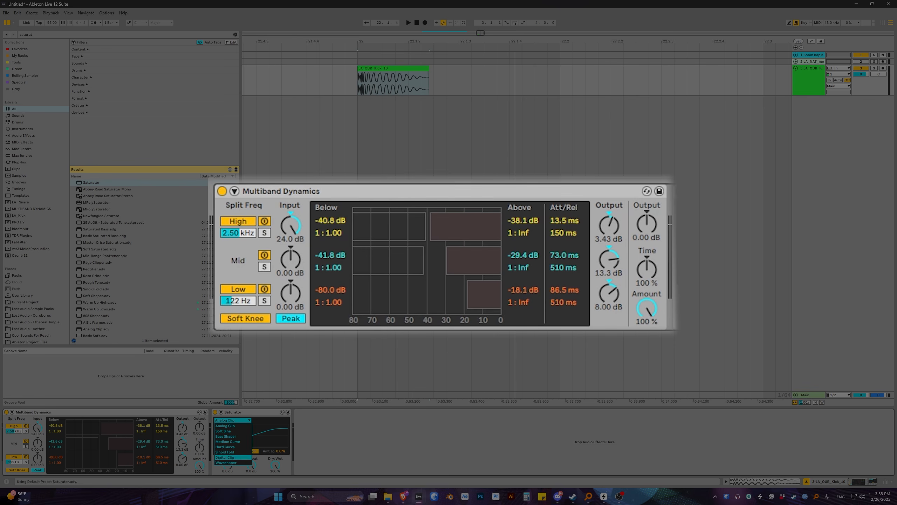
key(Return)
- Set the low band's attack to about 28.8 ms and its output gain to about 12.2 dB while auditioning the kick
key(space)
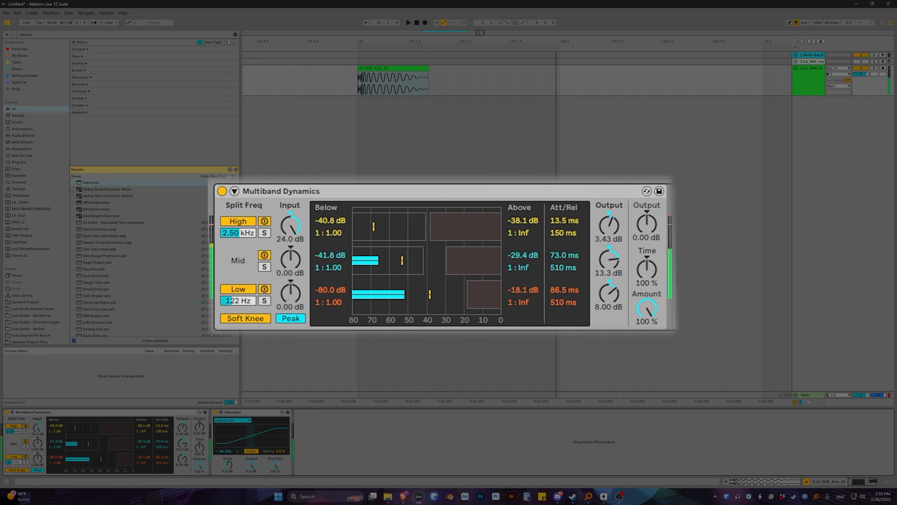
key(space)
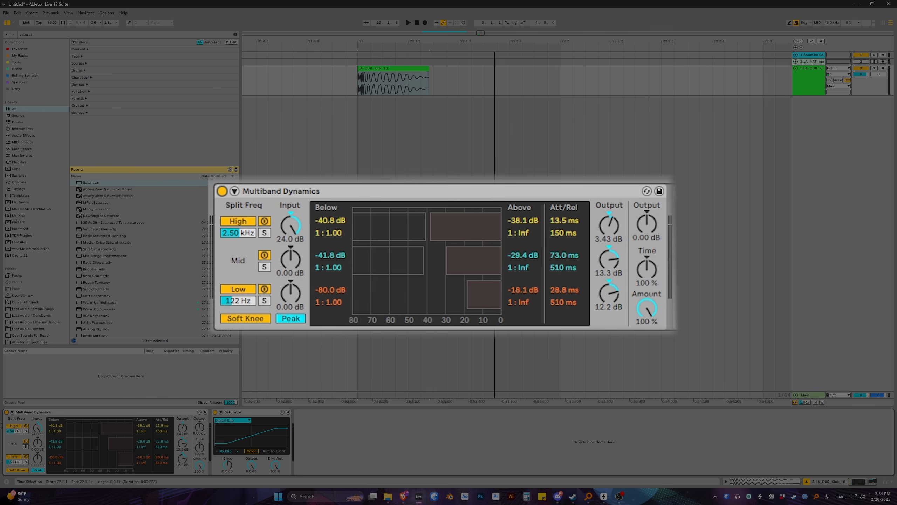
key(space)
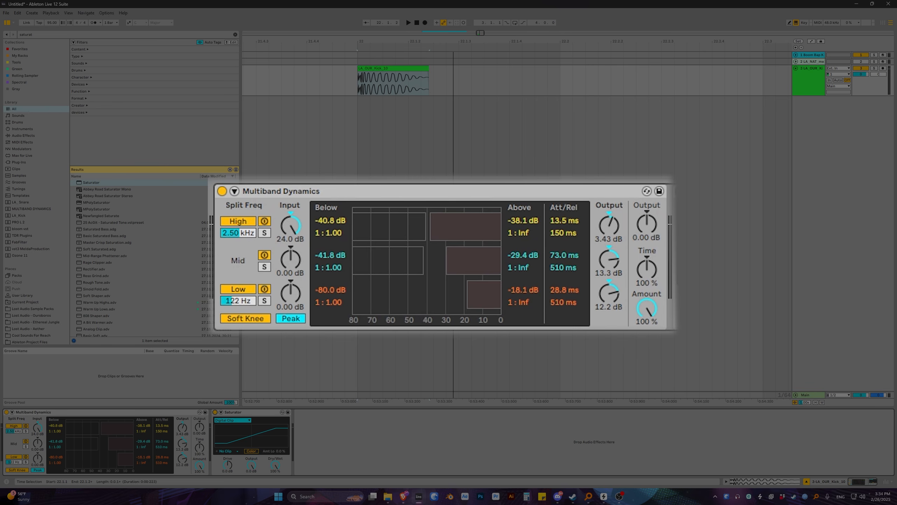
- Insert a new audio track below the kick track and clear the library search
click(484, 81)
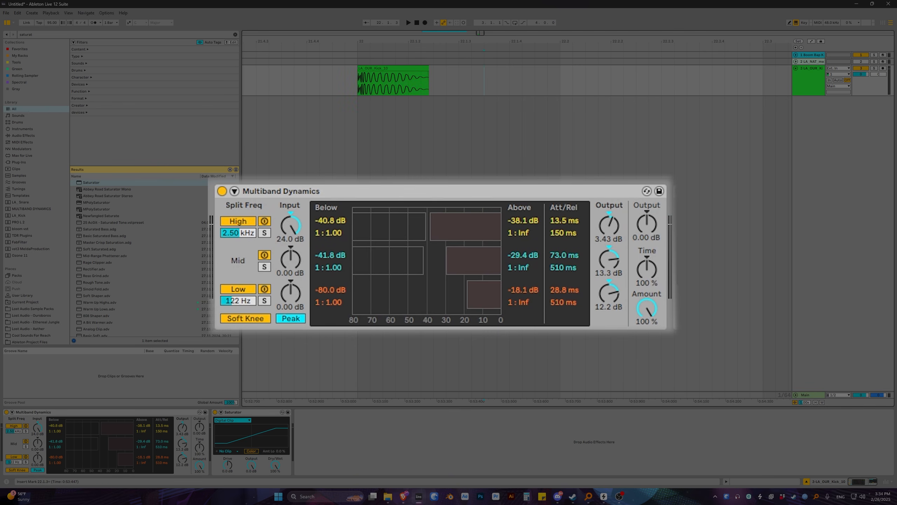
key(minus)
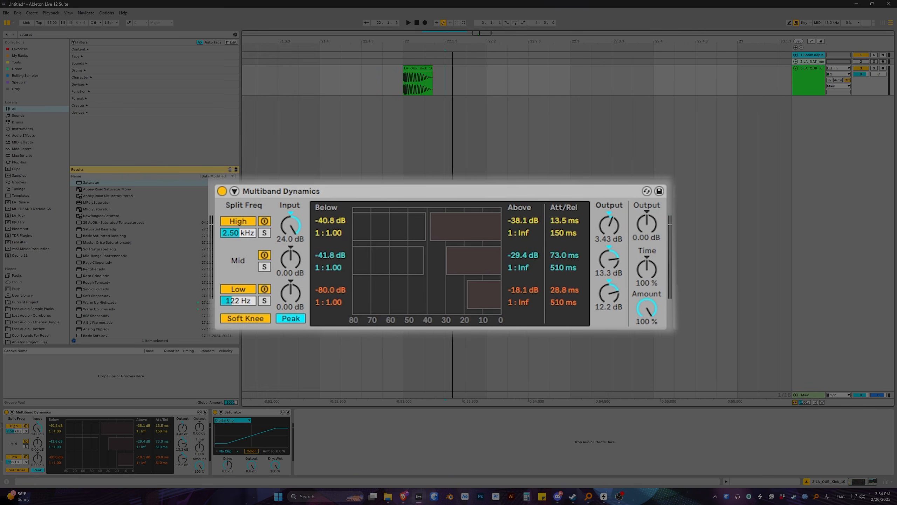
click(106, 411)
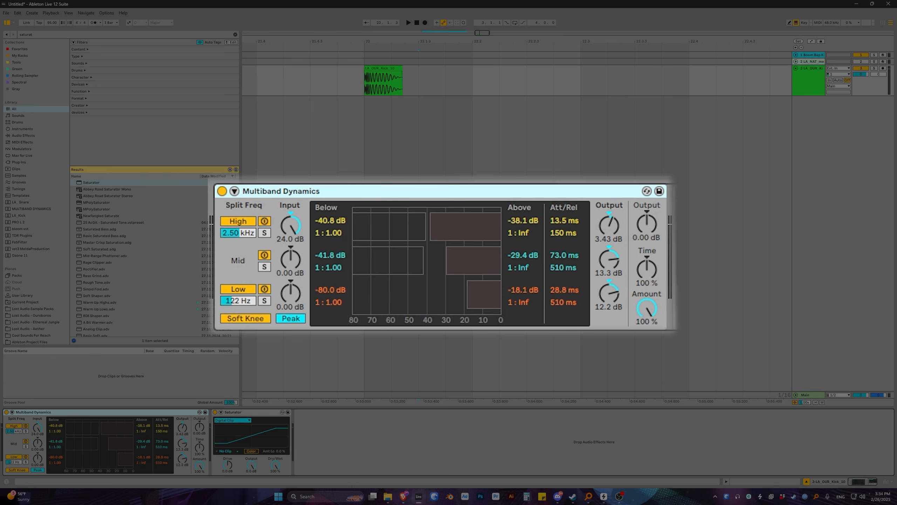
key(ctrl+t)
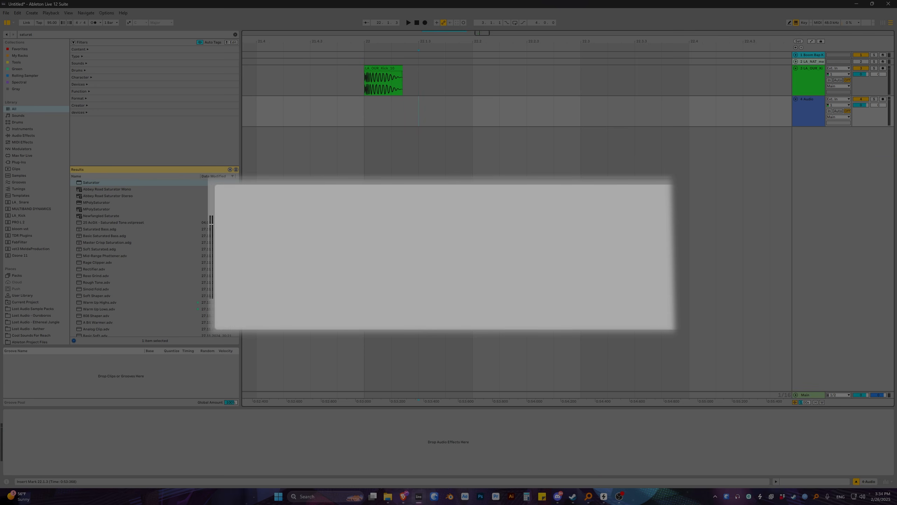
key(Escape)
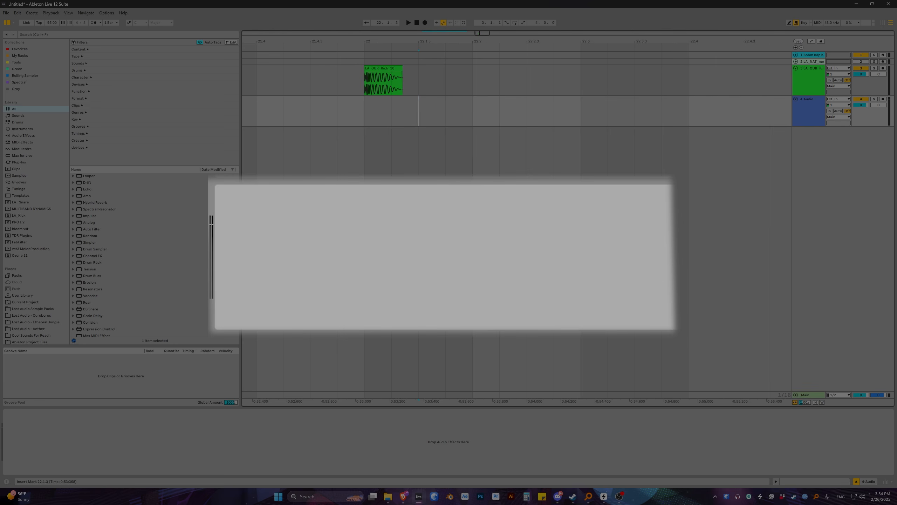
click(383, 68)
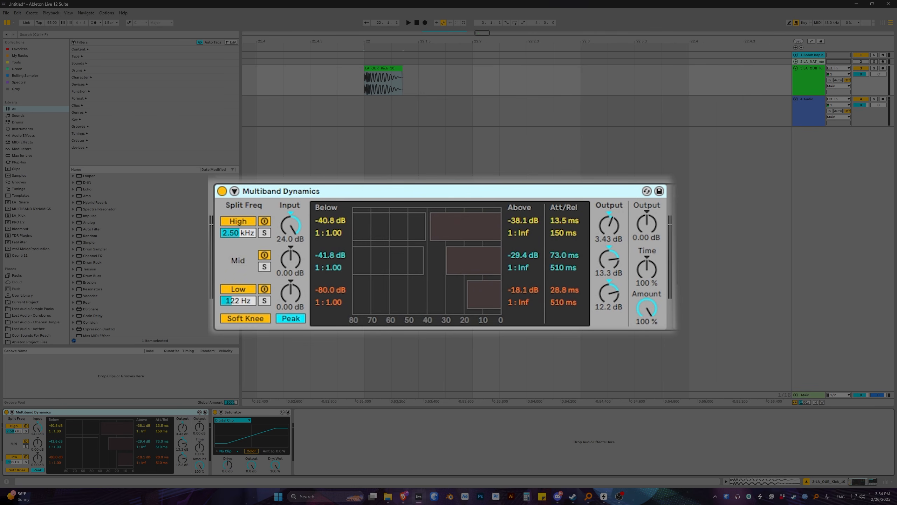
click(419, 111)
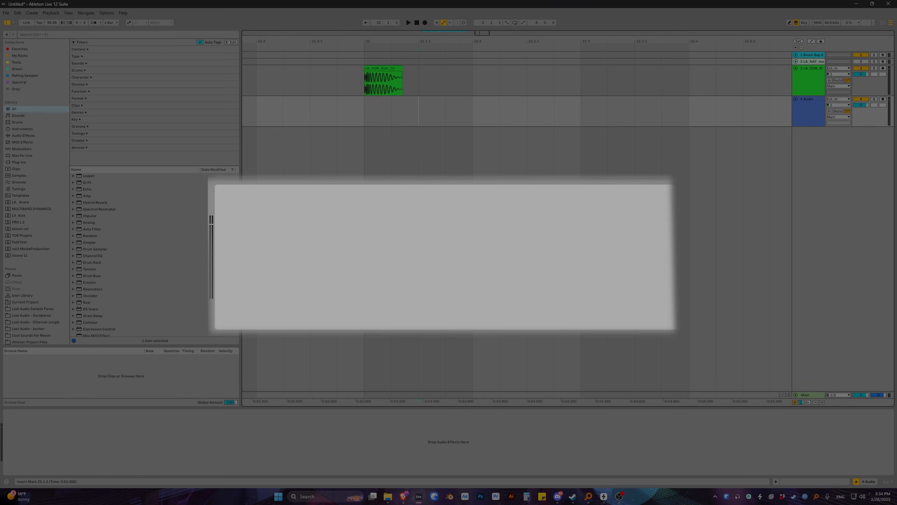
click(419, 80)
click(384, 68)
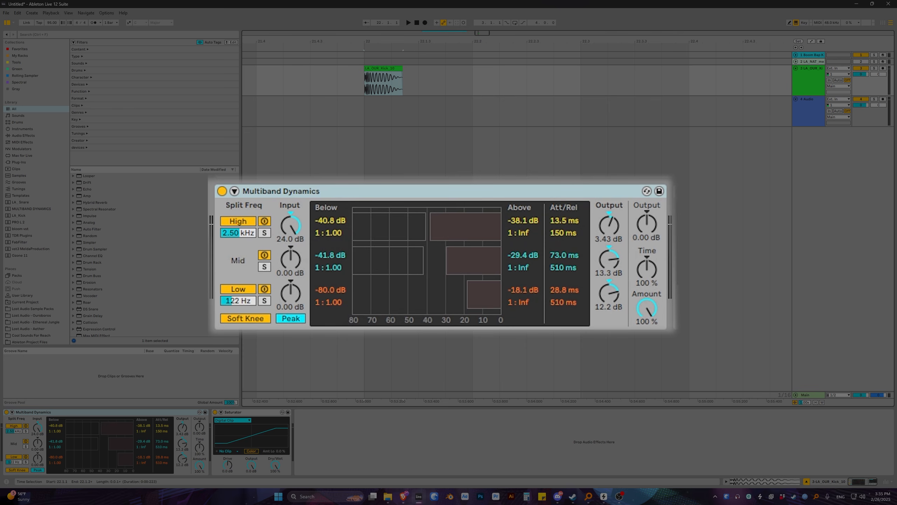
- Search the library for "snare la", place LA_UKB2_Snare_2 on the new audio track at 22.2.1, and audition it
click(473, 111)
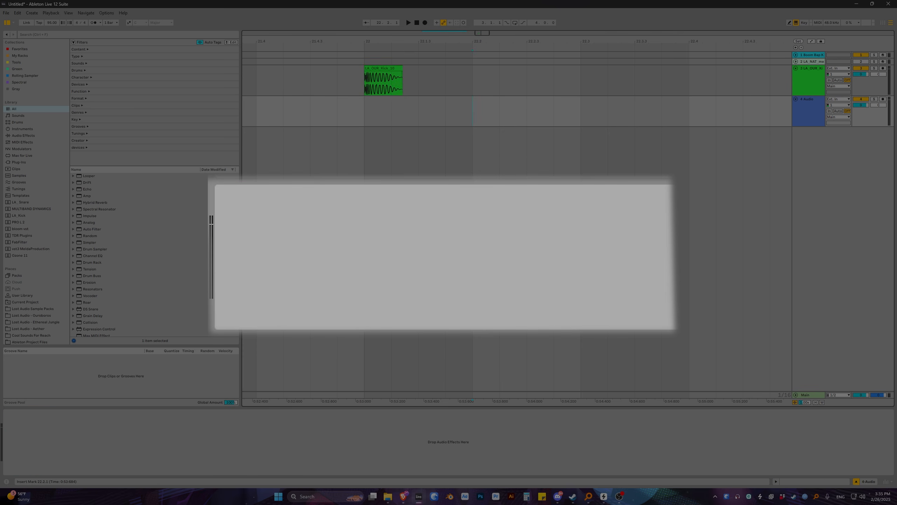
key(ctrl+f)
text(snare la)
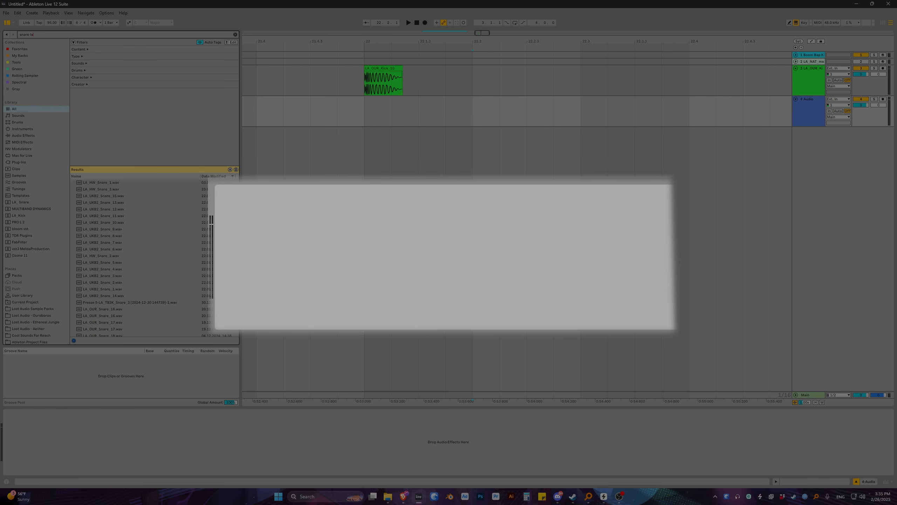
key(space)
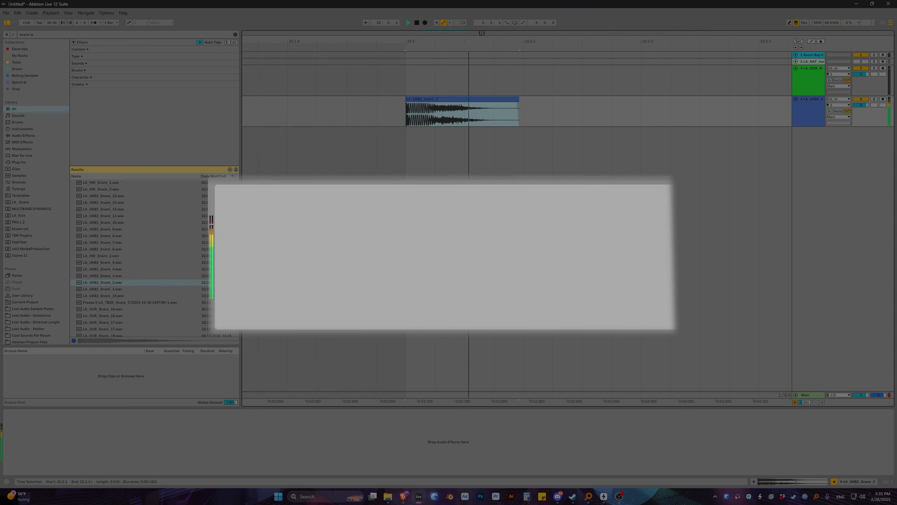
key(space)
key(space)
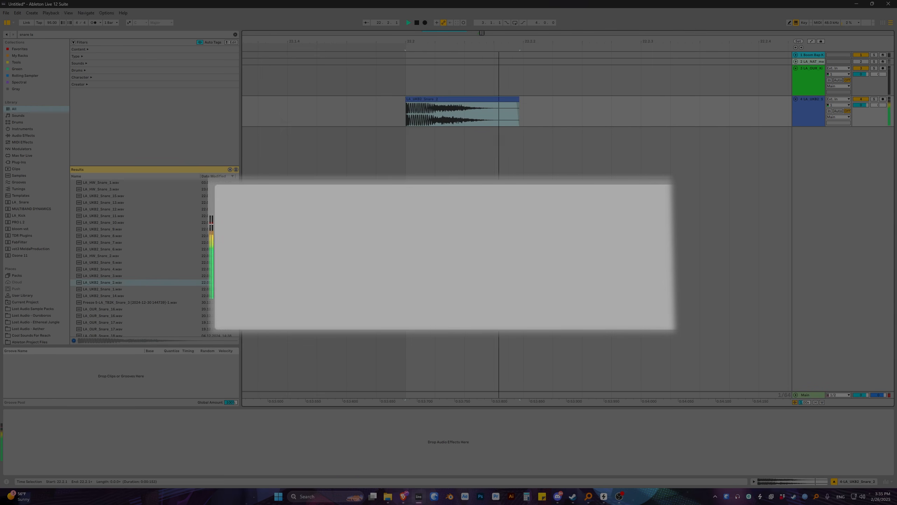
key(space)
scroll(421, 141, down, 5)
key(space)
key(space)
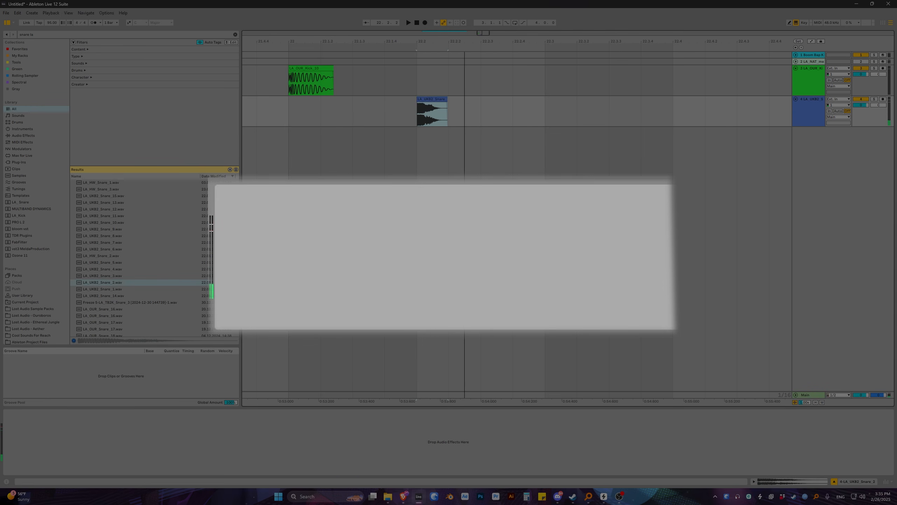
- Load the Aesthetically Pleasing Snare Compression rack onto the snare track, hide its CamelPhat3 window, and audition the snare soloed
click(235, 35)
click(410, 112)
click(416, 81)
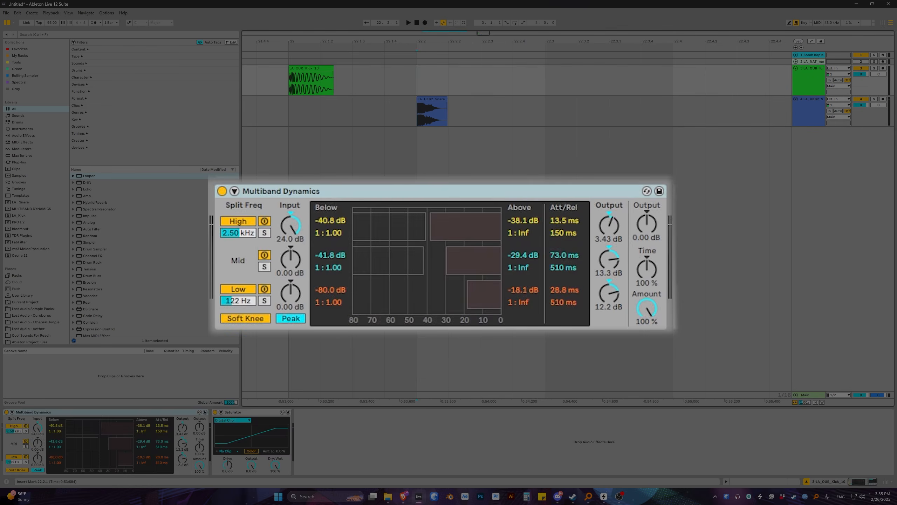
click(416, 112)
key(ctrl+f)
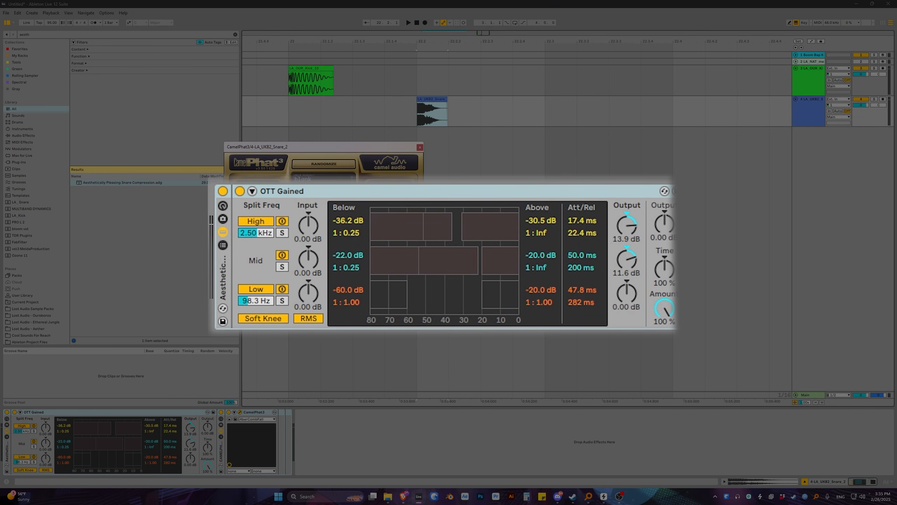
key(ctrl+alt+p)
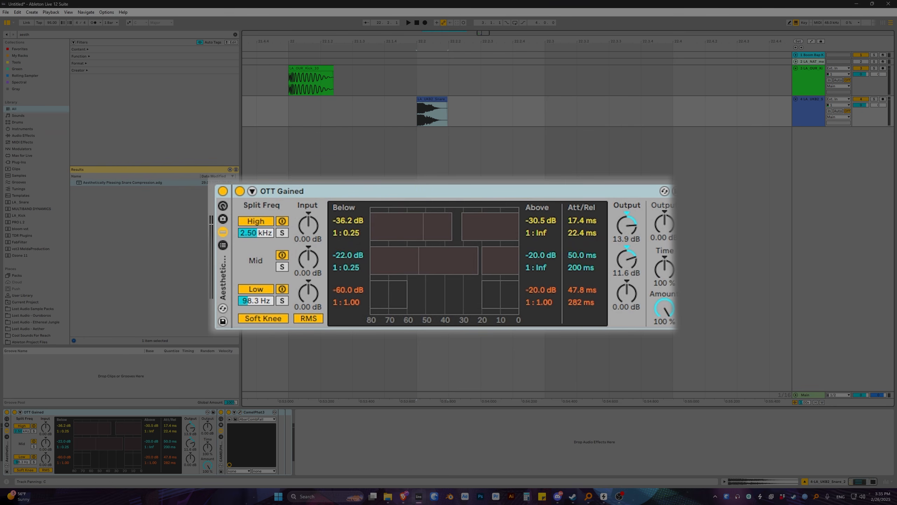
key(space)
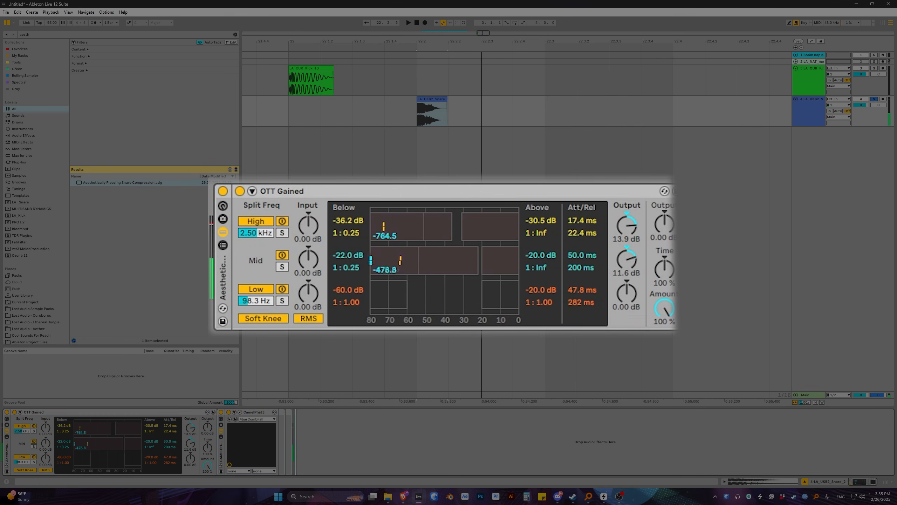
- Replace the CamelPhat3 device after OTT Gained on the snare track with a Saturator
click(221, 448)
key(Delete)
key(ctrl+f)
text(s)
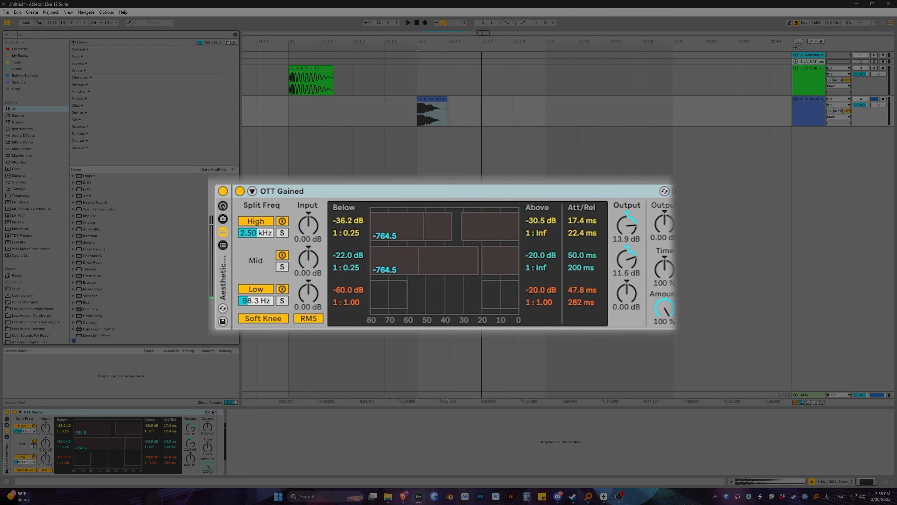
text(aturator)
drag(91, 182, 247, 442)
- Set the snare's Saturator to the Digital Clip curve with Hard Clip output, and play the snare
click(233, 451)
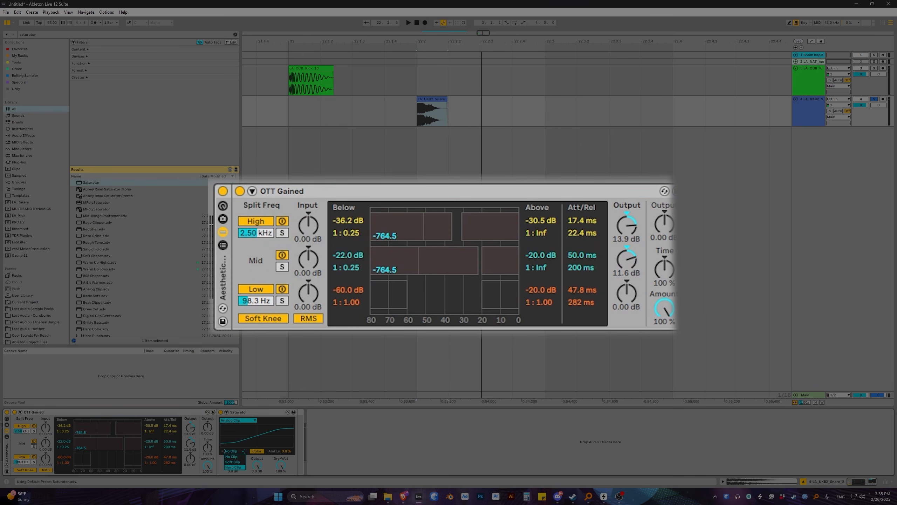
click(233, 466)
click(406, 19)
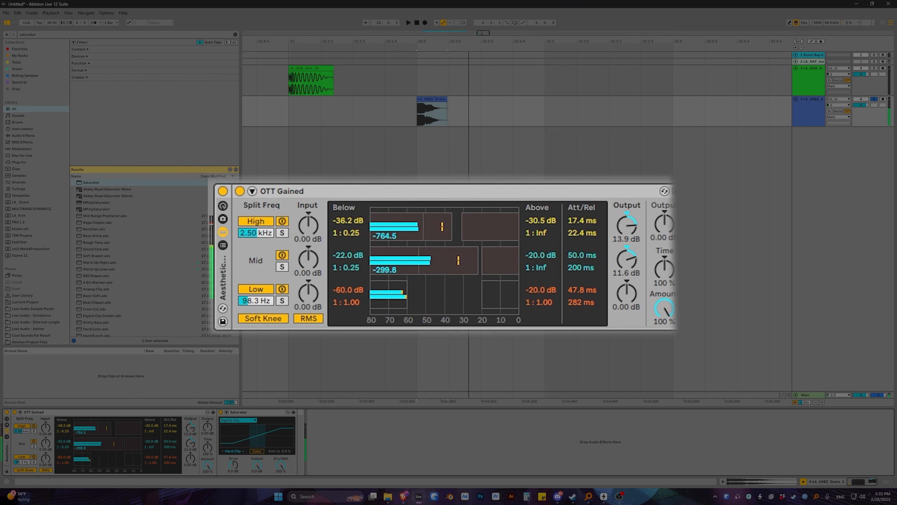
- Select OTT Gained and play the snare repeatedly to examine how its bands respond
click(113, 412)
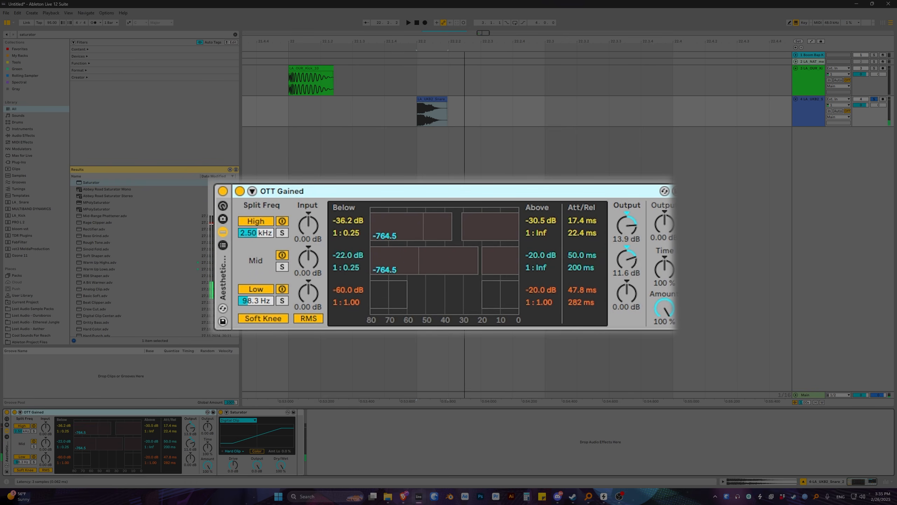
click(407, 20)
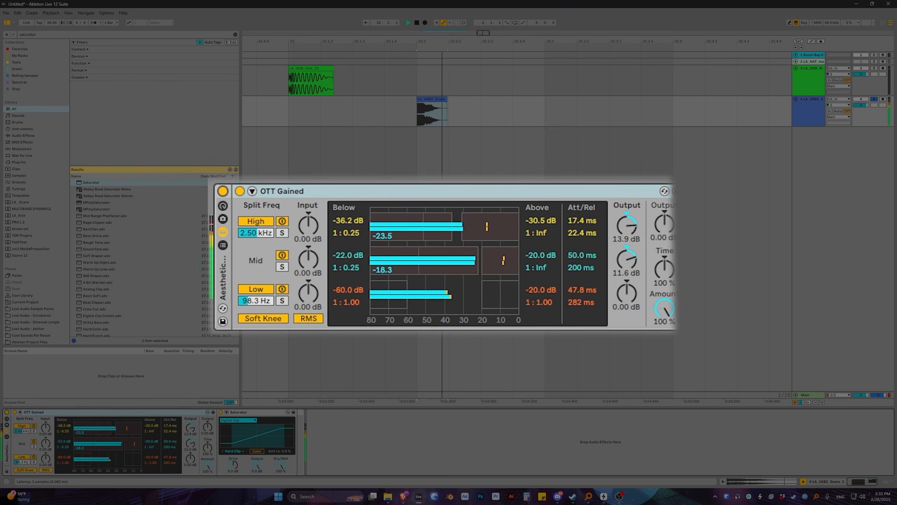
key(space)
key(space)
key(space)
key(space)
key(space)
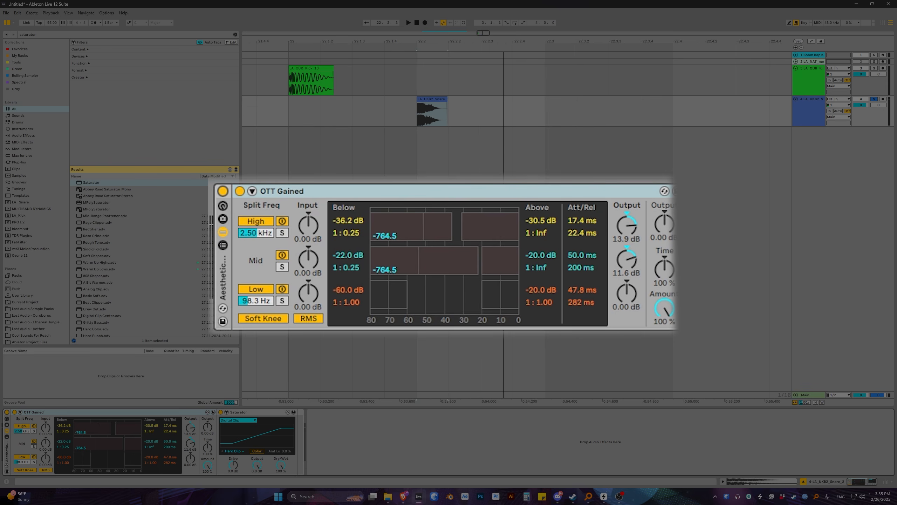
key(space)
key(space)
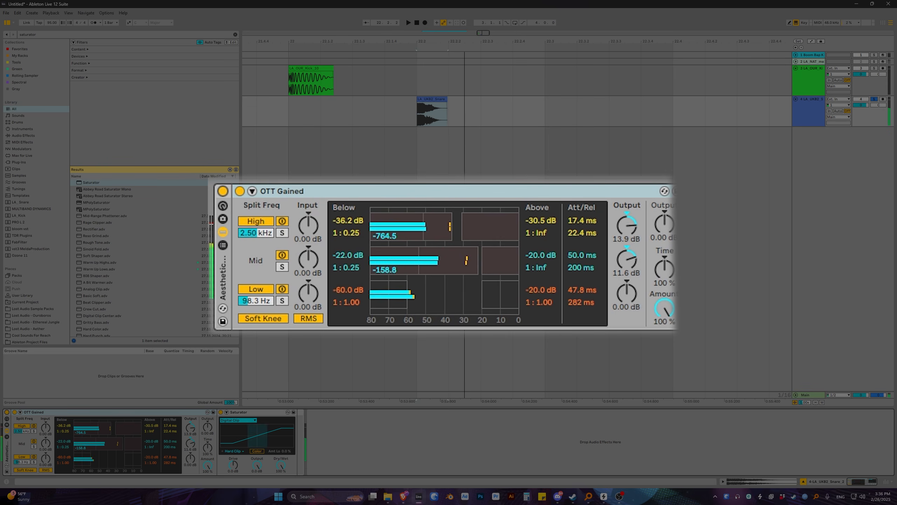
- Solo the high band of OTT Gained and audition the snare's high frequencies
click(34, 430)
key(space)
key(space)
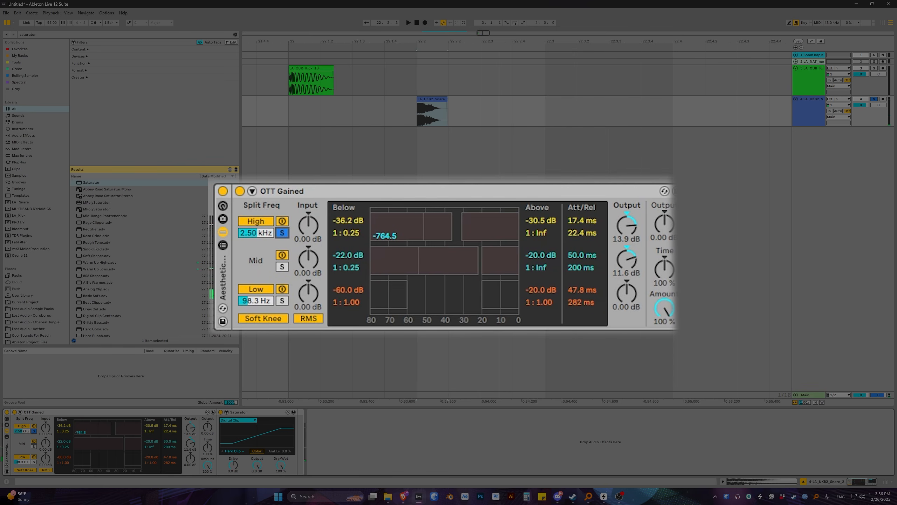
click(407, 22)
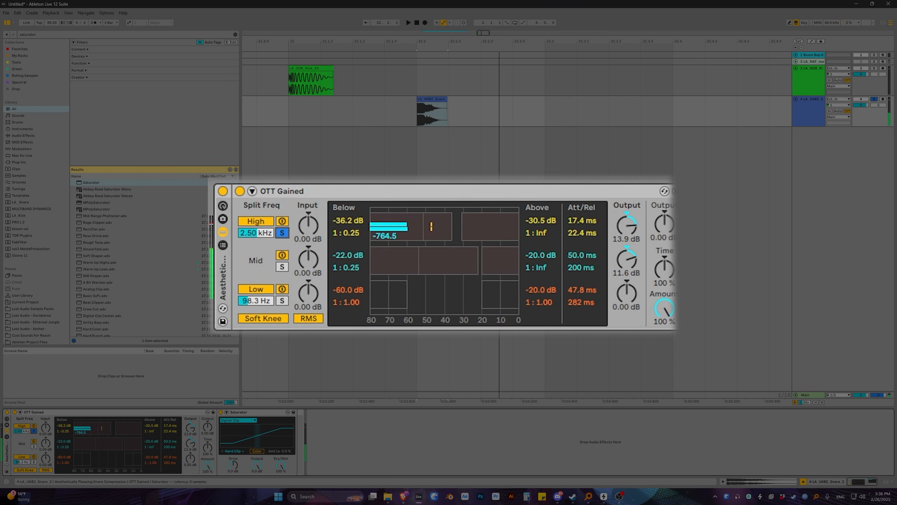
- Compare the soloed high band of OTT Gained with its processing bypassed and active while playing the snare, and unsolo it
key(space)
key(space)
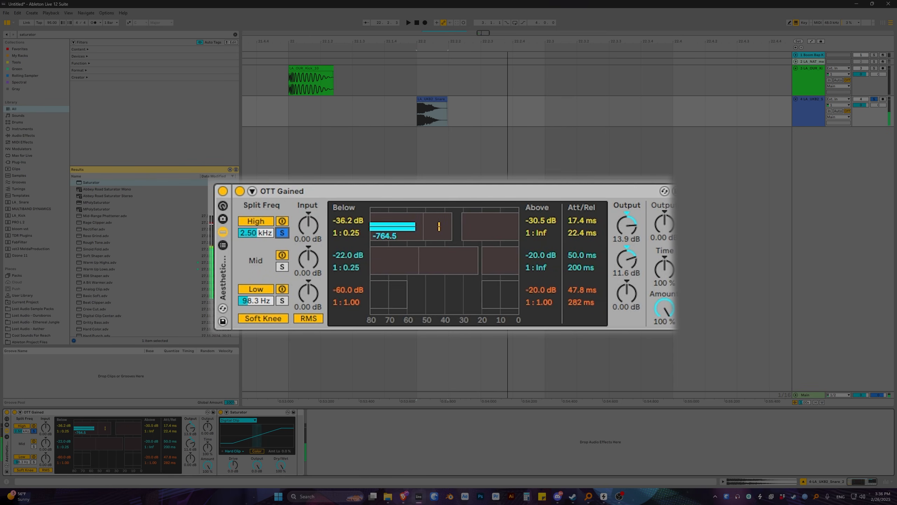
click(34, 426)
key(space)
key(space)
key(space)
key(space)
key(space)
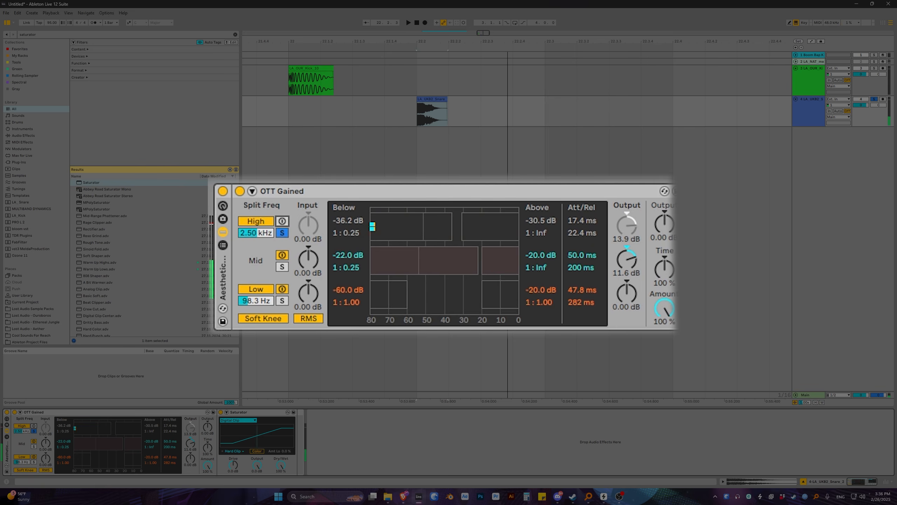
key(space)
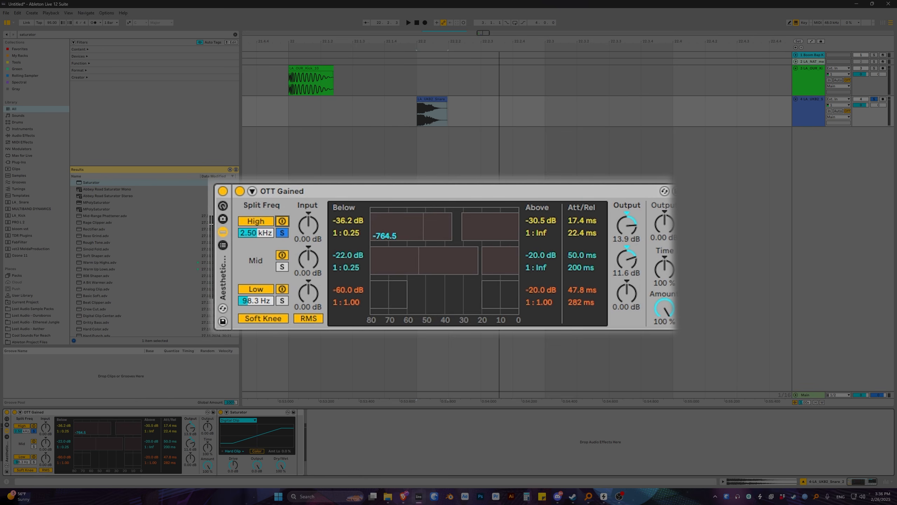
key(space)
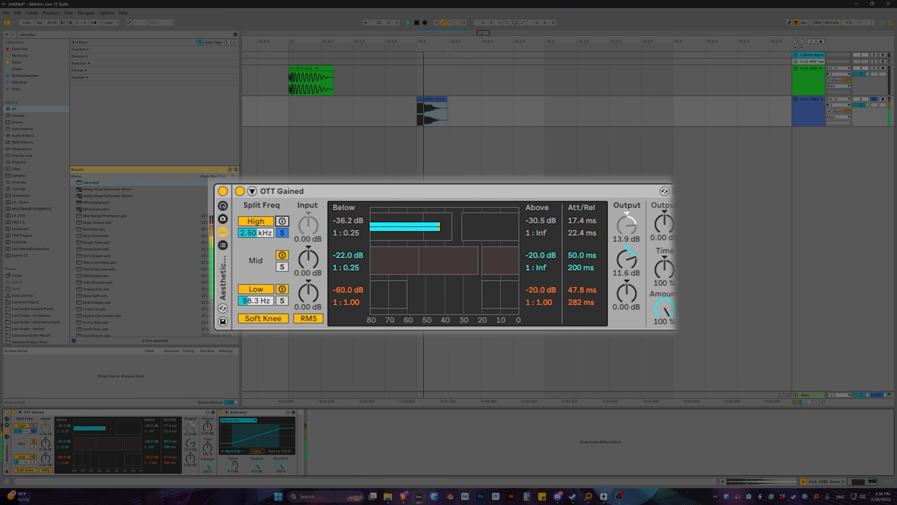
key(space)
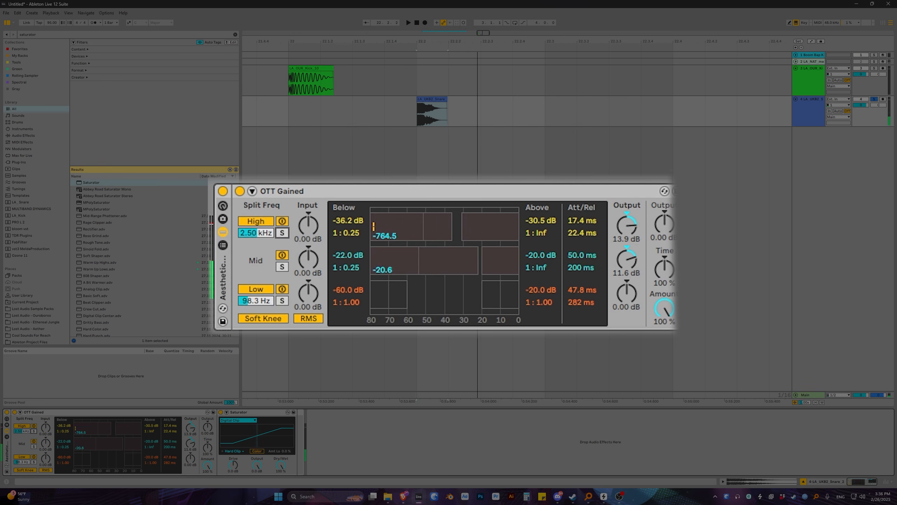
- Bypass and re-enable the snare's whole device rack while playing the snare to compare the full sound
key(space)
key(0)
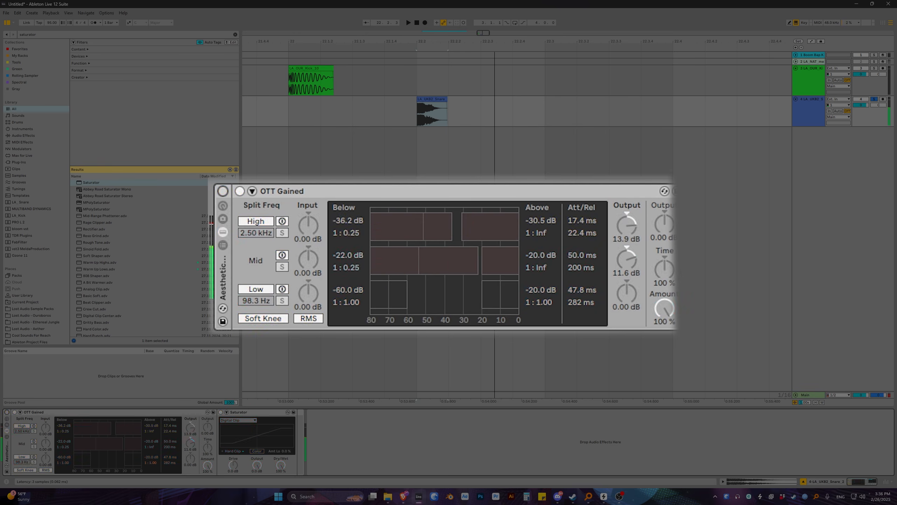
key(0)
key(space)
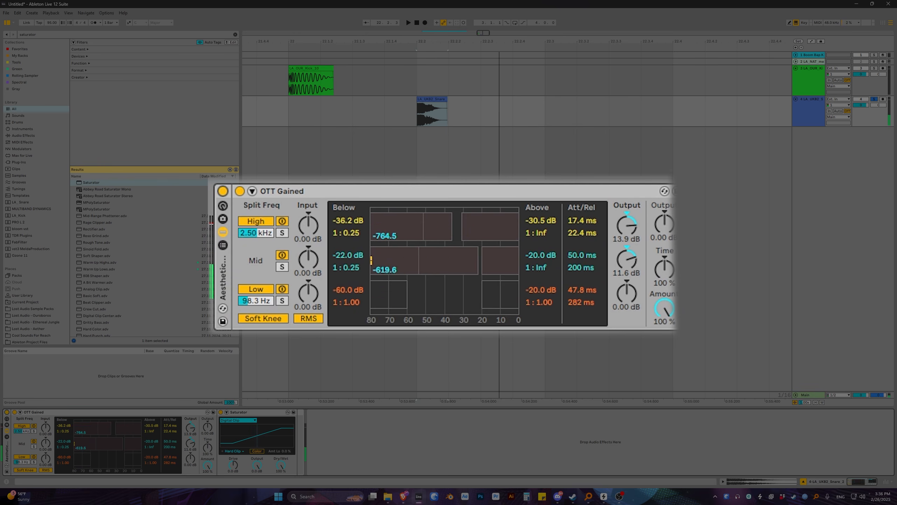
- Solo the mid band of OTT Gained and play the snare repeatedly to examine its response and release
click(33, 447)
key(space)
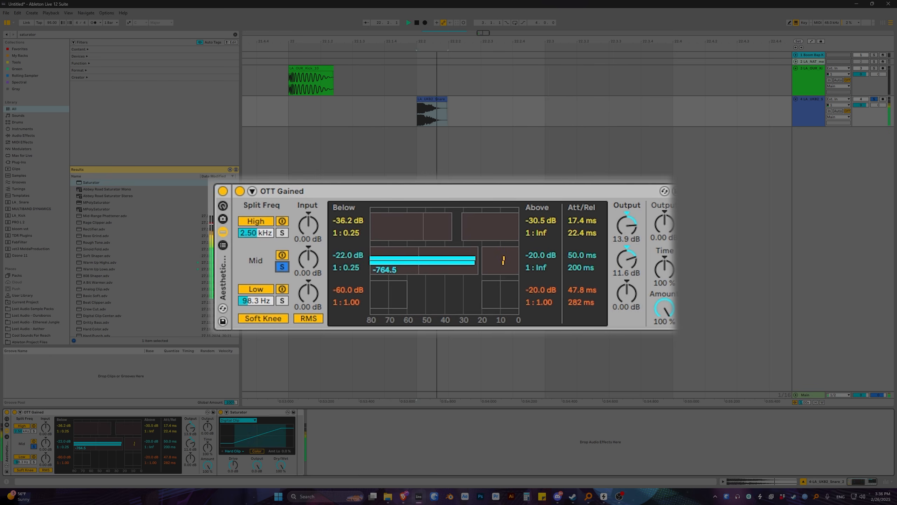
key(space)
key(space)
key(space)
click(170, 441)
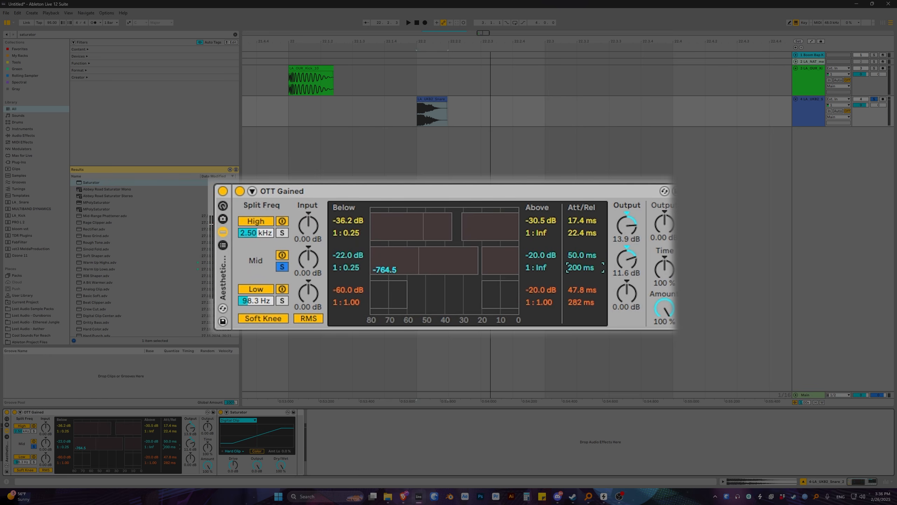
key(space)
key(space)
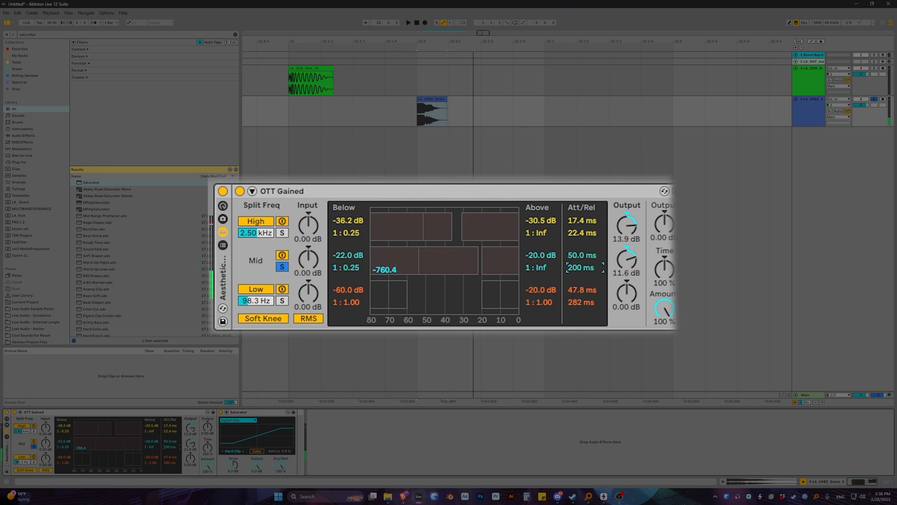
- Lower the mid band's Below threshold to -38.2 dB and set its attack to 20 ms while playing the snare
key(space)
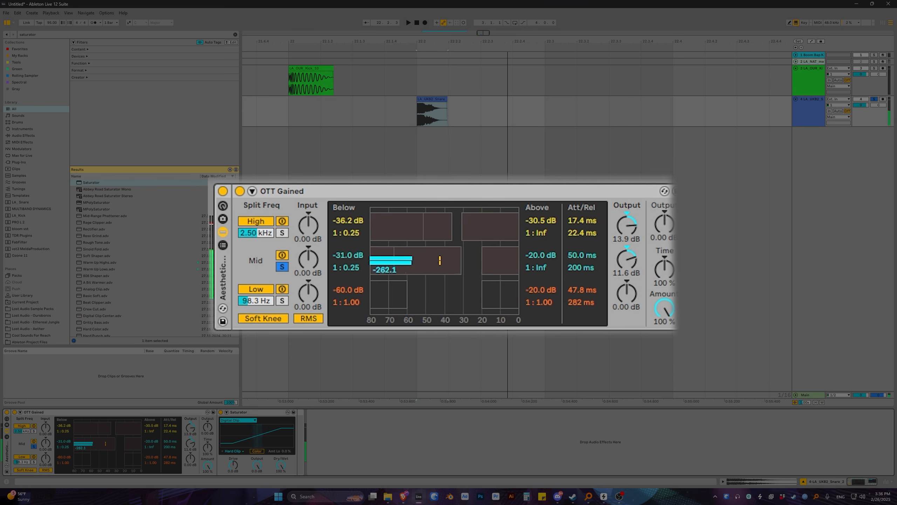
key(space)
drag(63, 441, 63, 446)
key(space)
key(space)
key(space)
key(space)
key(space)
key(space)
key(space)
key(space)
key(space)
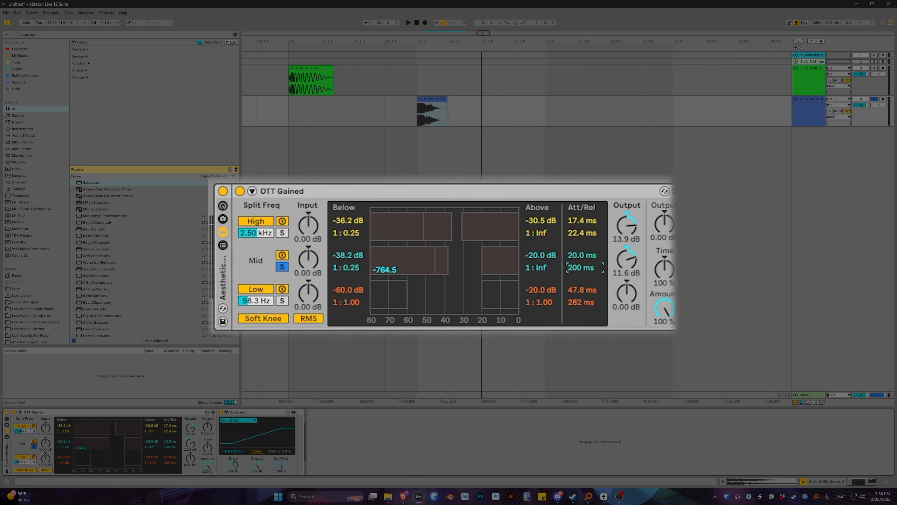
- Shorten the mid band's release to 50 ms, fine-tune it to 28.8 ms, and audition the snare
text(0)
key(Return)
key(space)
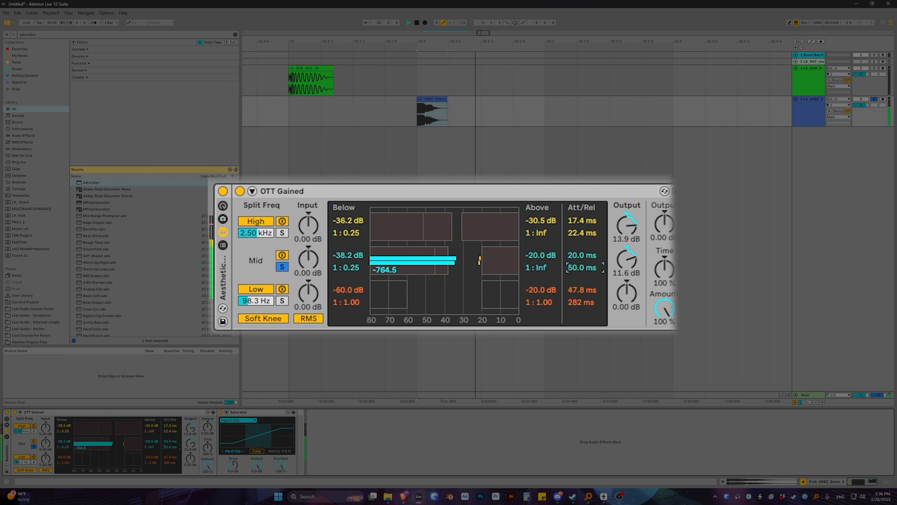
key(space)
drag(170, 447, 170, 456)
key(space)
key(space)
key(space)
key(space)
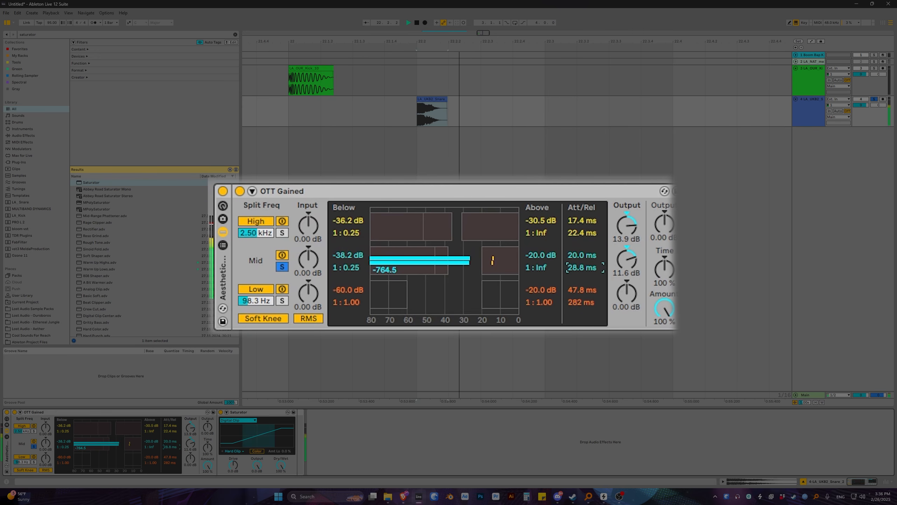
key(space)
key(space)
key(space)
key(space)
key(space)
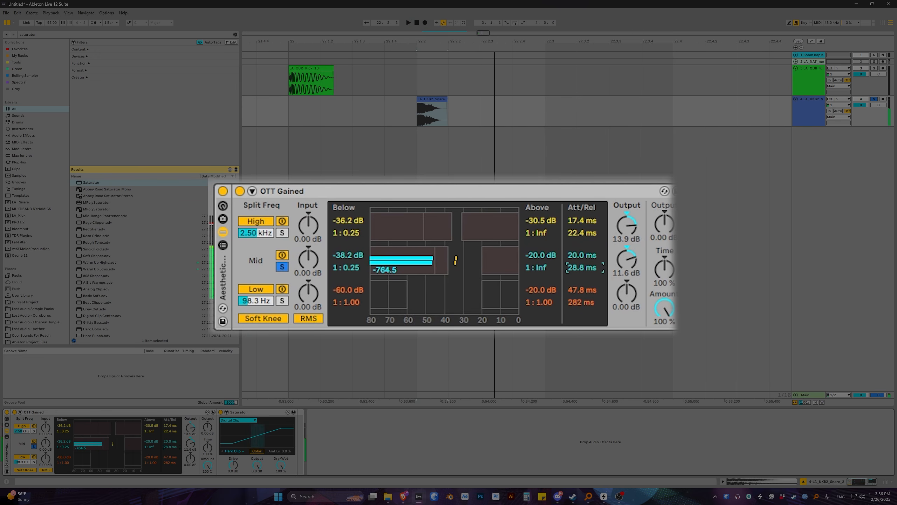
- Try a 24 dB input gain on the mid band, reduce it to 17.5 dB, and play the snare
drag(46, 443, 45, 401)
key(space)
key(space)
key(space)
key(space)
key(space)
key(space)
key(space)
key(space)
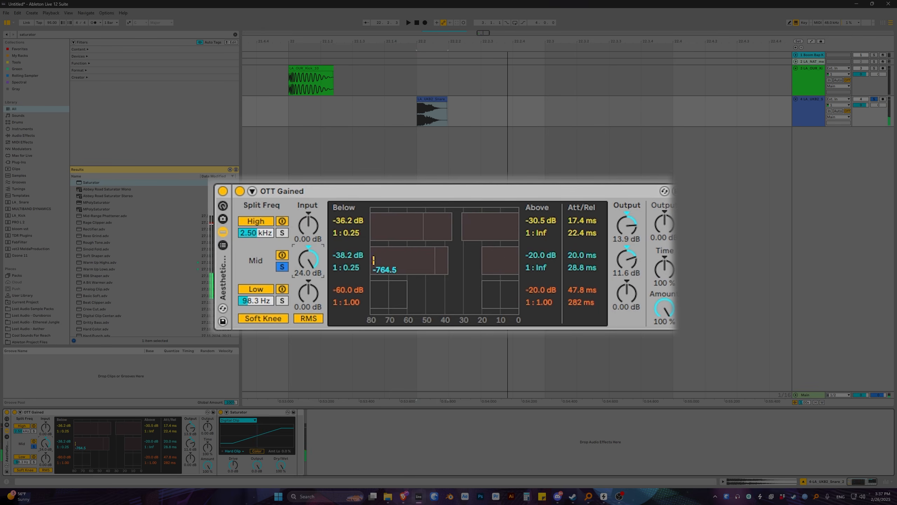
text(17.5)
key(Return)
key(space)
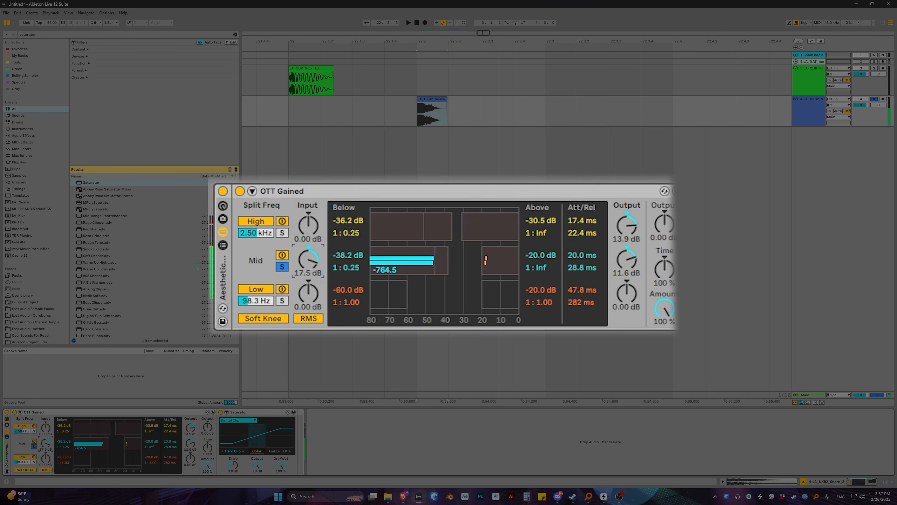
- Lower the mid band's Above threshold to -31.5 dB and audition the soloed mids
drag(125, 444, 115, 443)
key(space)
key(space)
key(space)
key(space)
key(space)
- Raise the mid band's output gain to 22.5 dB and play the snare
drag(190, 443, 190, 426)
key(space)
key(space)
key(space)
key(space)
key(space)
key(space)
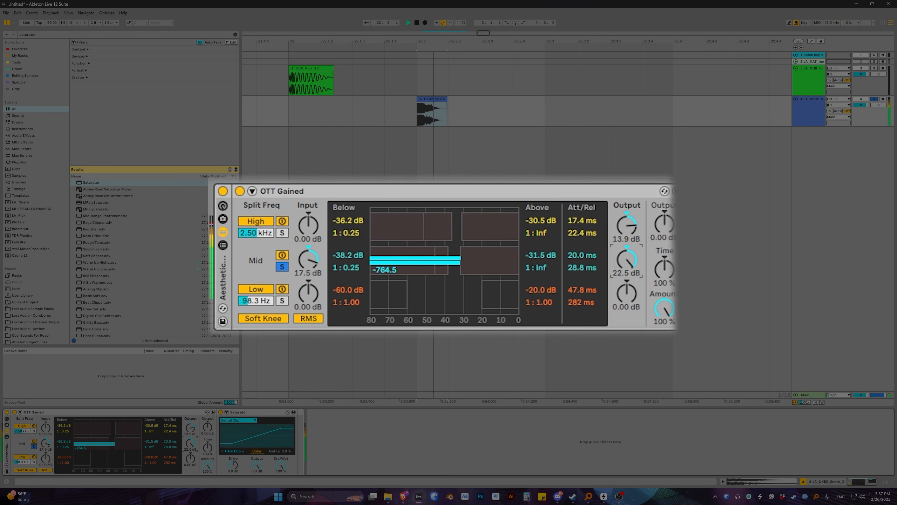
key(space)
key(space)
key(space)
- Unsolo the mid band and play the snare with all three bands of OTT Gained
click(33, 447)
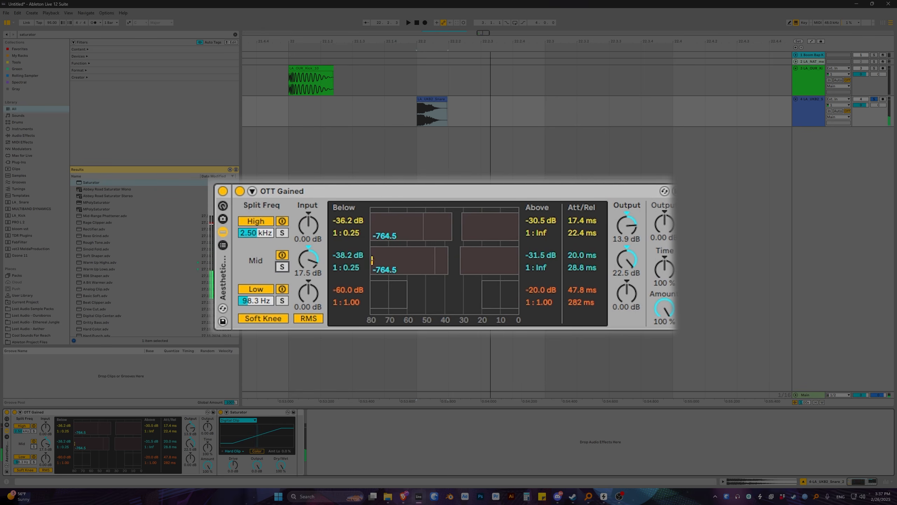
key(space)
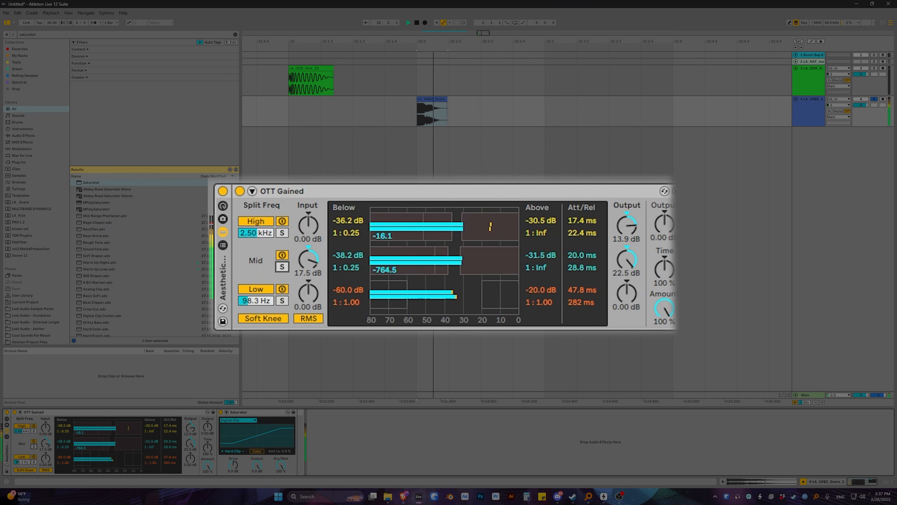
key(space)
key(space)
- Raise the mid band's Above threshold to -28.8 dB and audition the full snare
drag(151, 440, 151, 443)
key(space)
key(space)
key(space)
key(space)
key(space)
key(space)
key(space)
key(space)
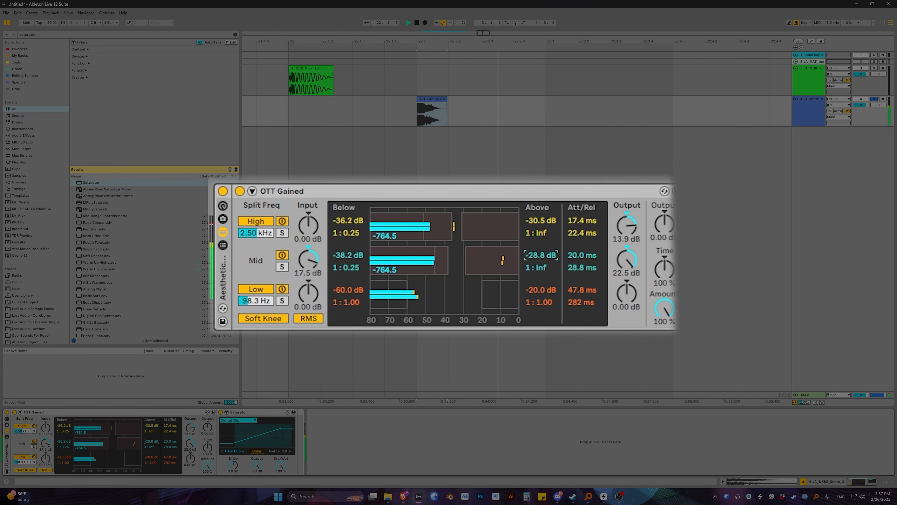
key(space)
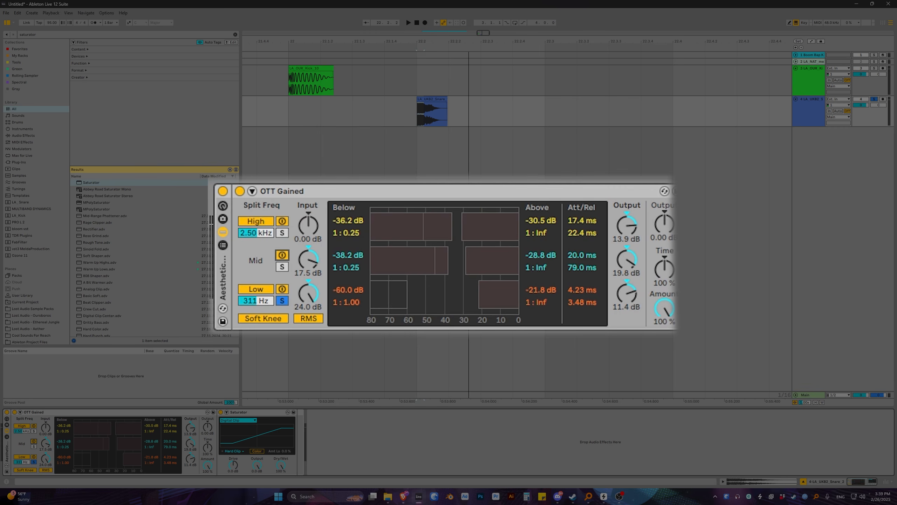
- Compare the soloed low band of OTT Gained with its processing bypassed and active while playing the snare
click(33, 457)
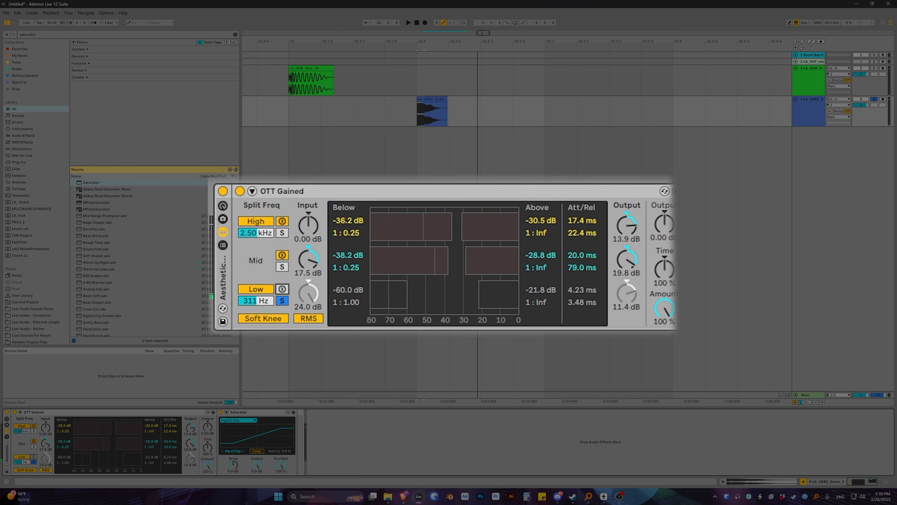
click(34, 457)
key(space)
key(space)
key(space)
key(space)
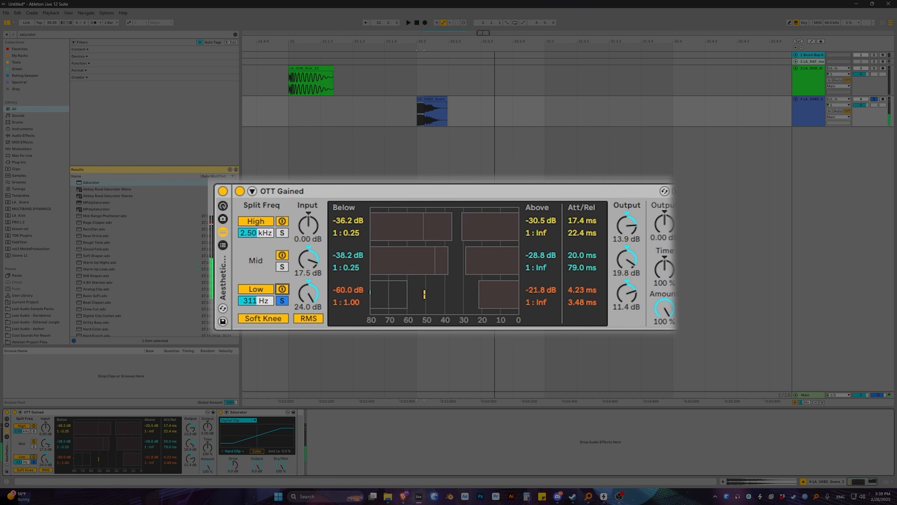
click(34, 456)
key(space)
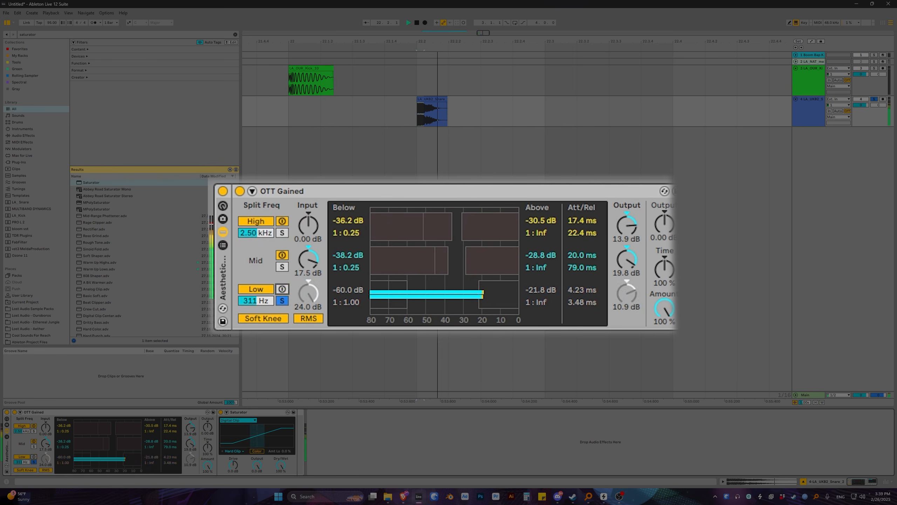
key(space)
click(34, 457)
key(space)
key(space)
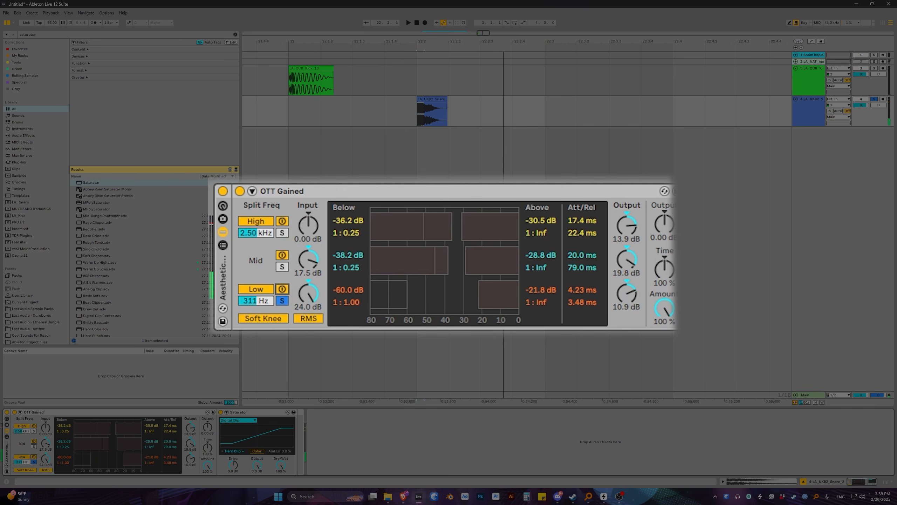
key(space)
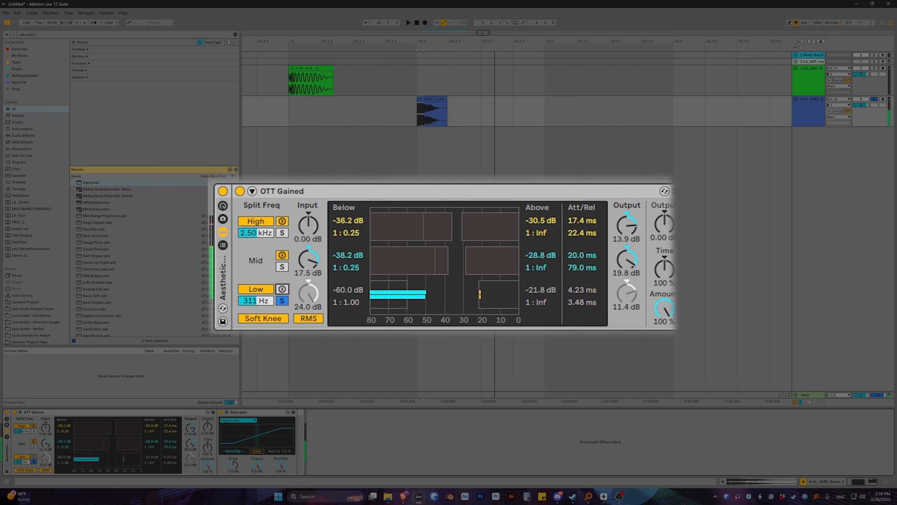
- Raise the low band's output gain to 11.7 dB and audition the snare's lows
key(space)
drag(190, 459, 190, 457)
key(space)
key(space)
key(space)
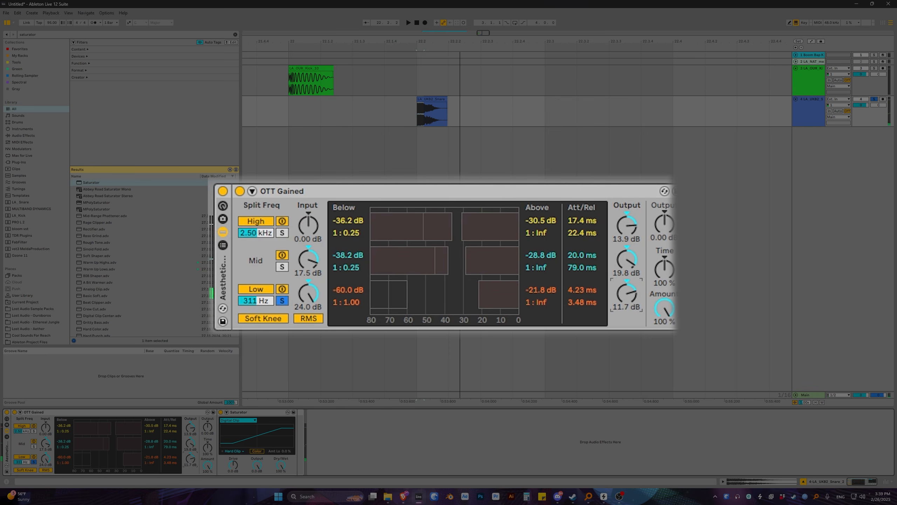
- Unsolo the low band and play the snare clip, bypassing and re-enabling its whole rack for comparison
click(34, 462)
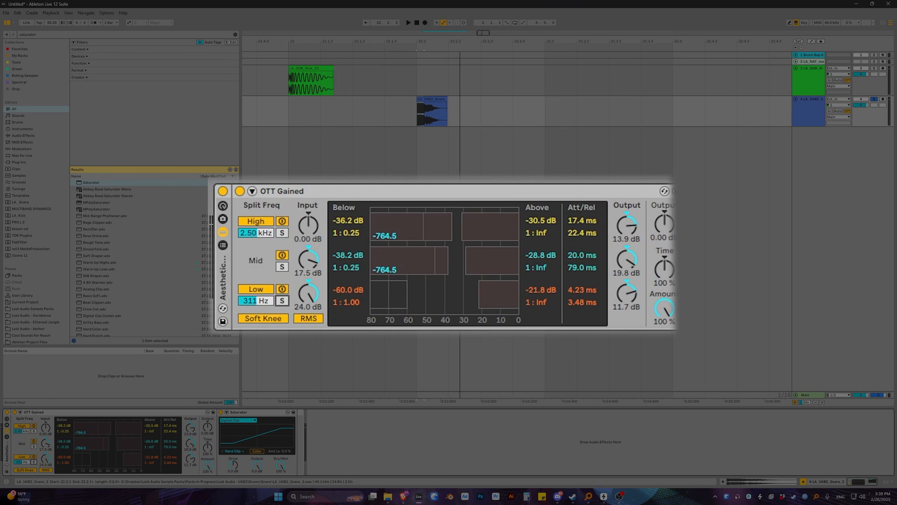
click(431, 99)
key(space)
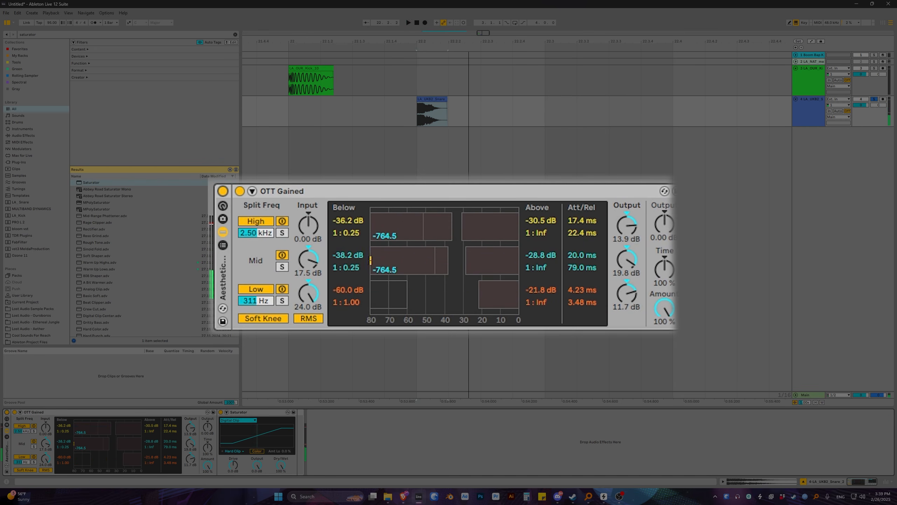
key(0)
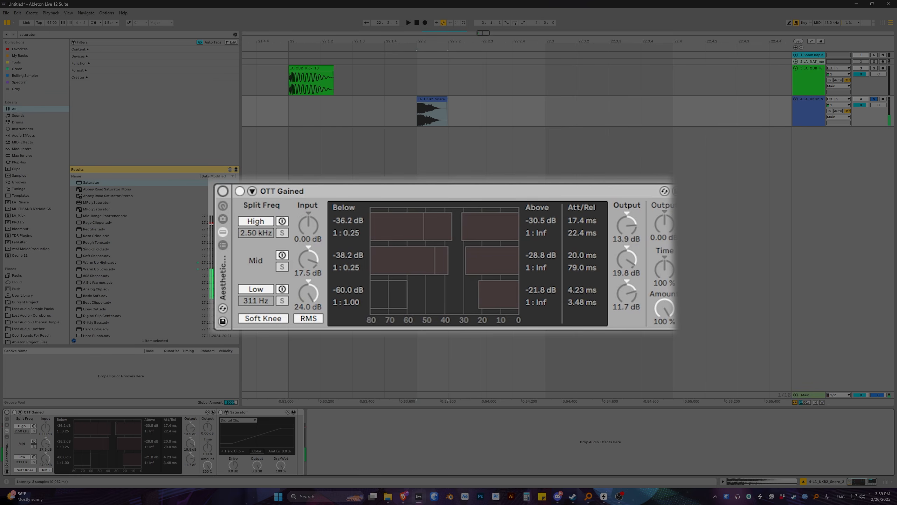
key(0)
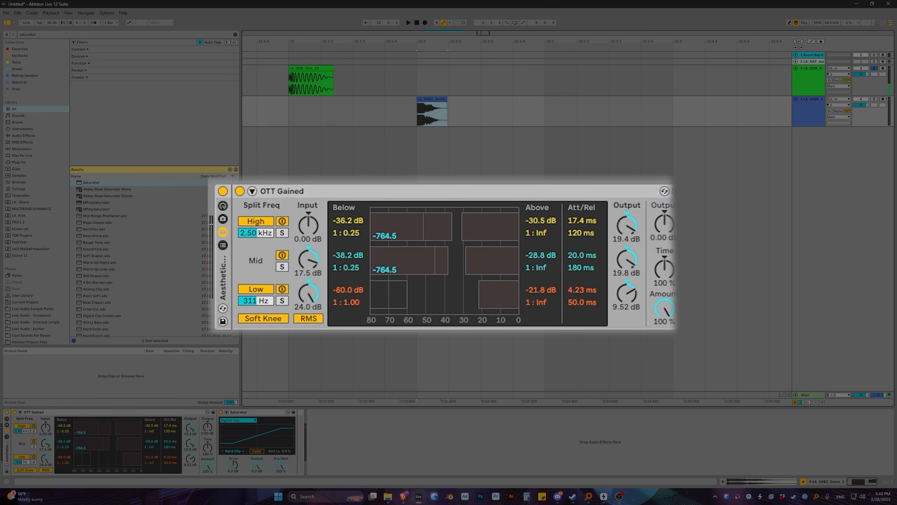
- Solo the snare track and play the snare through the adjusted OTT Gained and Saturator
key(space)
key(space)
key(s)
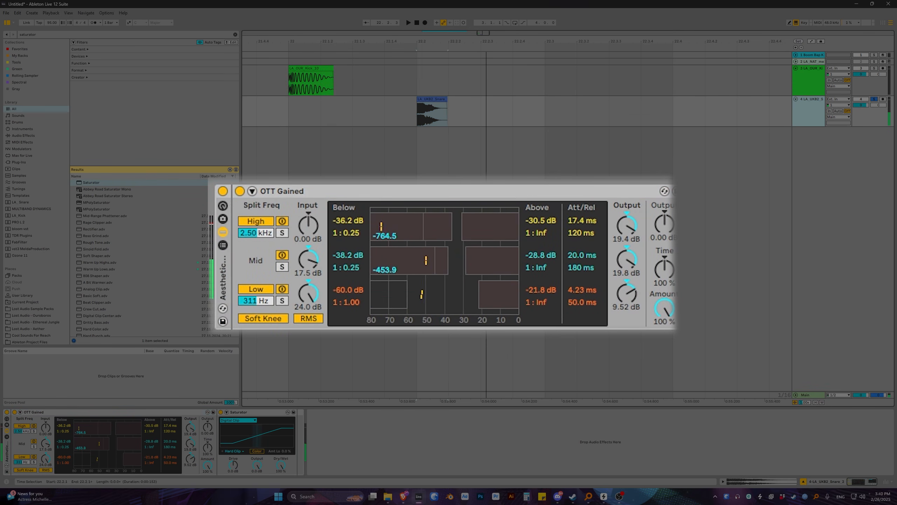
key(space)
- Set the playback position to the kick's start, unfold the melodic loop track and show its devices
drag(436, 42, 345, 23)
click(277, 111)
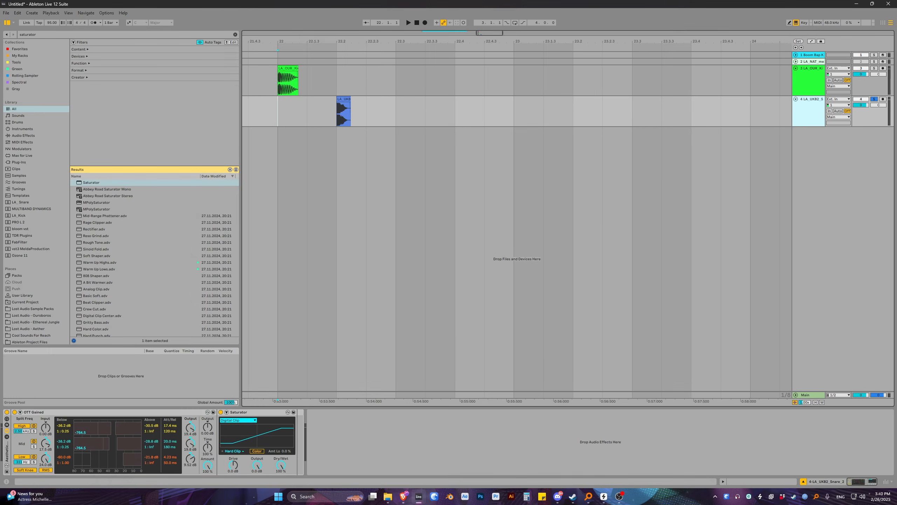
click(795, 62)
double_click(811, 61)
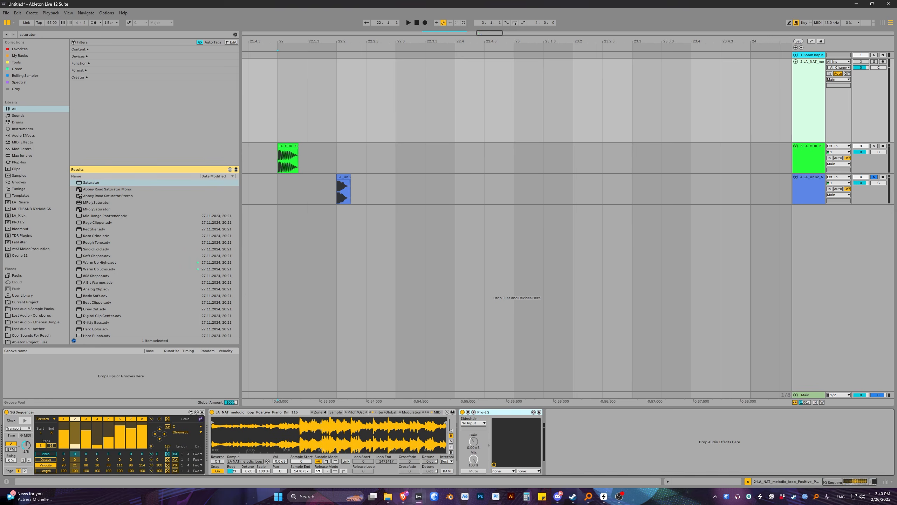
- Reduce the melodic loop track's height and deactivate both the kick and snare tracks
drag(809, 142, 809, 101)
click(809, 82)
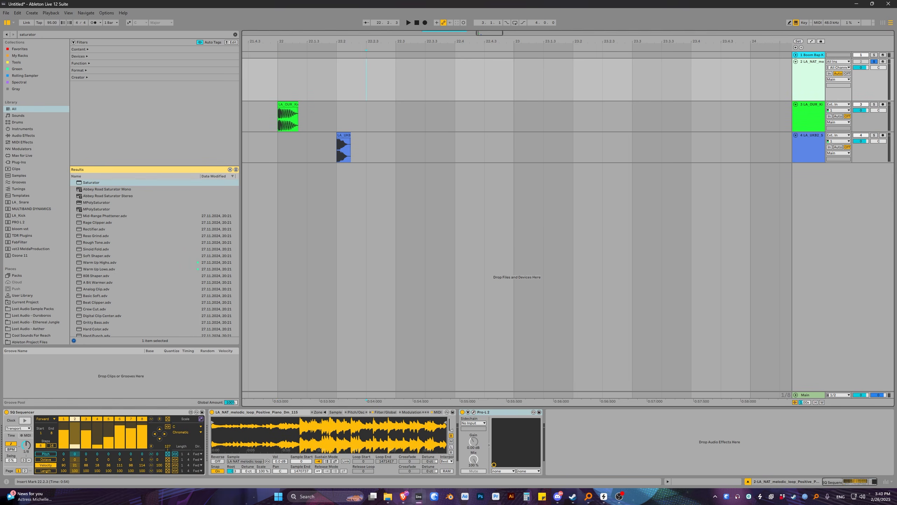
click(809, 117)
shift+click(809, 147)
click(861, 104)
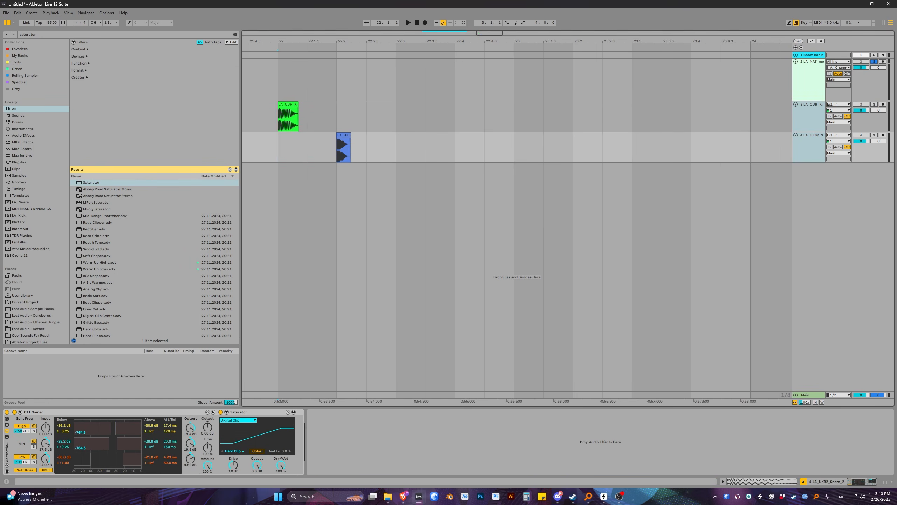
- Unfold the Boom Bap Kit track, show its devices and reduce the track's height
click(795, 54)
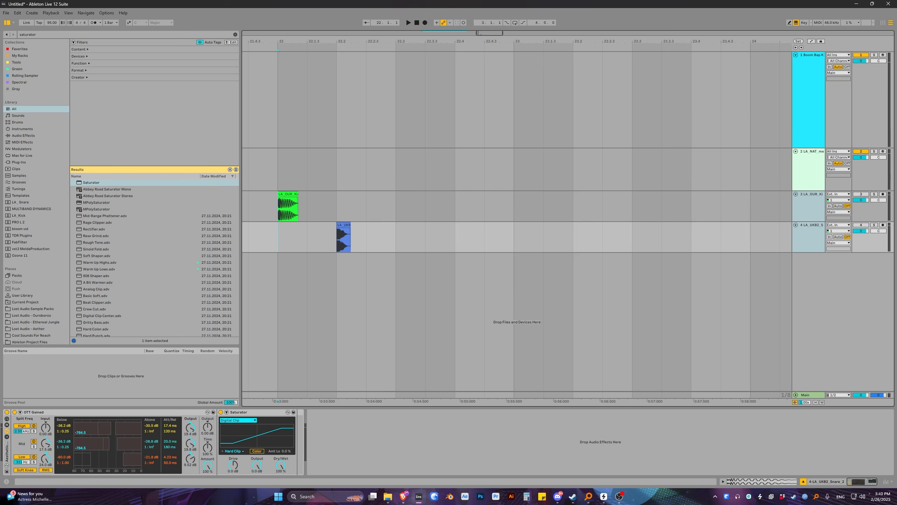
double_click(811, 55)
drag(808, 147, 808, 94)
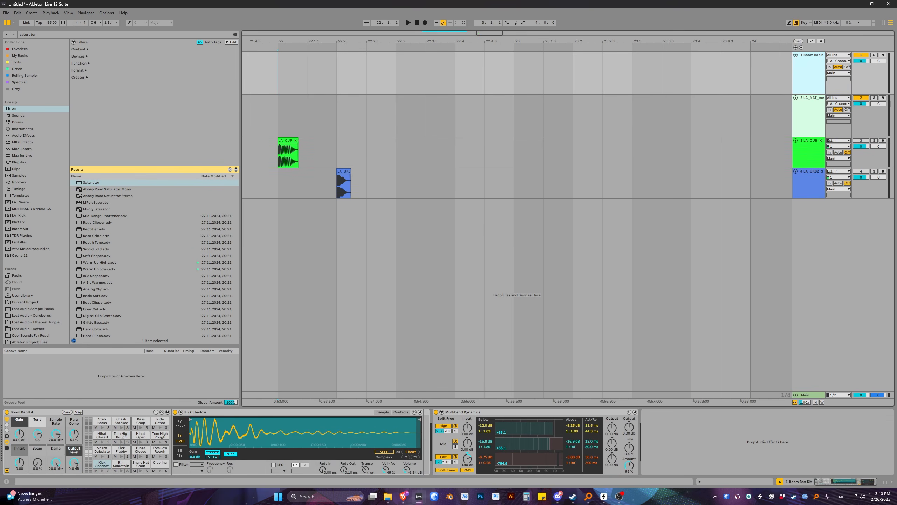
- Place the insert marker at bar 22 on the Boom Bap Kit track and clear the browser search
double_click(809, 98)
click(808, 116)
key(space)
key(plus)
key(Left)
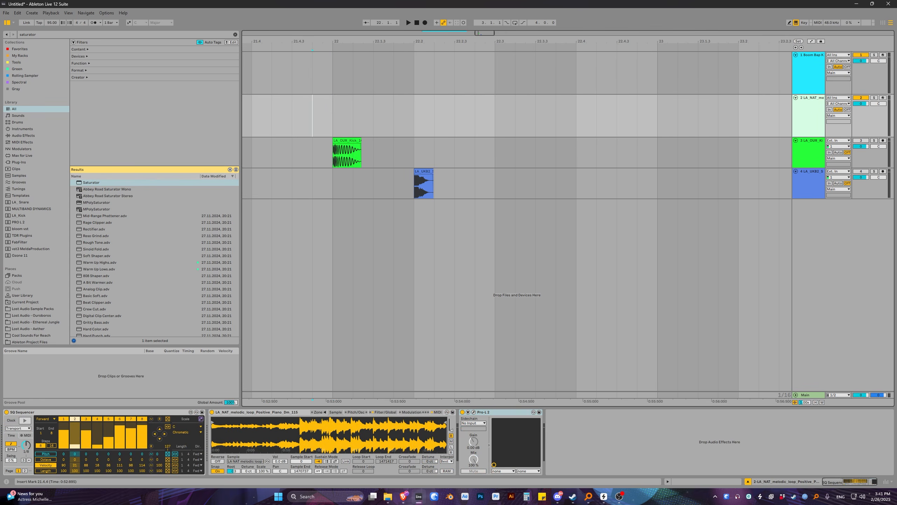
key(Right)
key(Up)
key(ctrl+f)
key(Escape)
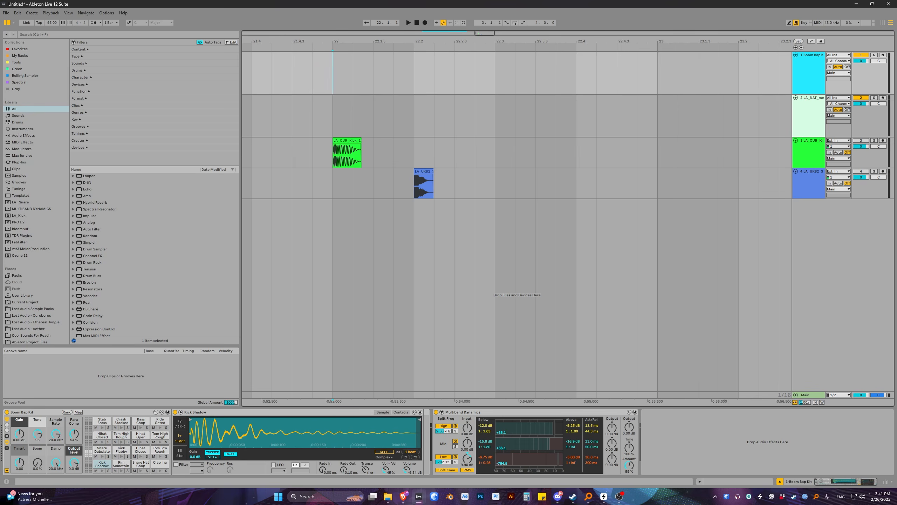
- Reduce the heights of the melodic loop track and the Boom Bap Kit track slightly
click(808, 97)
key(alt+minus)
click(808, 55)
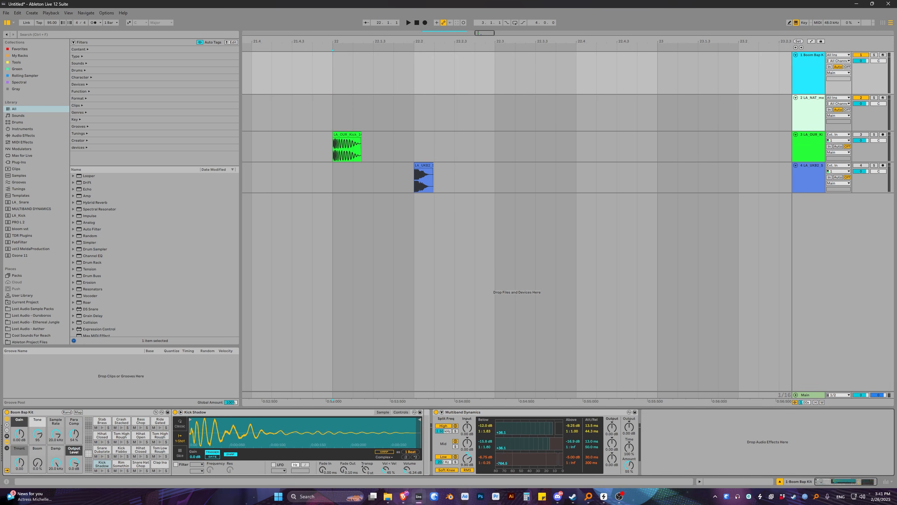
key(alt+minus)
key(Right)
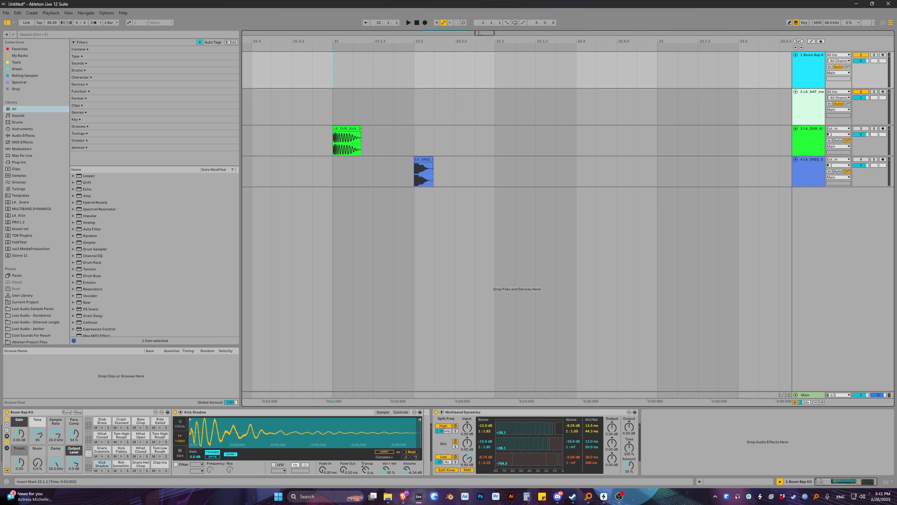
- Select the drum clip at bar 17 and play it together with the melodic loop
key(space)
key(space)
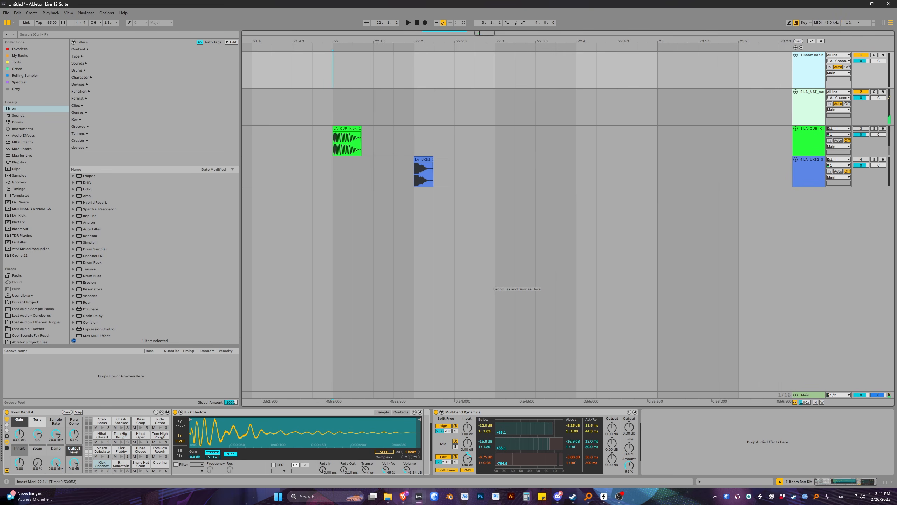
scroll(376, 140, down, 12)
click(340, 55)
key(space)
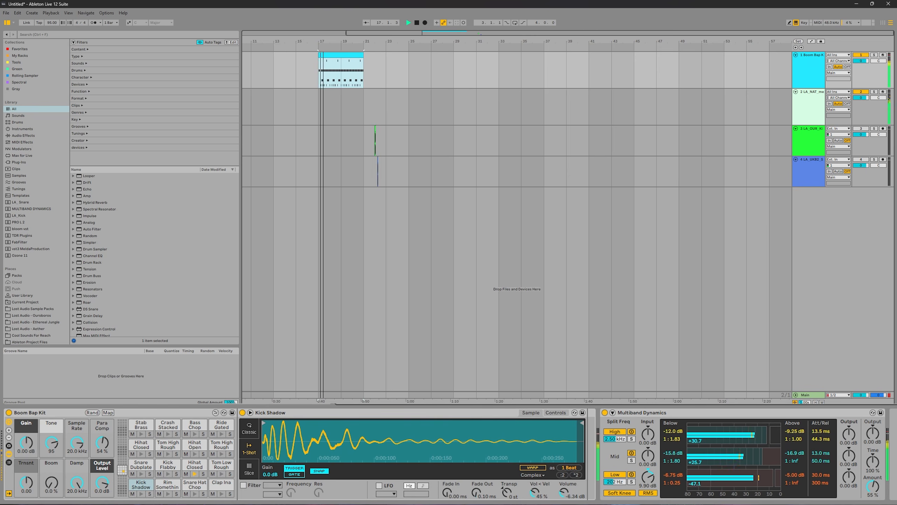
- Delete the kick and snare tracks from the arrangement
scroll(326, 106, up, 8)
key(Down)
key(Down)
key(shift+Down)
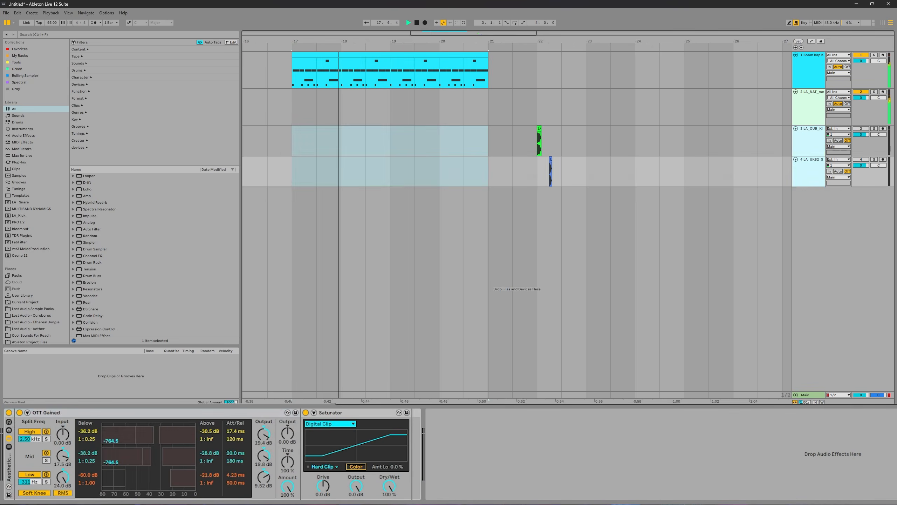
key(Delete)
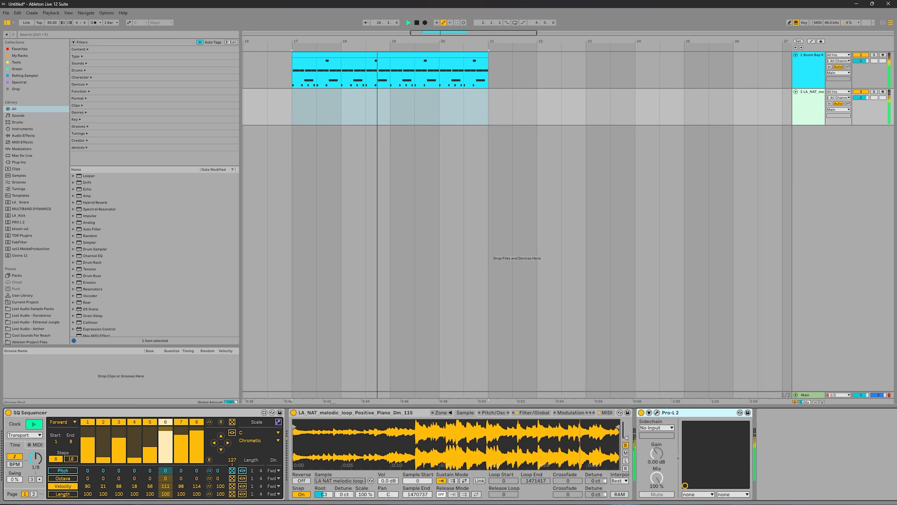
- Set the playback position to bar 17 on the melodic loop track, stop playback and add Multiband Dynamics to the track
click(293, 107)
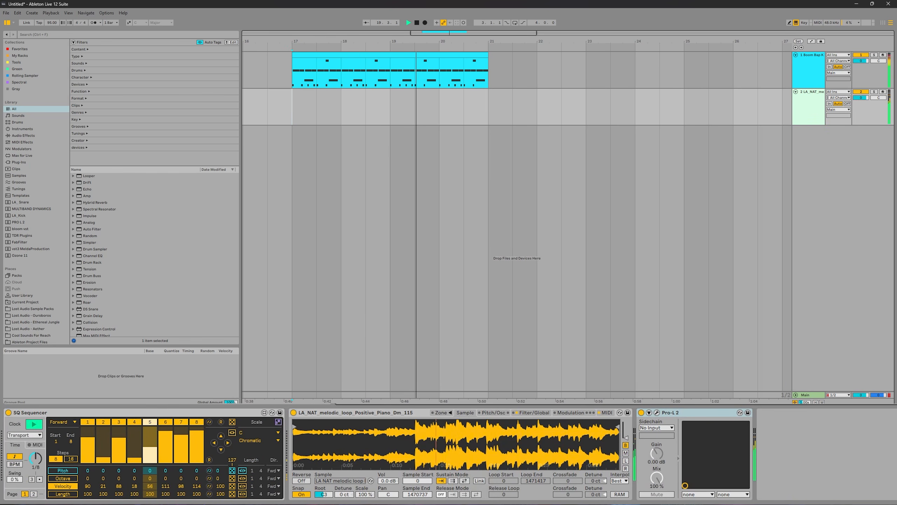
key(space)
key(ctrl+f)
text(multi)
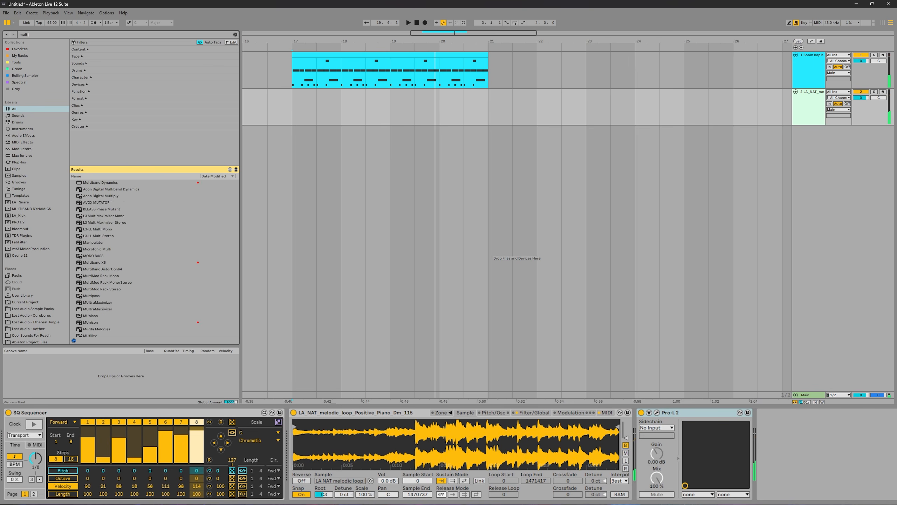
text(band)
key(Down)
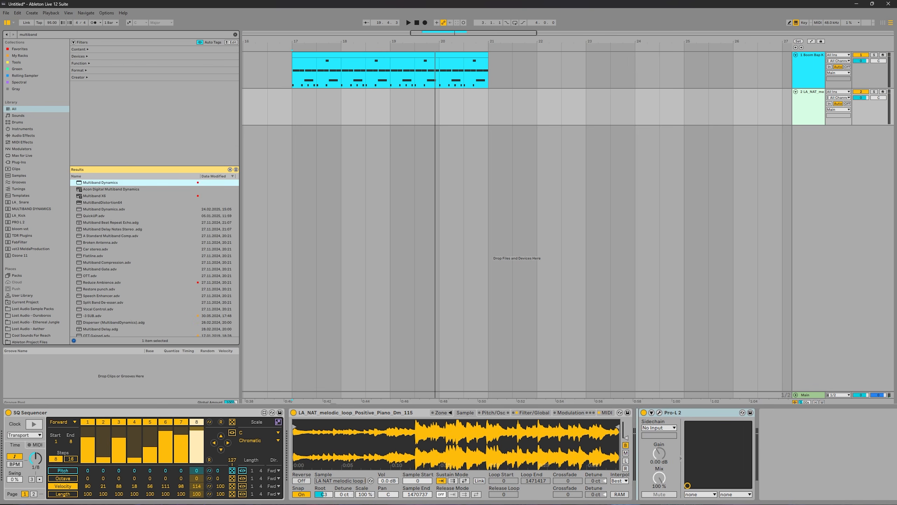
key(Return)
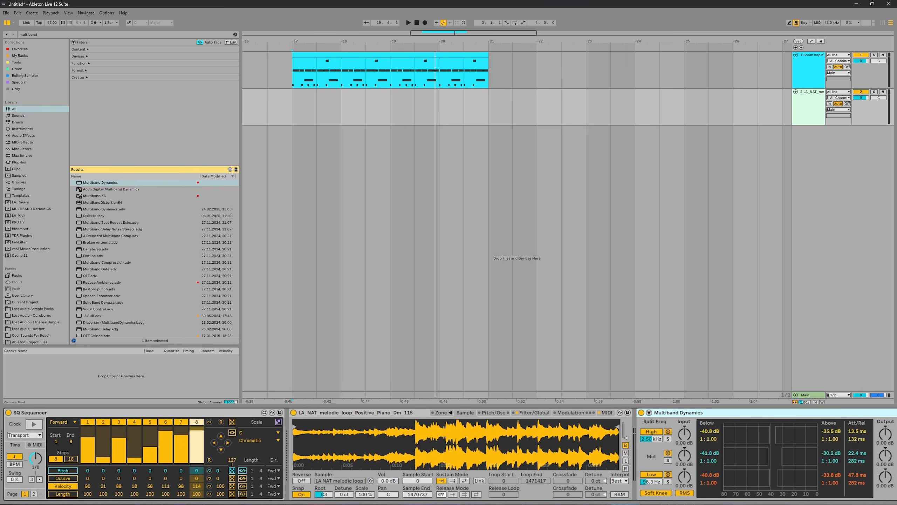
- Select the SQ Sequencer on the melodic loop track and clear the browser search
click(144, 412)
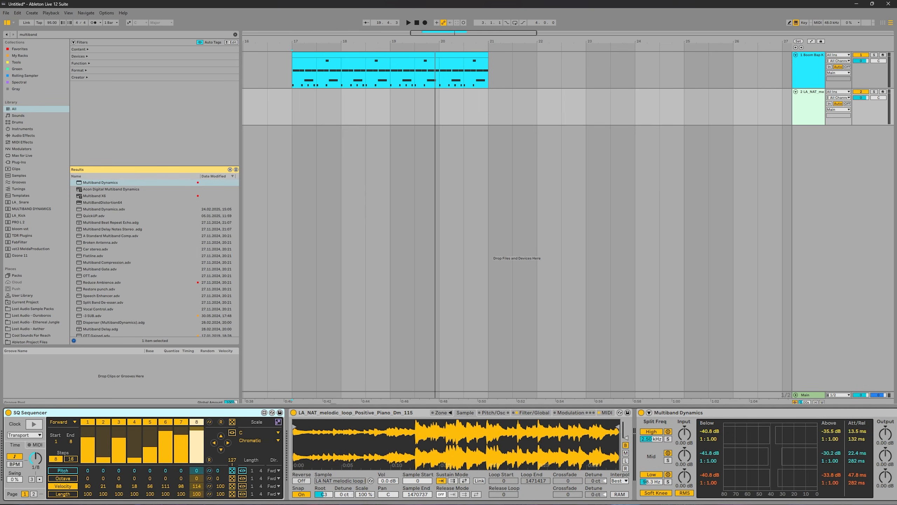
key(Right)
key(Left)
click(235, 34)
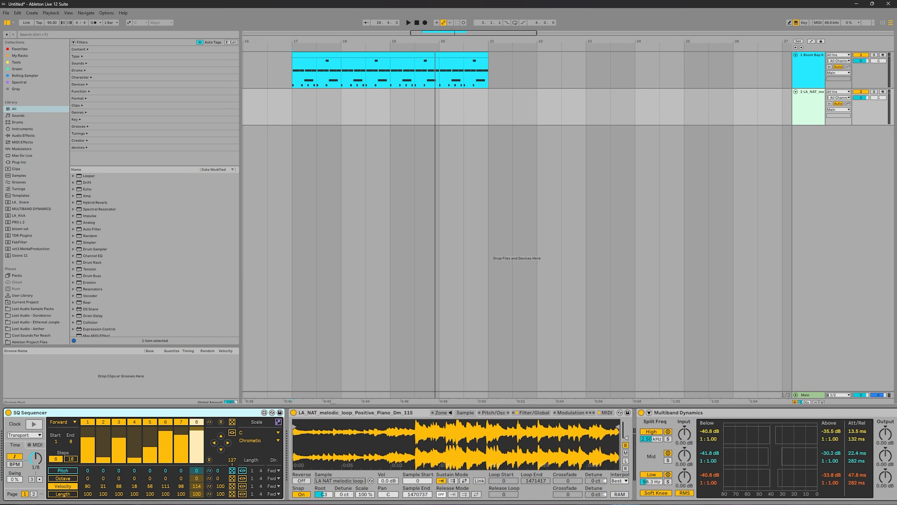
- Inspect the Sampler's modulation and MIDI mapping settings, including the velocity routing, and return to its sample view
click(355, 412)
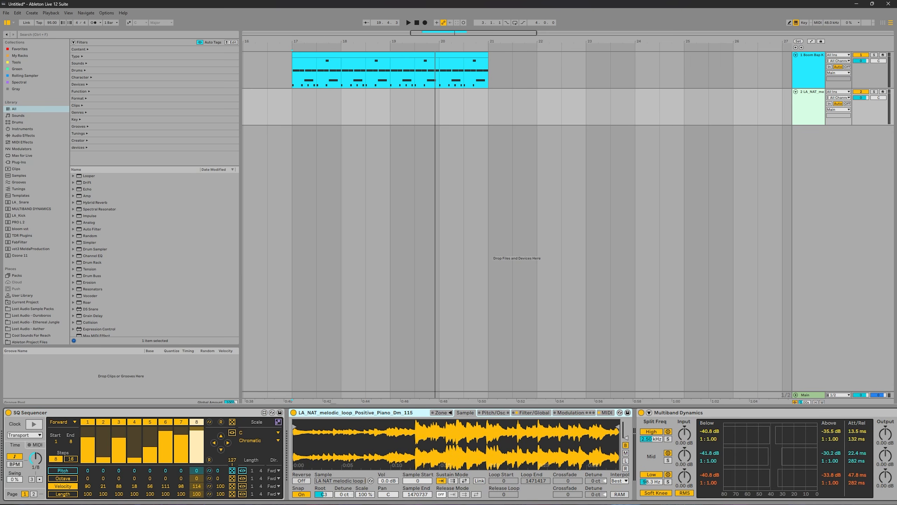
click(534, 412)
click(570, 412)
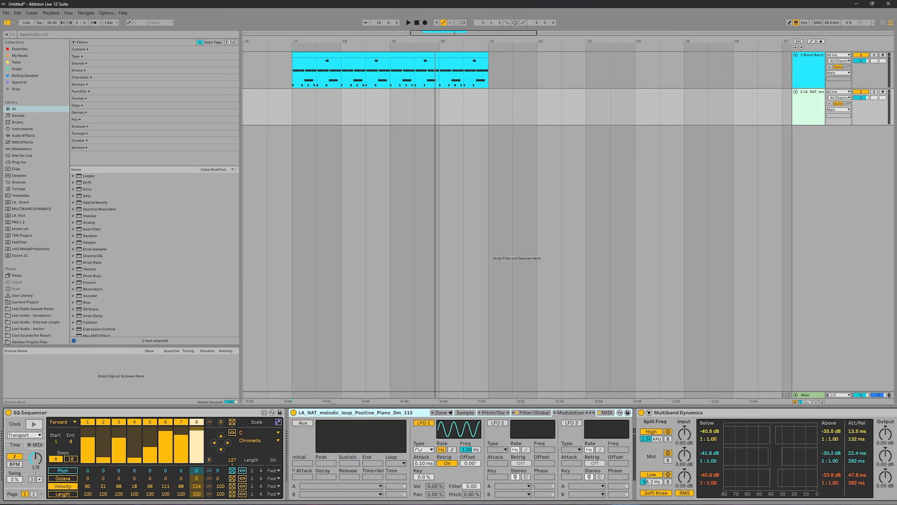
key(Right)
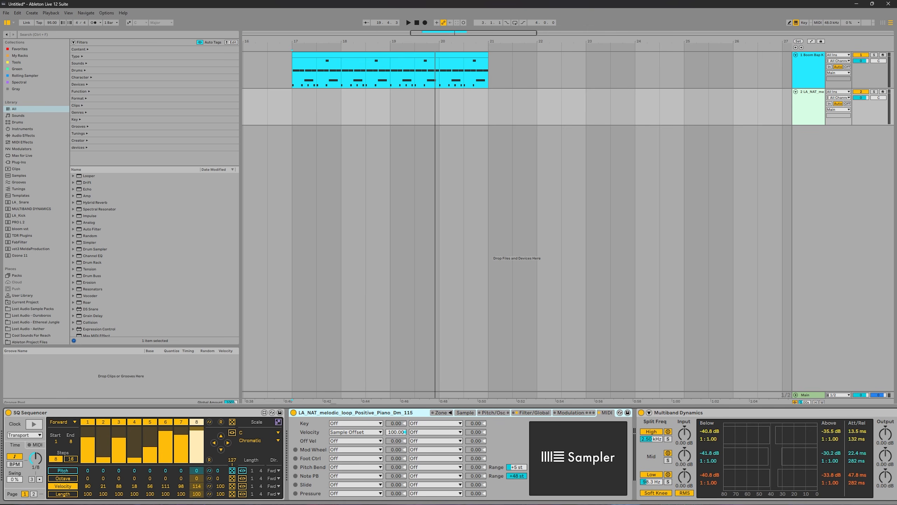
click(494, 412)
click(464, 412)
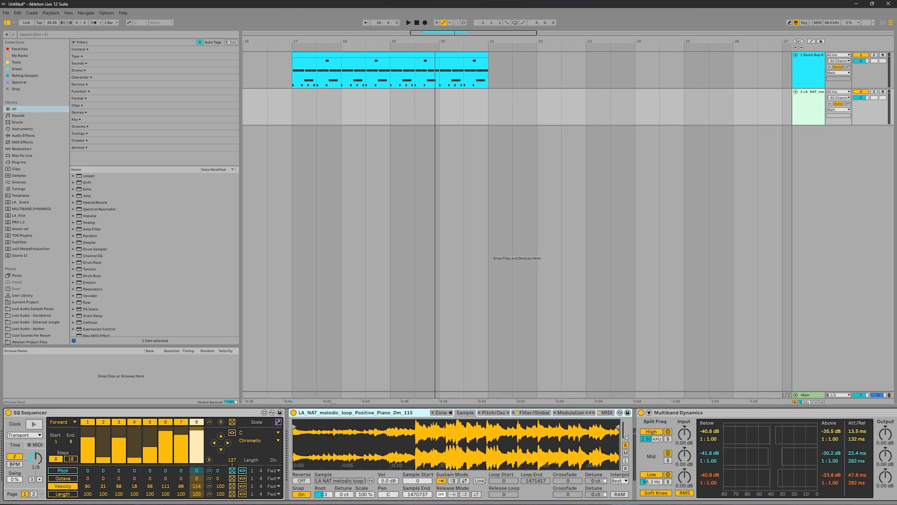
- Play the melodic loop with the drums from bar 17 through the unadjusted Multiband Dynamics
key(space)
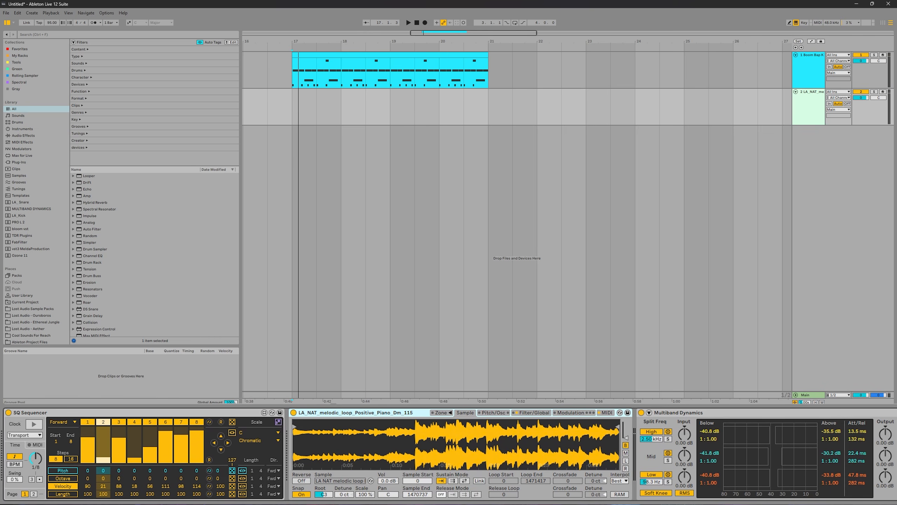
key(space)
key(space)
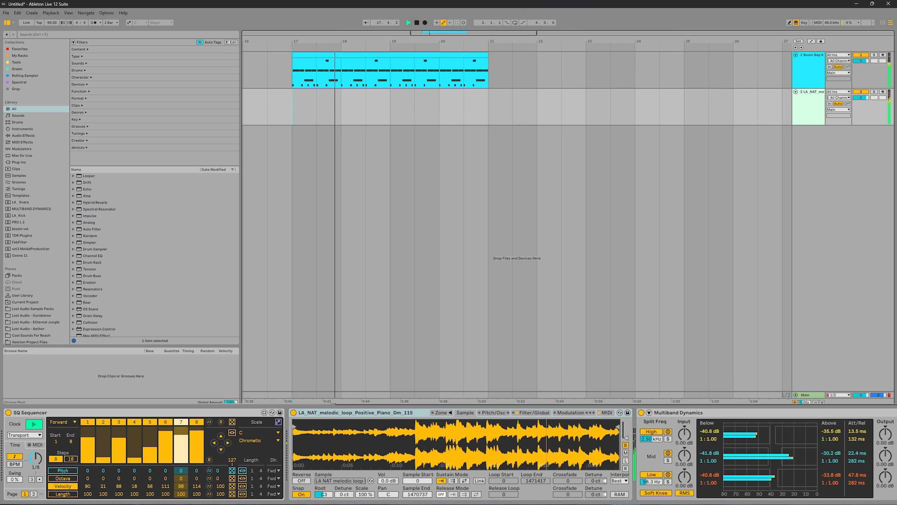
- Set the low crossover to 120 Hz, the low band's Above threshold to -9.25 dB at 1:Inf and its input gain to 24.0 dB
key(space)
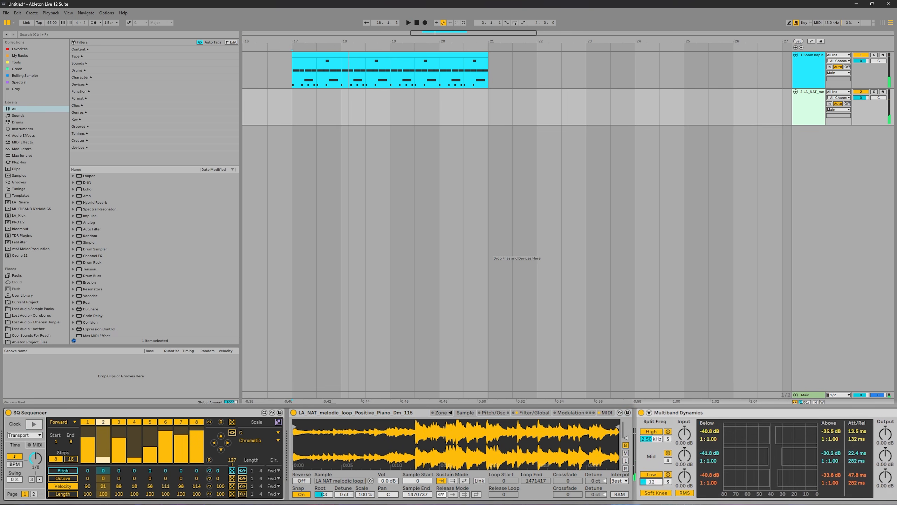
key(Delete)
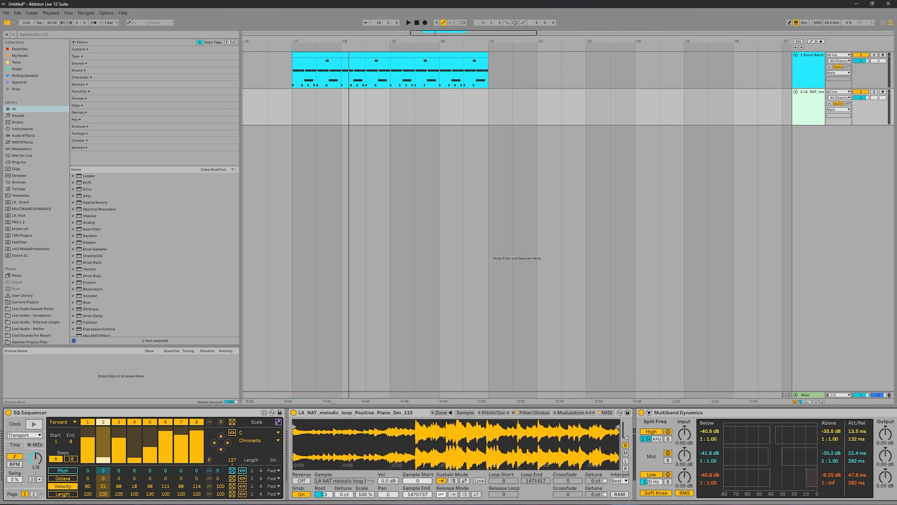
key(space)
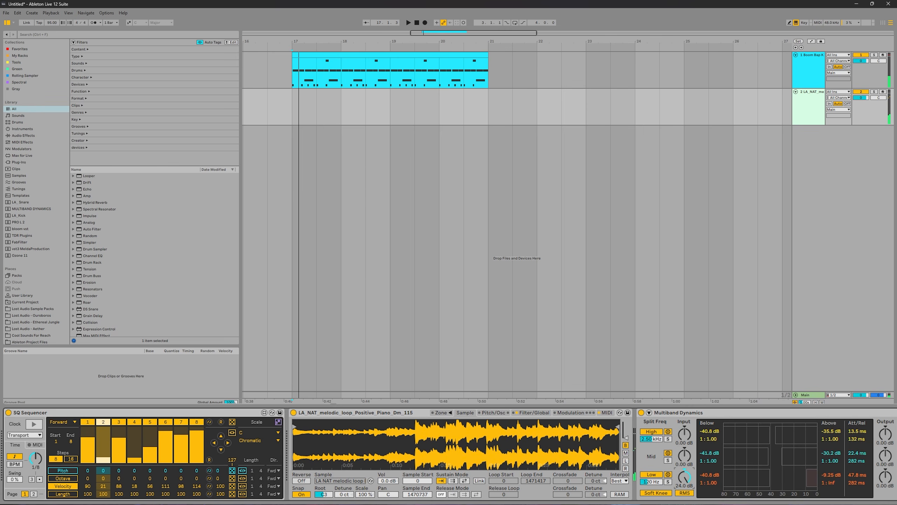
- While auditioning the loop, lower the low band's Above threshold to -17.0 dB and set its Below threshold to -22.0 dB
key(space)
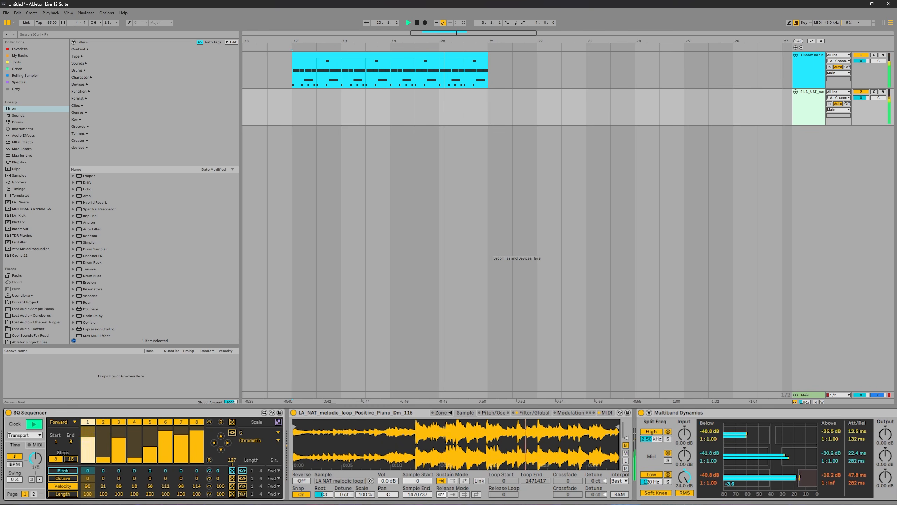
key(space)
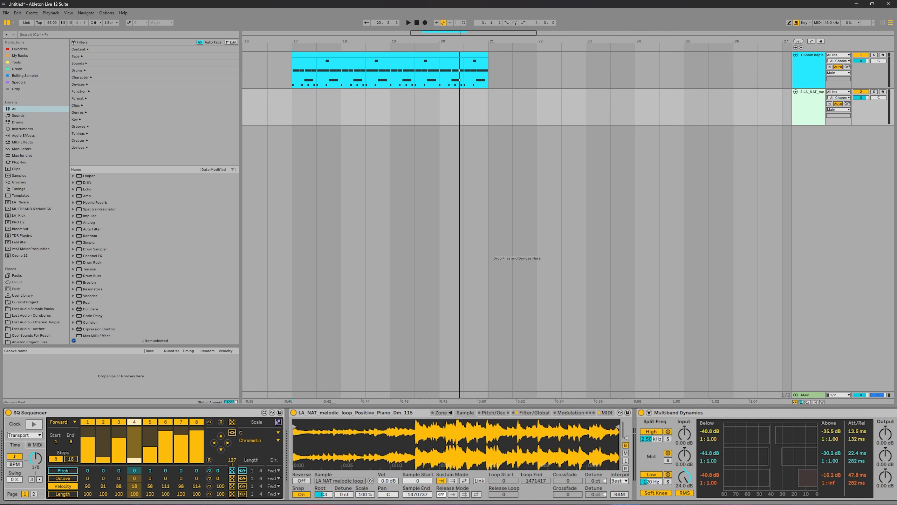
key(space)
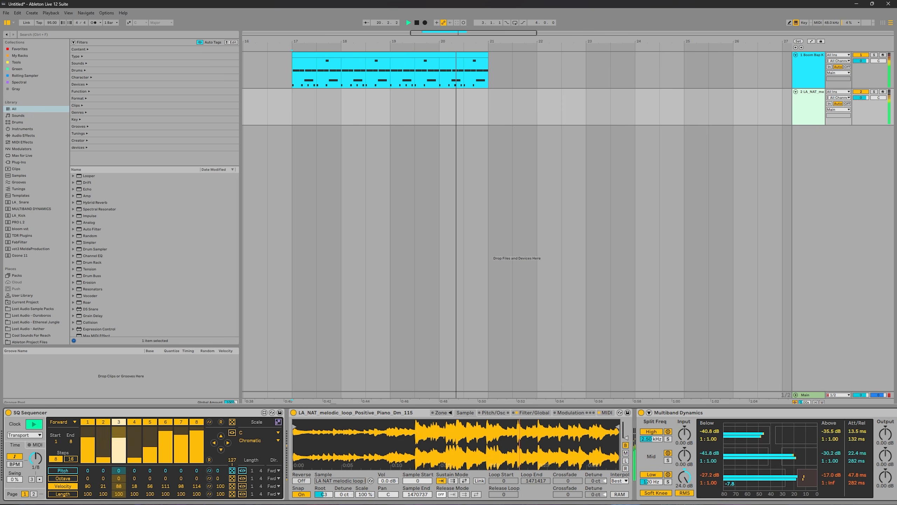
key(space)
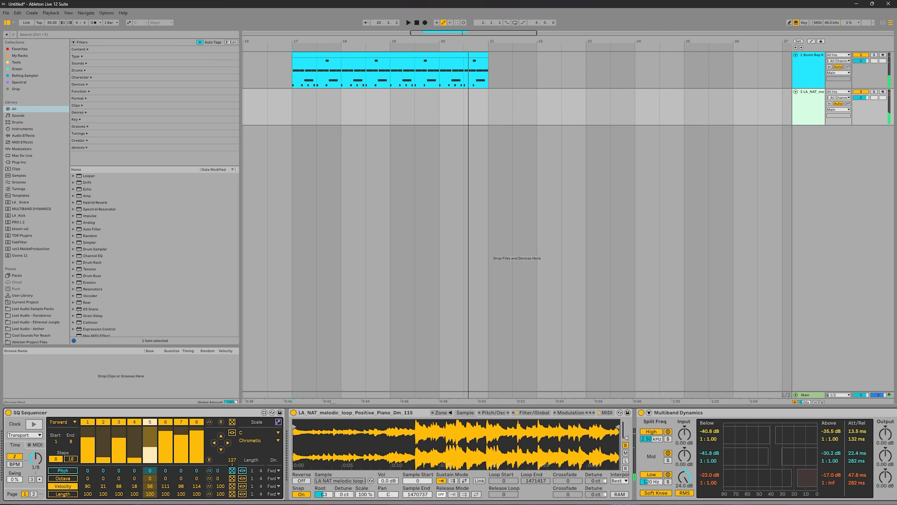
- Set the low band's Below ratio to 1:0.25 and threshold to -21.2 dB, auditioning the low band with the melodic track soloed
drag(708, 482, 708, 495)
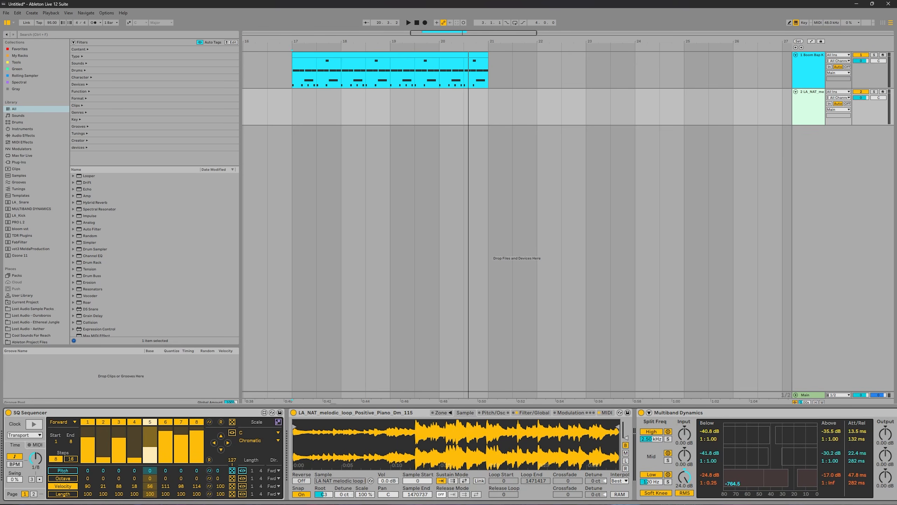
key(space)
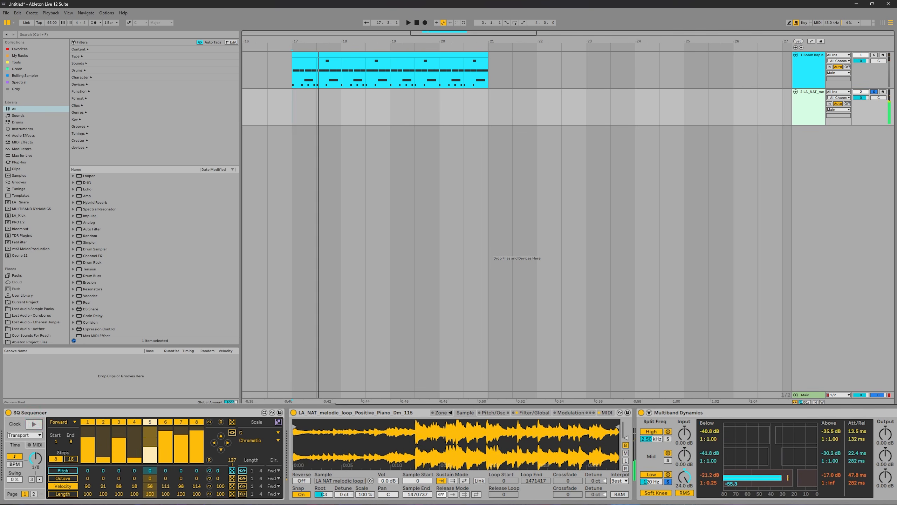
key(space)
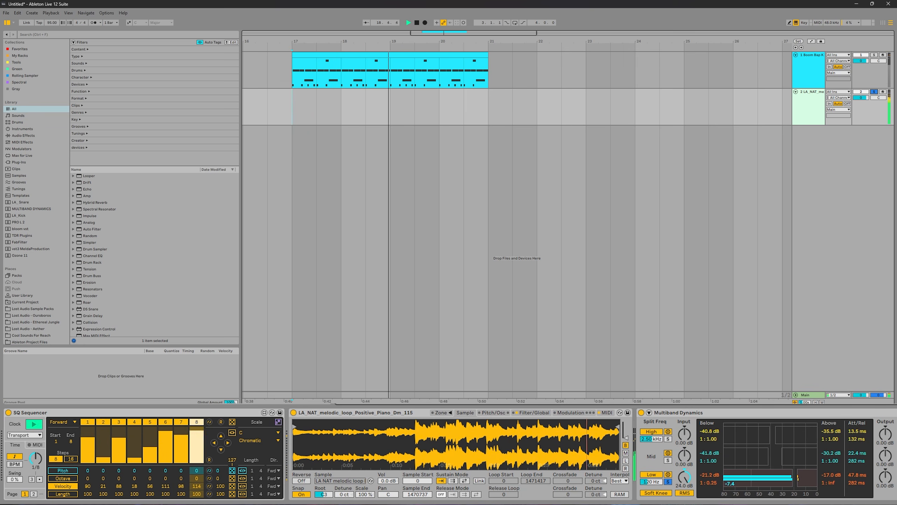
key(space)
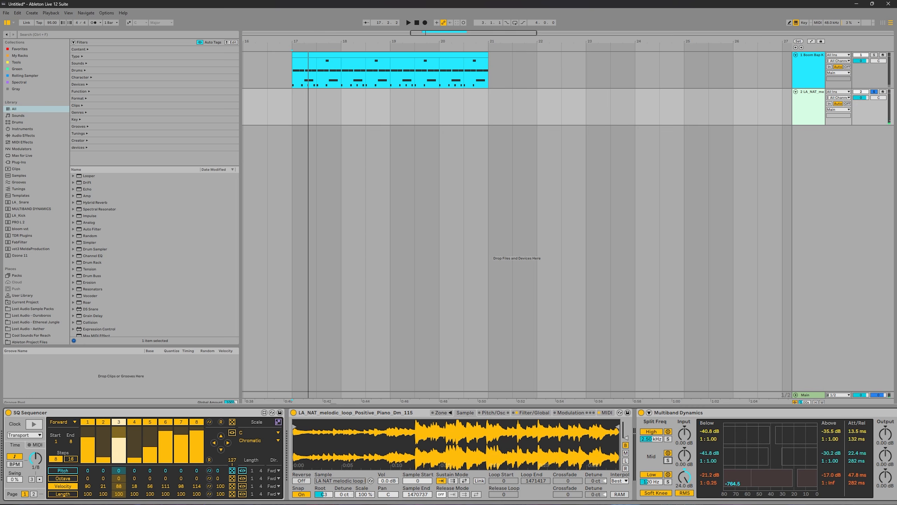
- Compare the melodic loop playing with the drums with Multiband Dynamics bypassed and enabled
key(space)
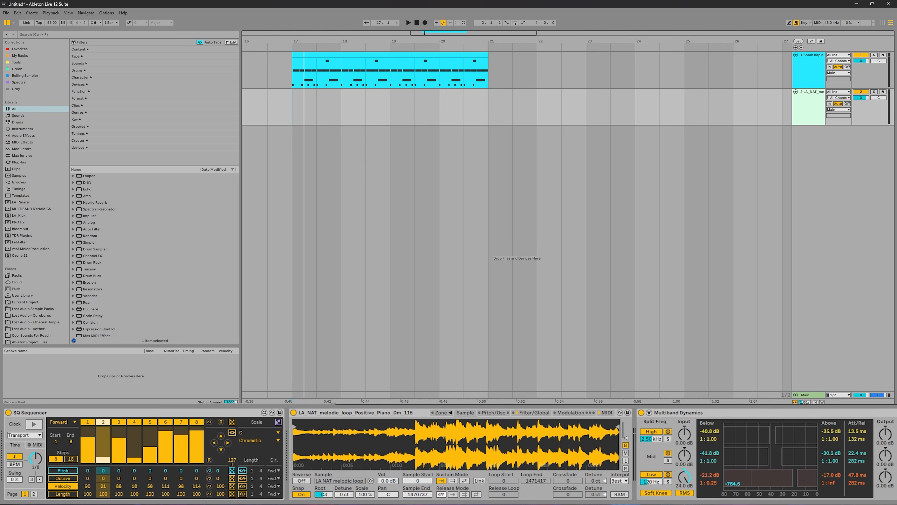
click(406, 20)
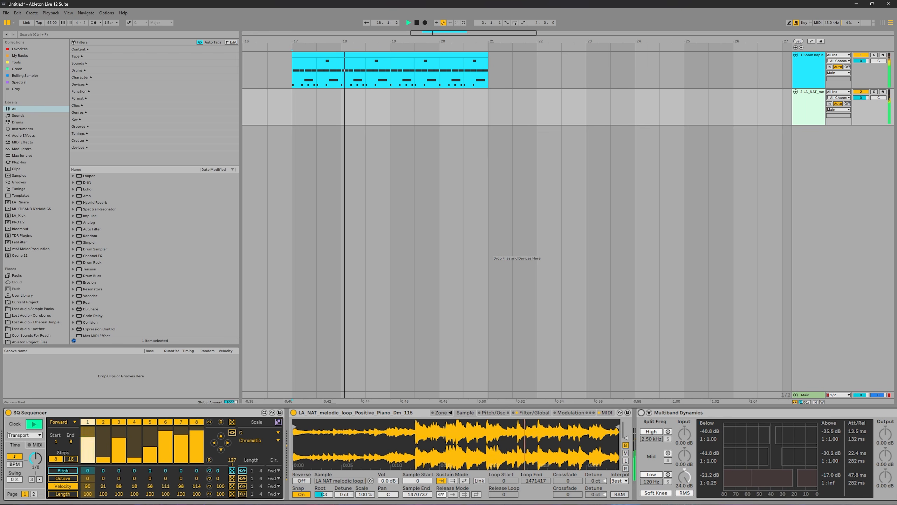
key(space)
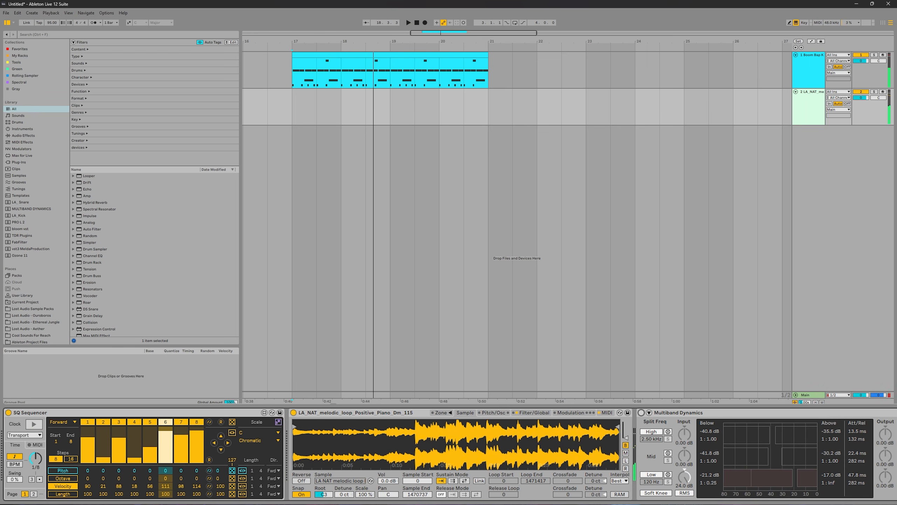
key(space)
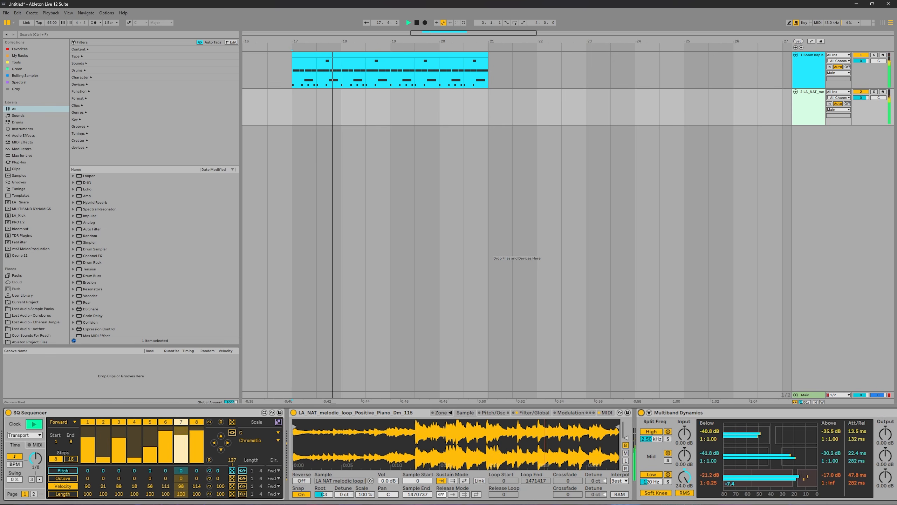
key(space)
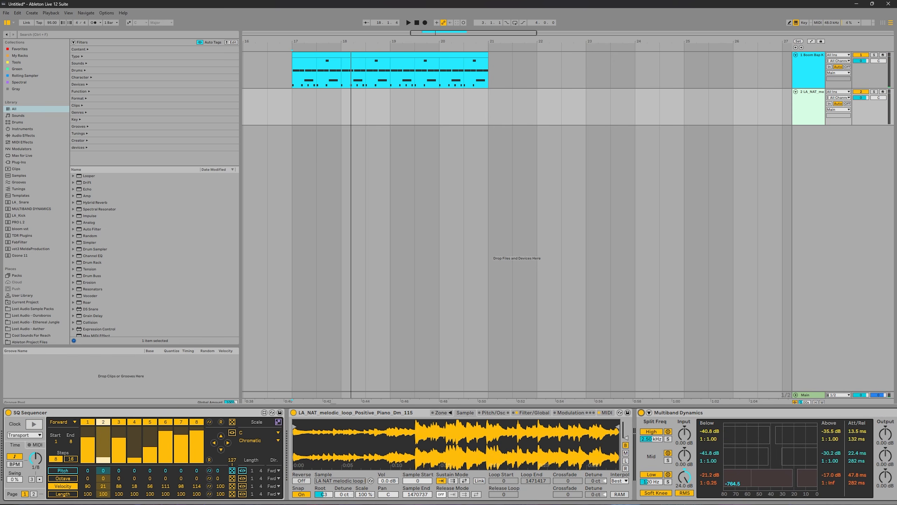
- Audition the melodic loop's mid band and high band separately, finishing with the melodic track soloed on the high band
key(space)
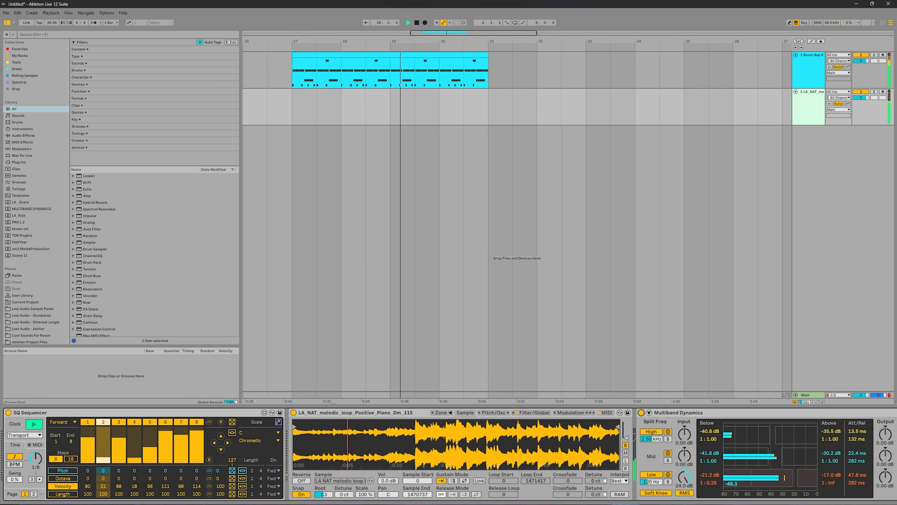
key(Up)
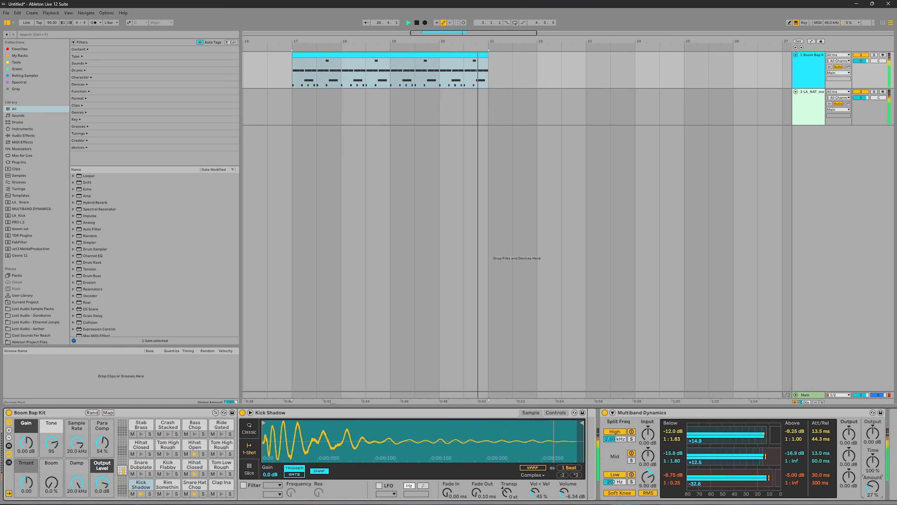
key(Down)
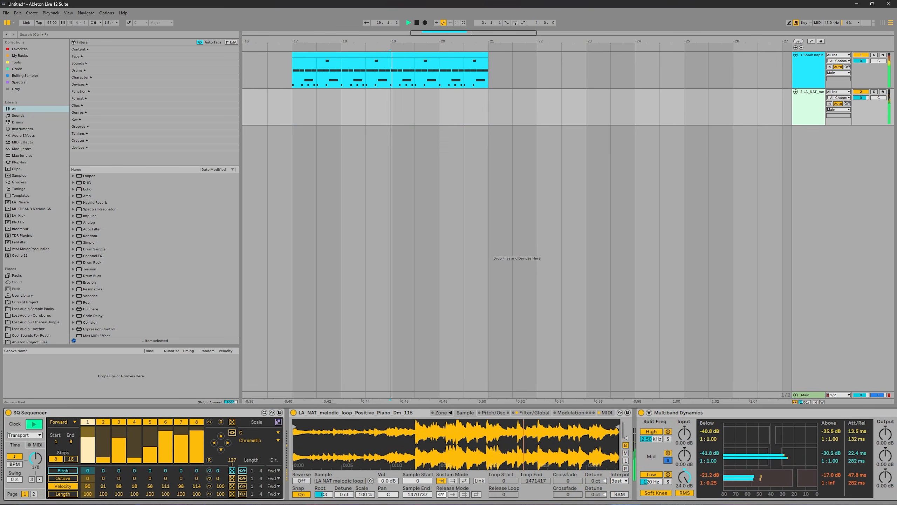
key(space)
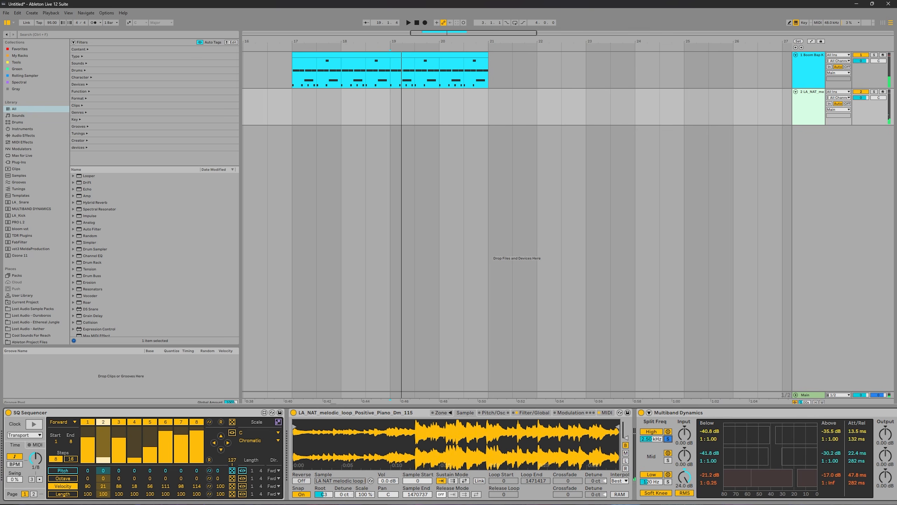
key(space)
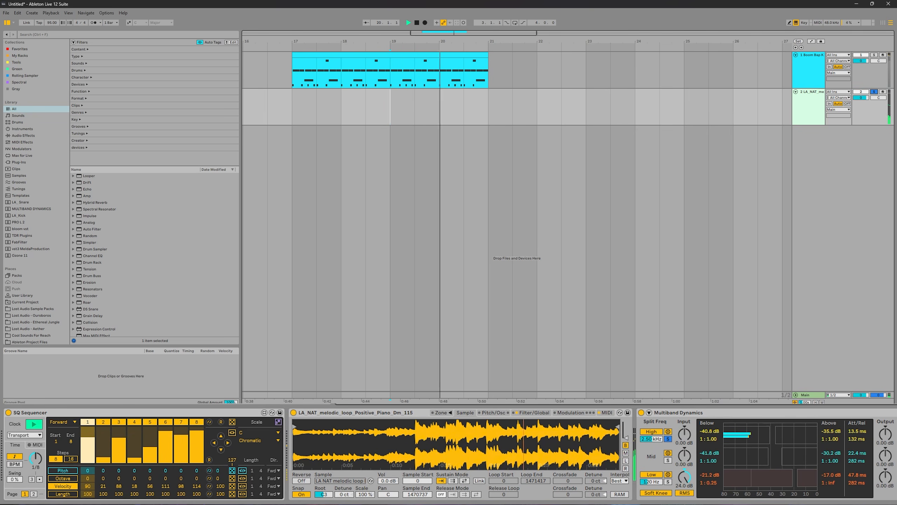
key(space)
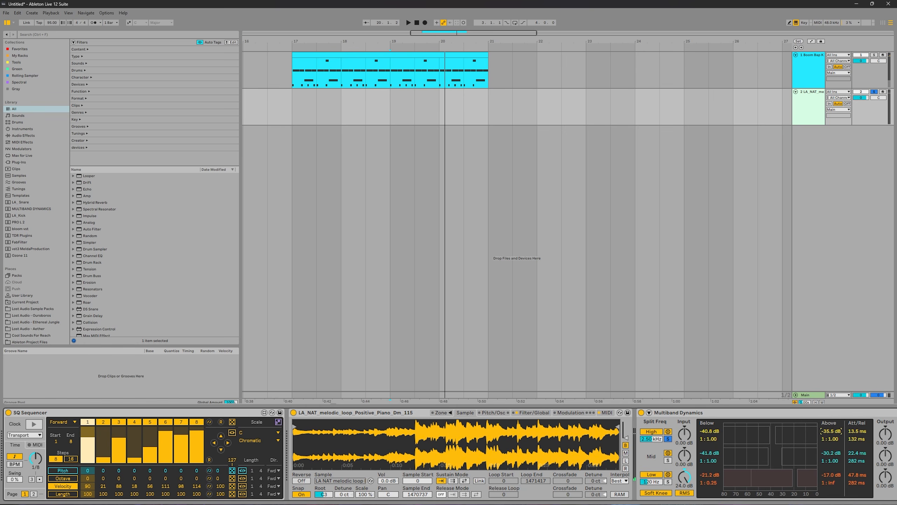
- Set the high band's Above and Below thresholds to -43.0 dB, ratios 1:Inf and 1:3.70, release 80.0 ms, input 24.0 dB and output 18.7 dB
drag(831, 439, 830, 431)
key(space)
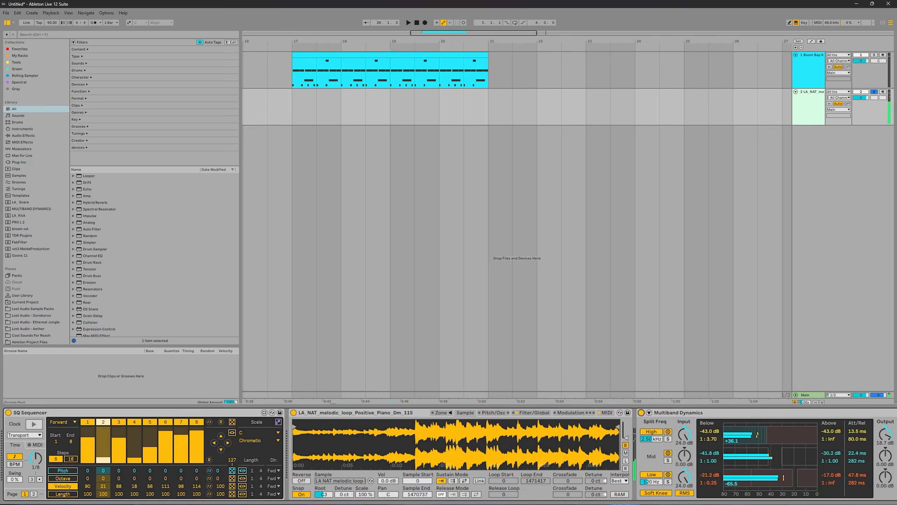
key(space)
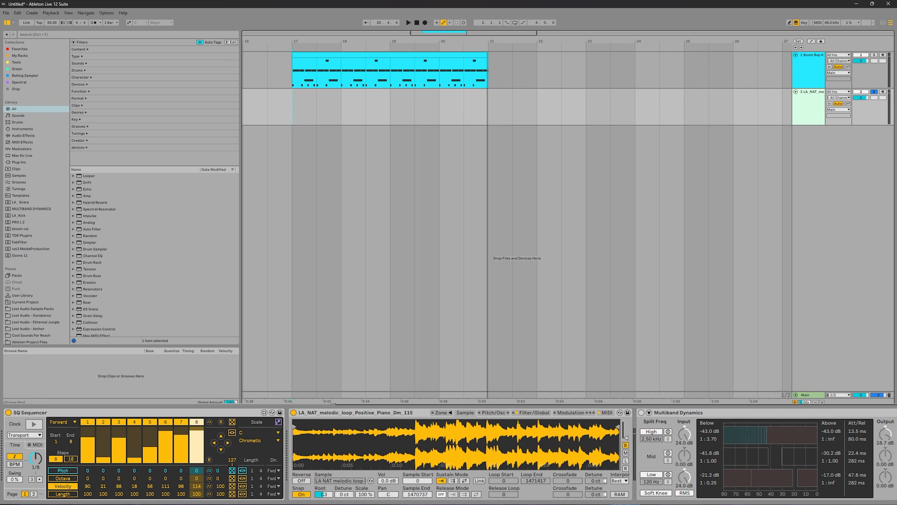
- While auditioning the loop, set the high band's release to 376 ms and its output gain to 17.8 dB
key(space)
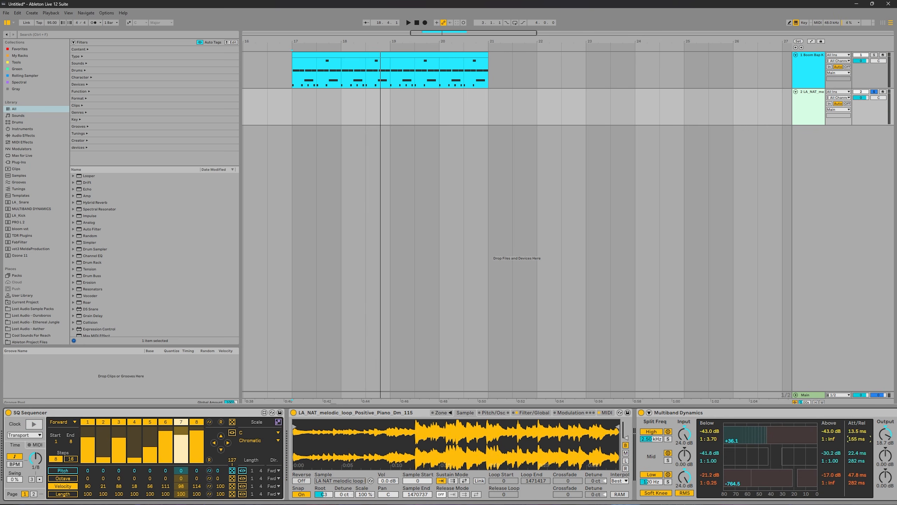
key(space)
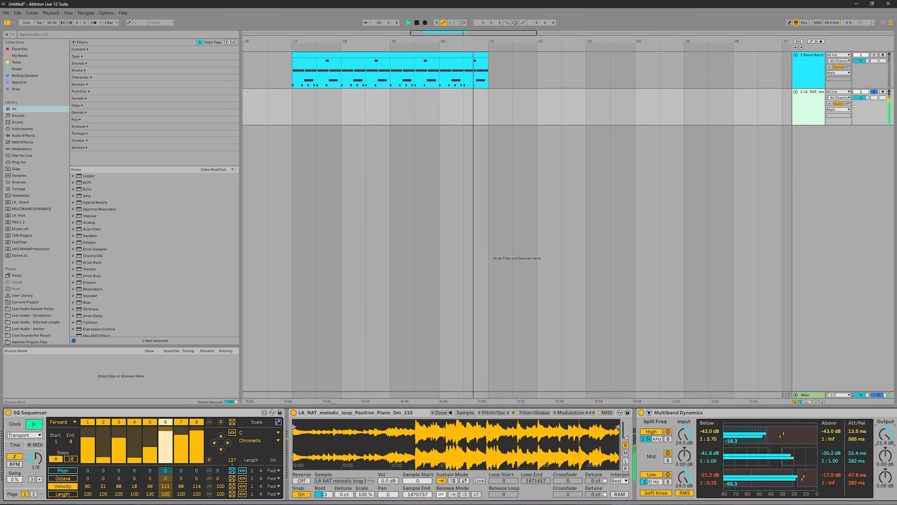
key(space)
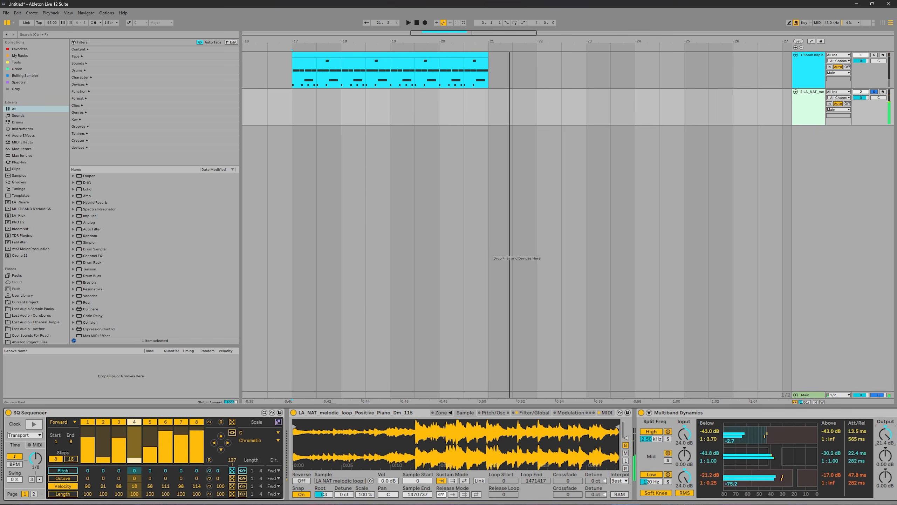
key(space)
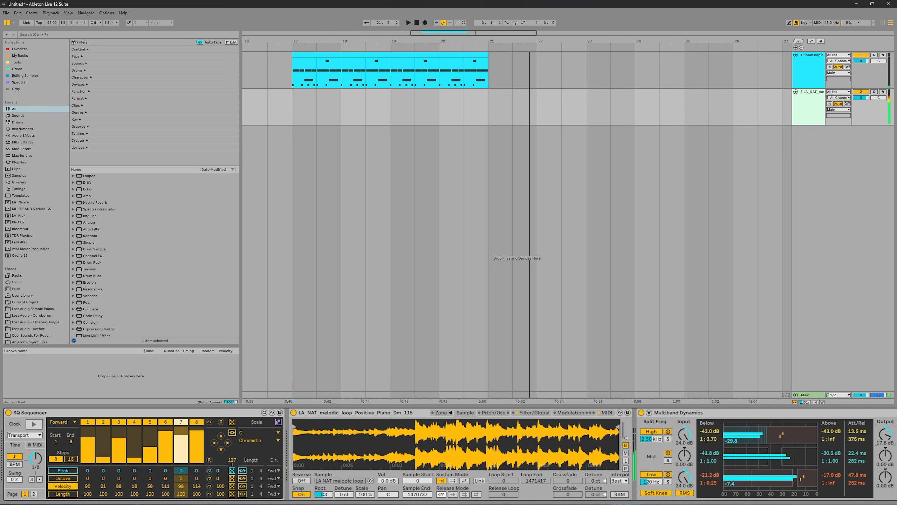
- Solo the mid band and set its Above threshold to -19.3 dB at 1:Inf, release to 376 ms and input gain to 7.89 dB
key(space)
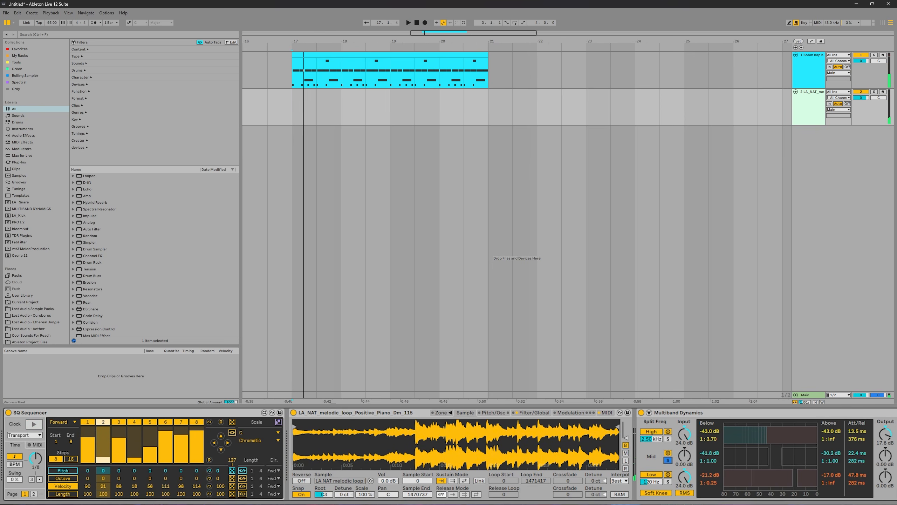
key(space)
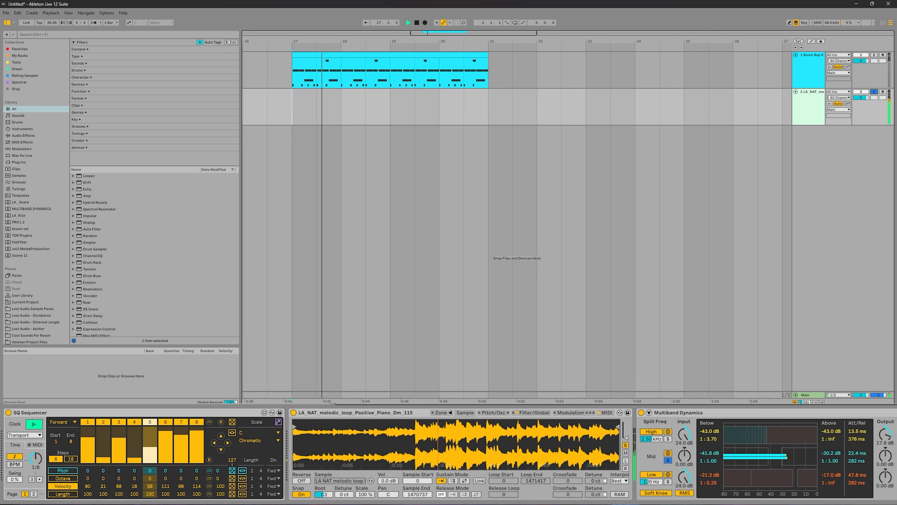
key(space)
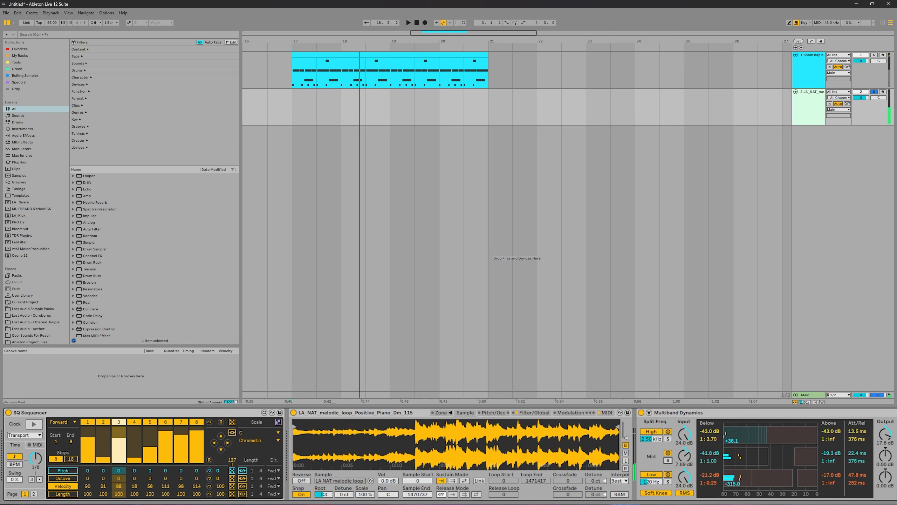
- Show the melodic track's Pro-L 2 limiter, set its gain to +12.7 dB during playback, and hide the plug-in window
key(ctrl+alt+p)
key(space)
drag(228, 177, 228, 182)
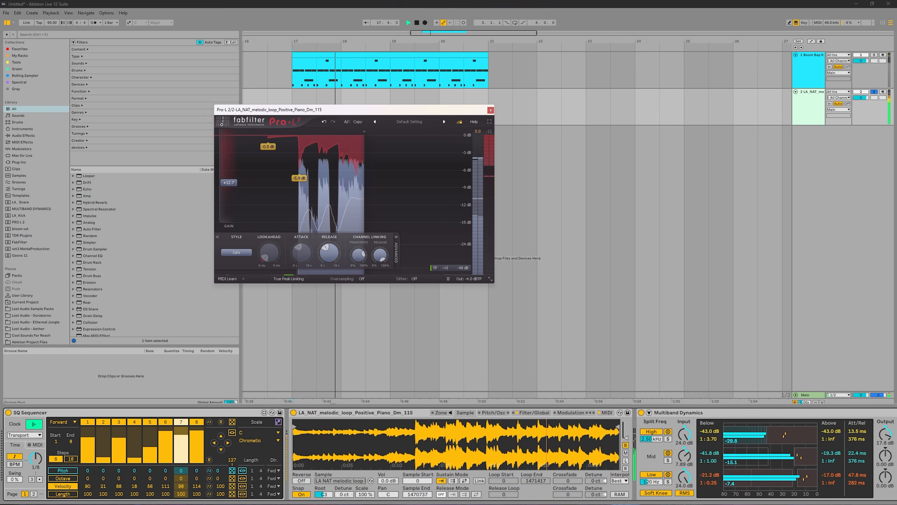
key(space)
key(ctrl+alt+p)
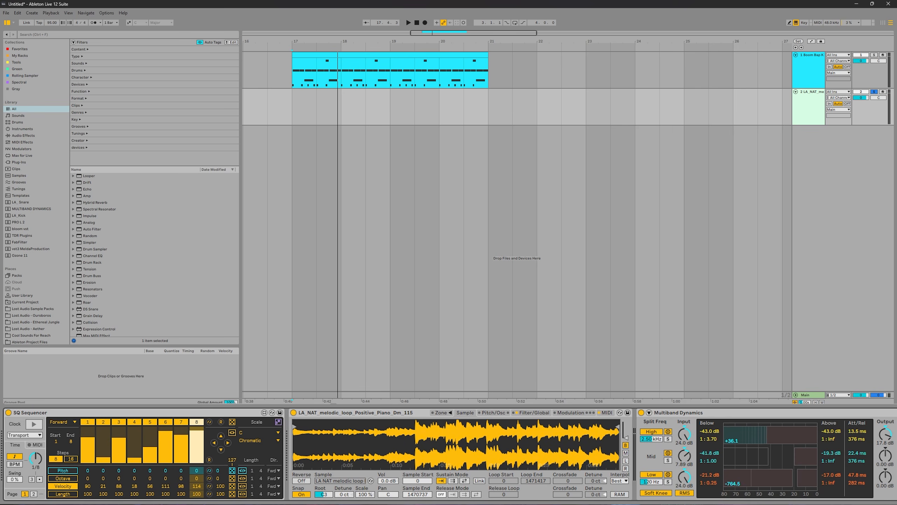
- Play the melodic loop with the drums from bar 17 and randomize the SQ Sequencer's velocity steps
click(293, 106)
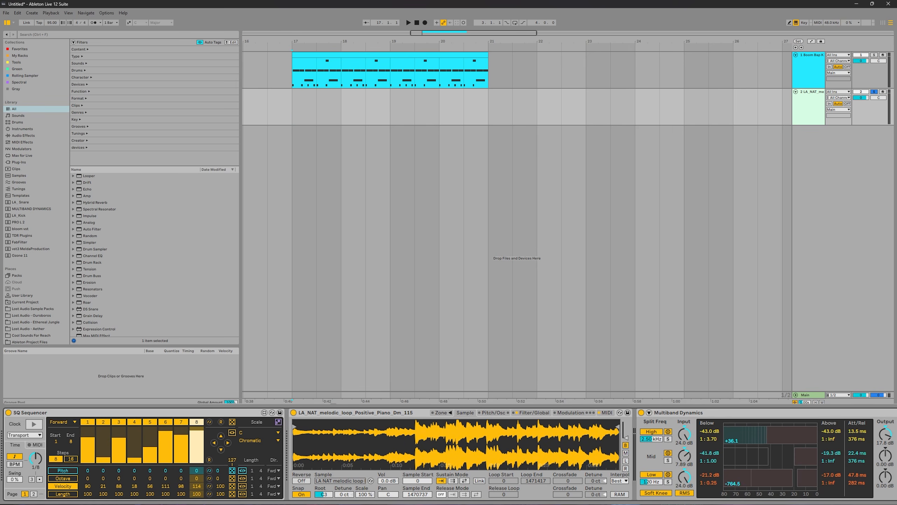
key(space)
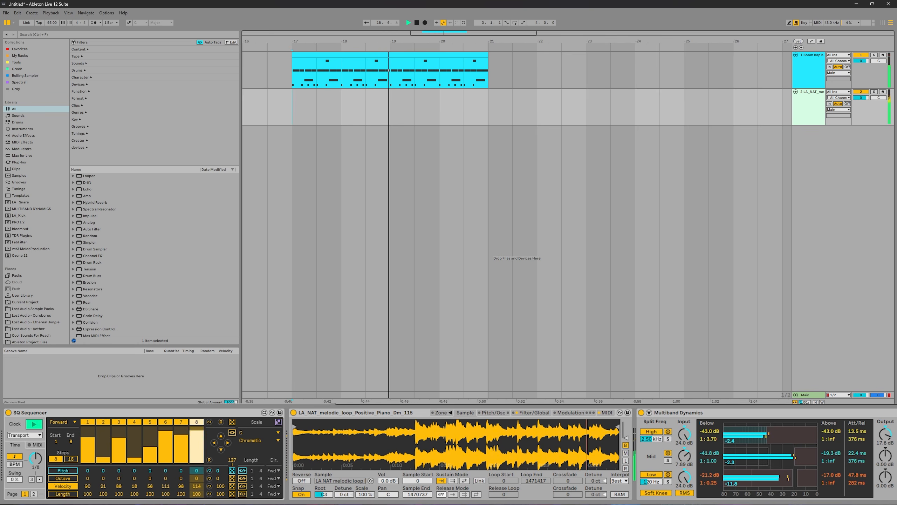
key(space)
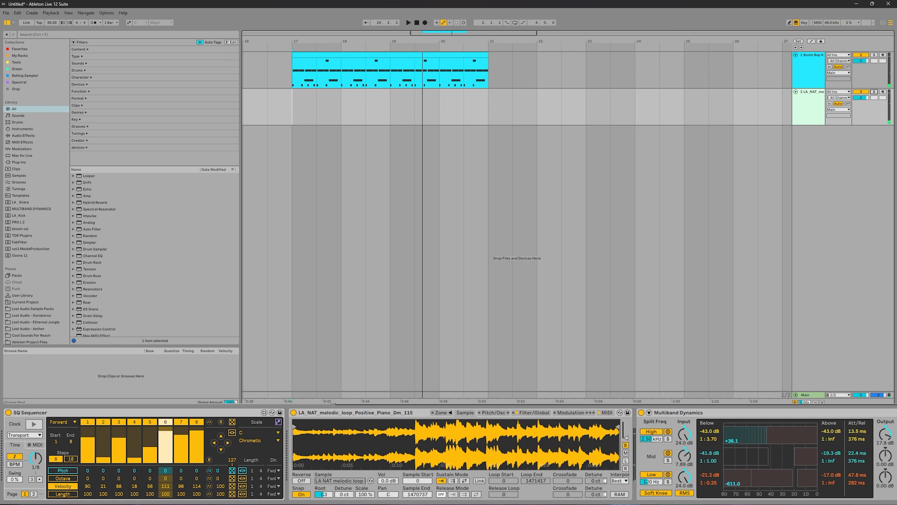
click(232, 486)
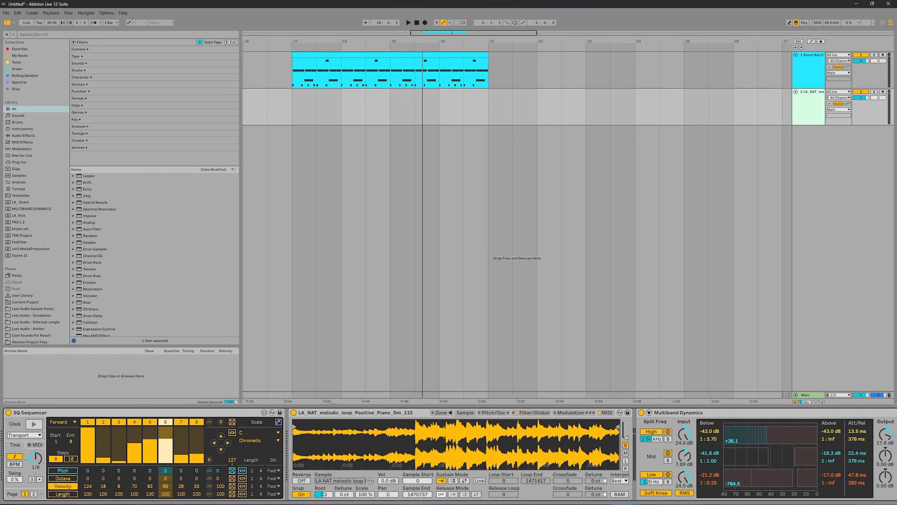
key(space)
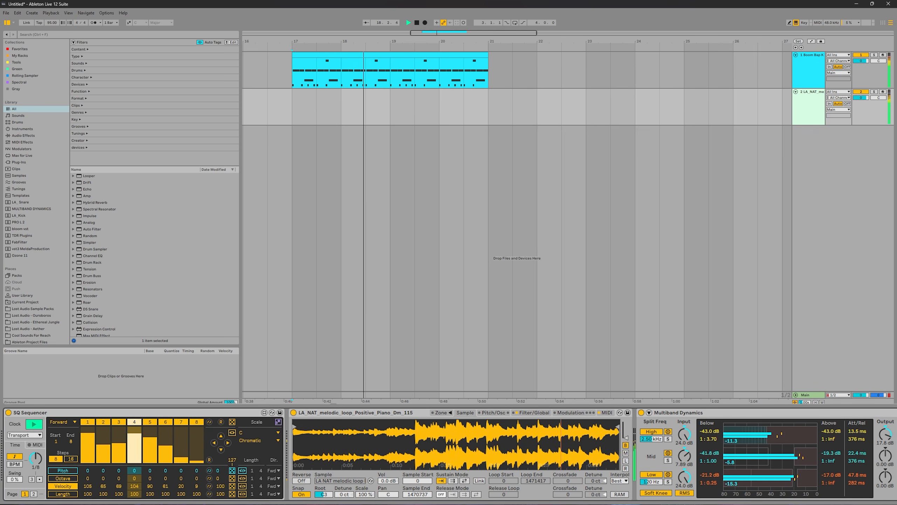
- Locate the current sample in the browser, load LA_NAT_melodic_loop_Virtual_Am_95 from the Melodic Loops folder in its place, and audition it
right_click(374, 438)
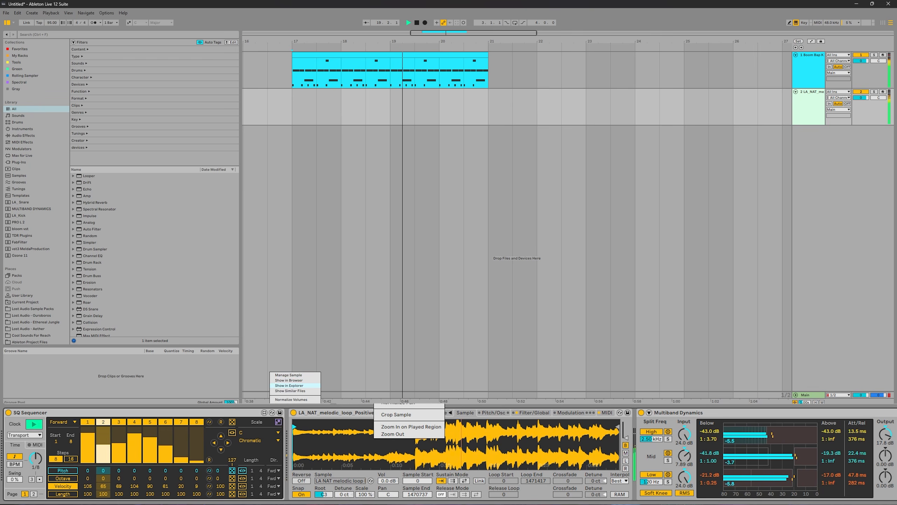
click(289, 380)
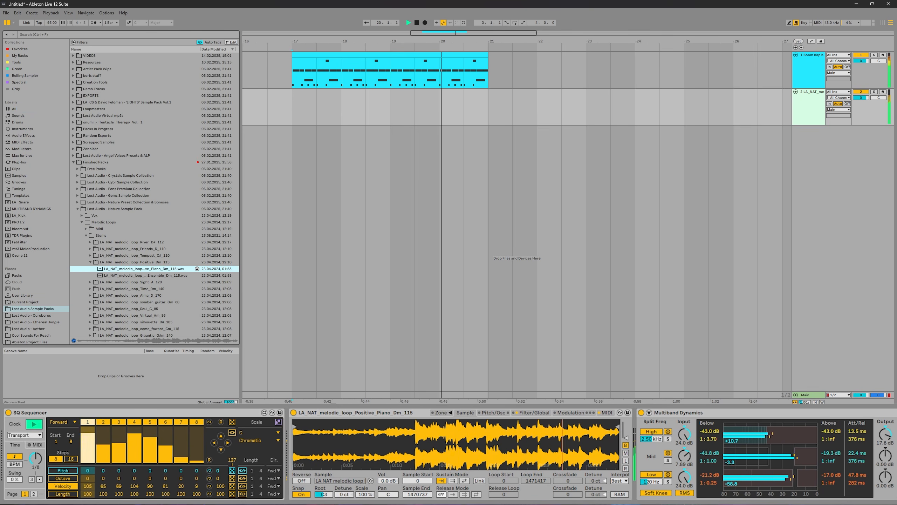
click(90, 262)
click(82, 222)
key(Right)
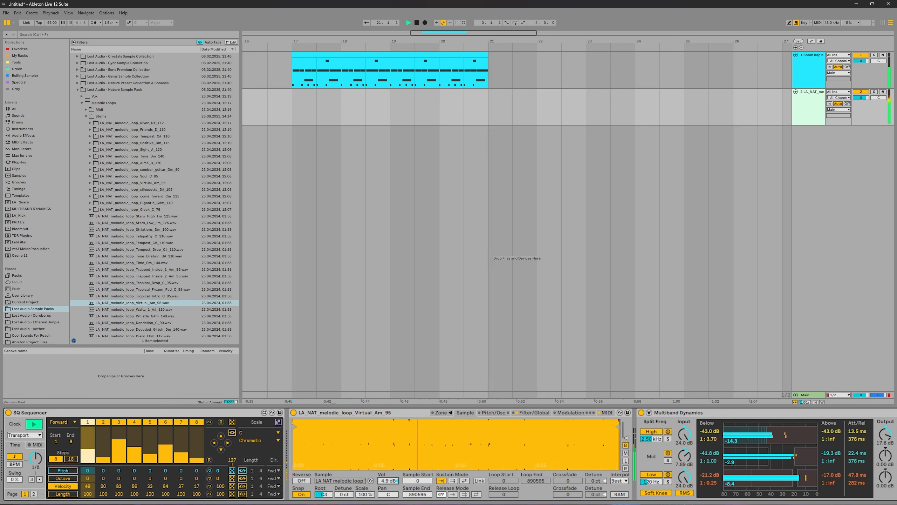
key(space)
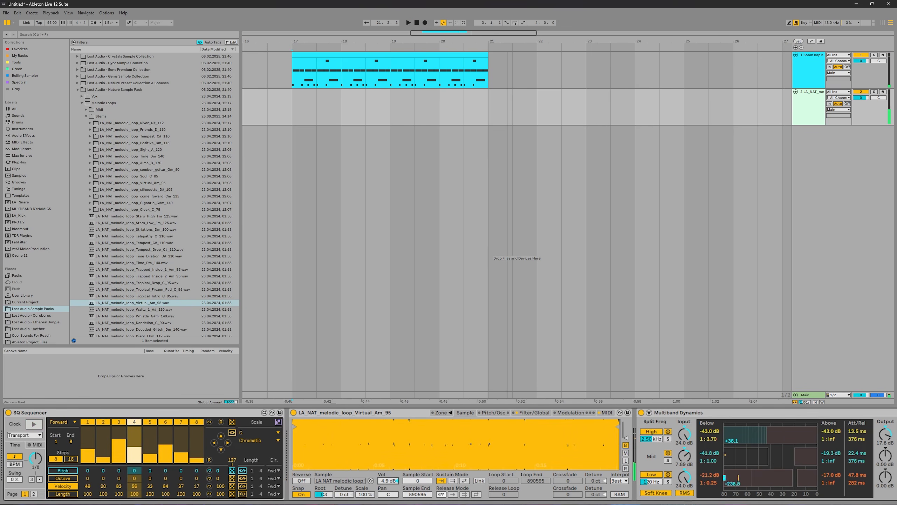